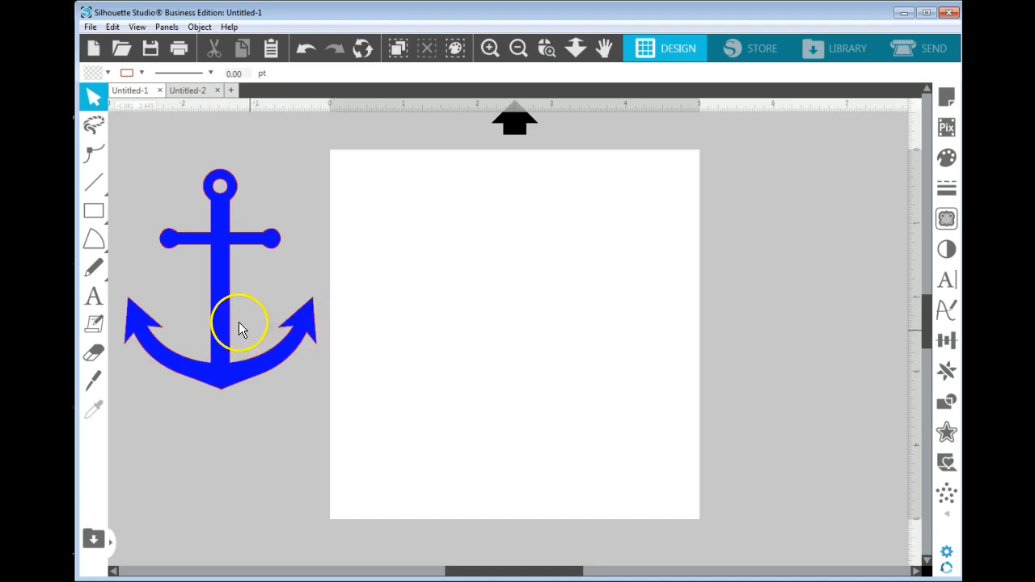
- Move the blue reference anchor slightly upward beside the page and deselect it
left_click_drag(228, 316, 230, 292)
left_click(550, 254)
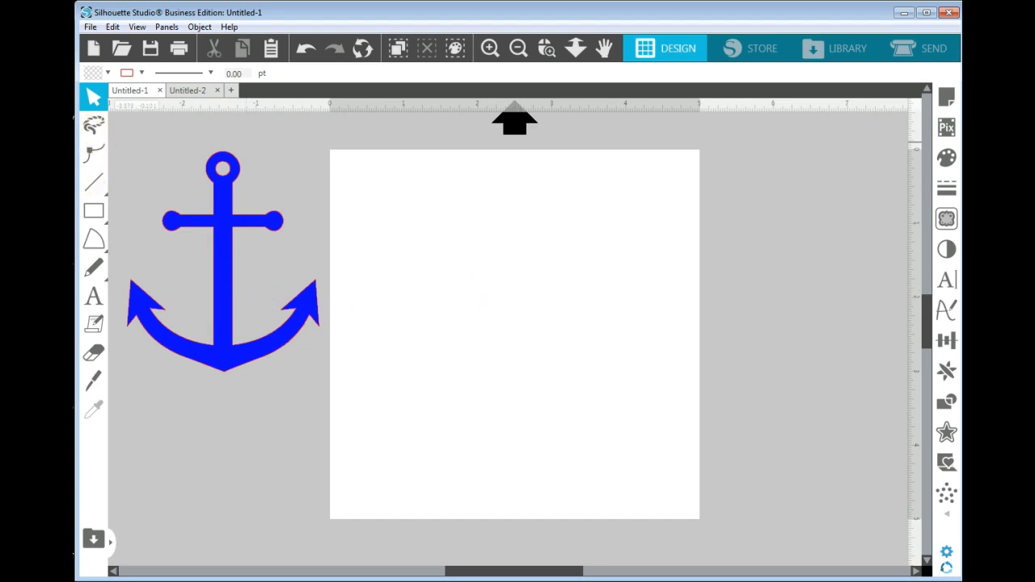
- Draw a vertical rectangle about 0.34 in wide and 2.3 in high for the anchor's shank and shift it slightly down and left
left_click(89, 221)
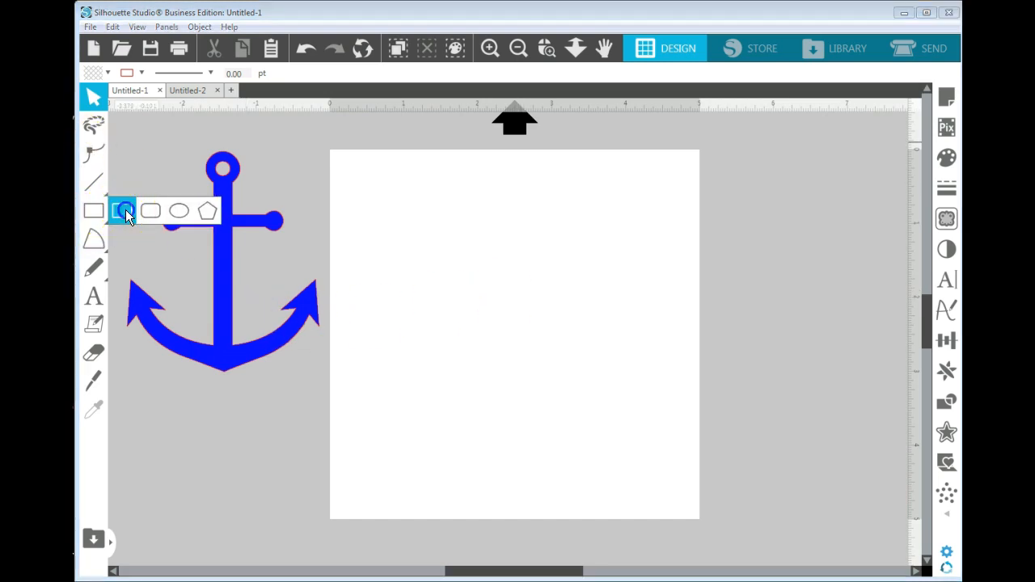
left_click(123, 210)
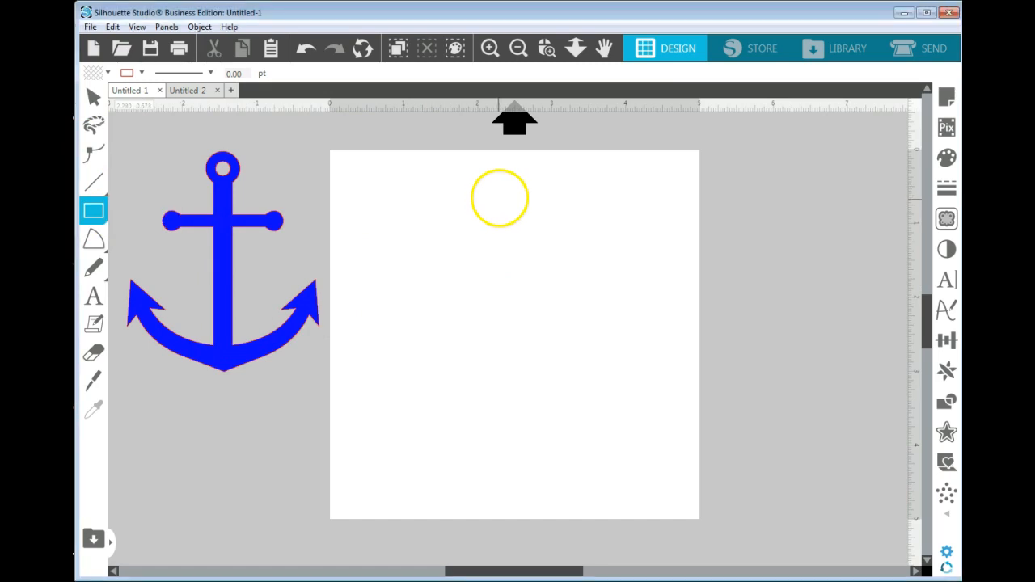
mouse_move(496, 199)
left_mouse_down()
mouse_move(493, 270)
mouse_move(522, 372)
left_mouse_up()
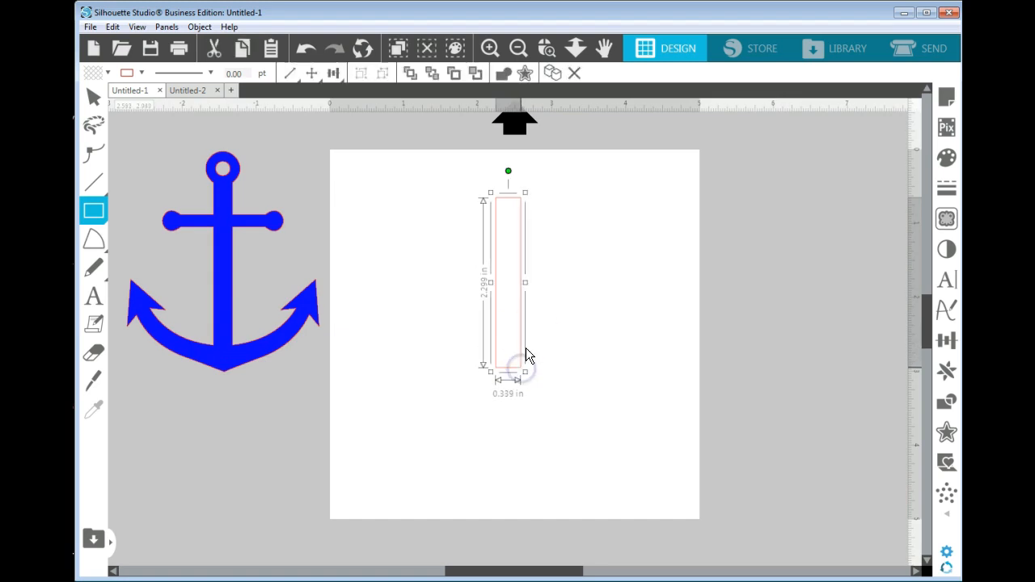
left_click_drag(523, 316, 509, 341)
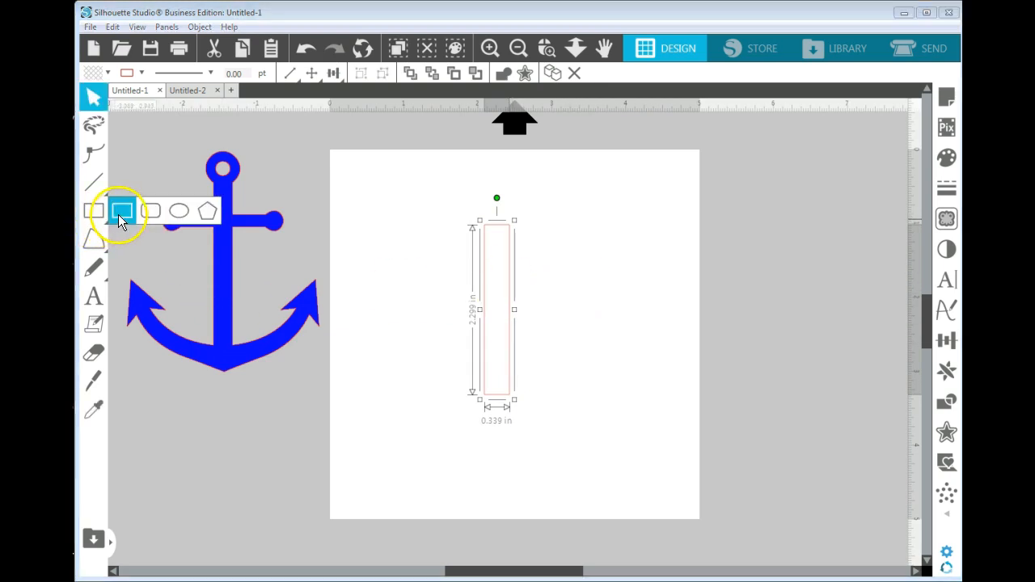
- Draw a horizontal crossbar rectangle about 1.68 in wide and 0.2 in high across the upper part of the vertical rectangle
left_click(118, 214)
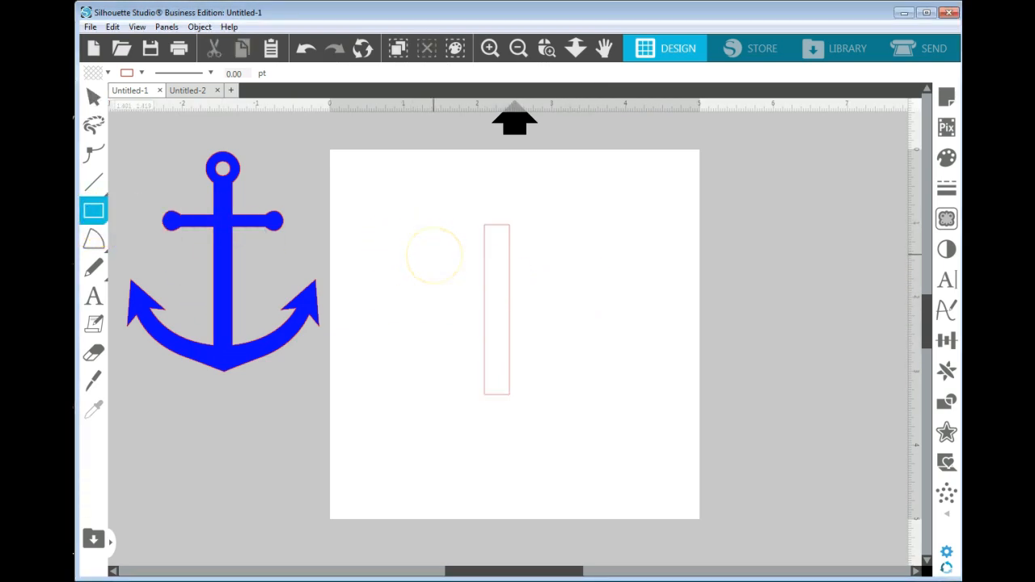
left_click_drag(433, 255, 558, 270)
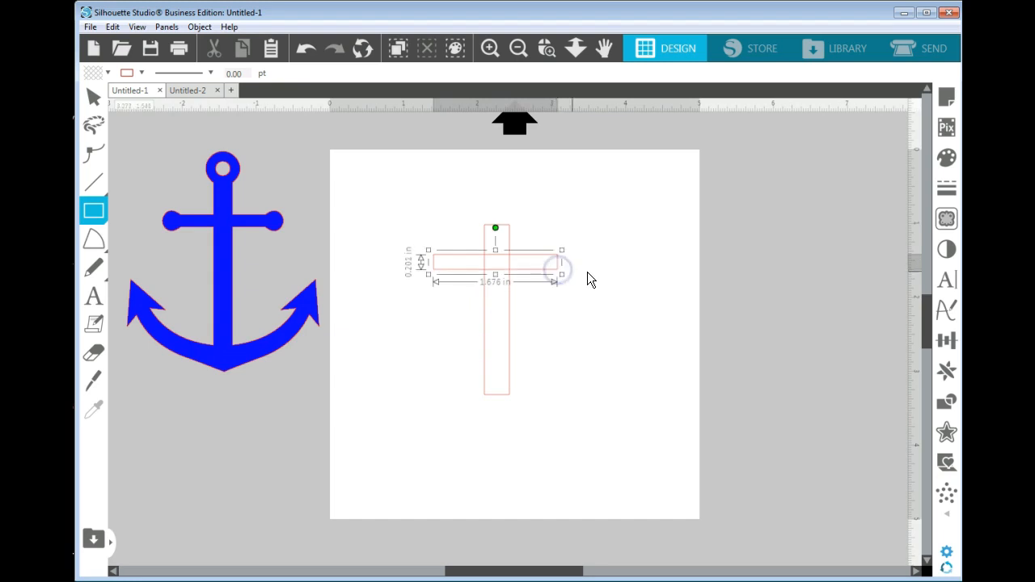
key("v")
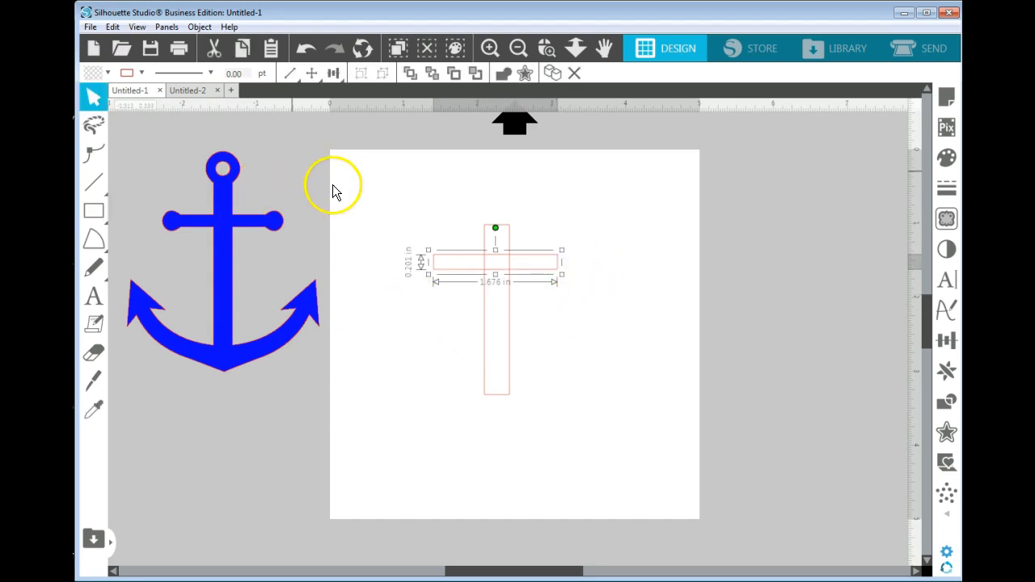
- Align the vertical rectangle and the crossbar to a common horizontal center
left_click_drag(349, 192, 590, 396)
left_click(338, 75)
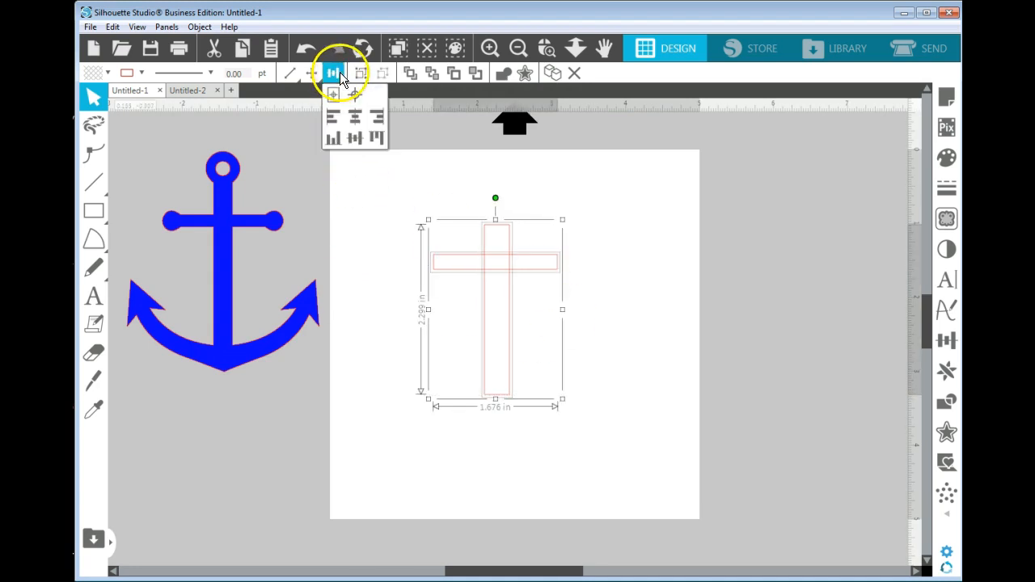
left_click(355, 117)
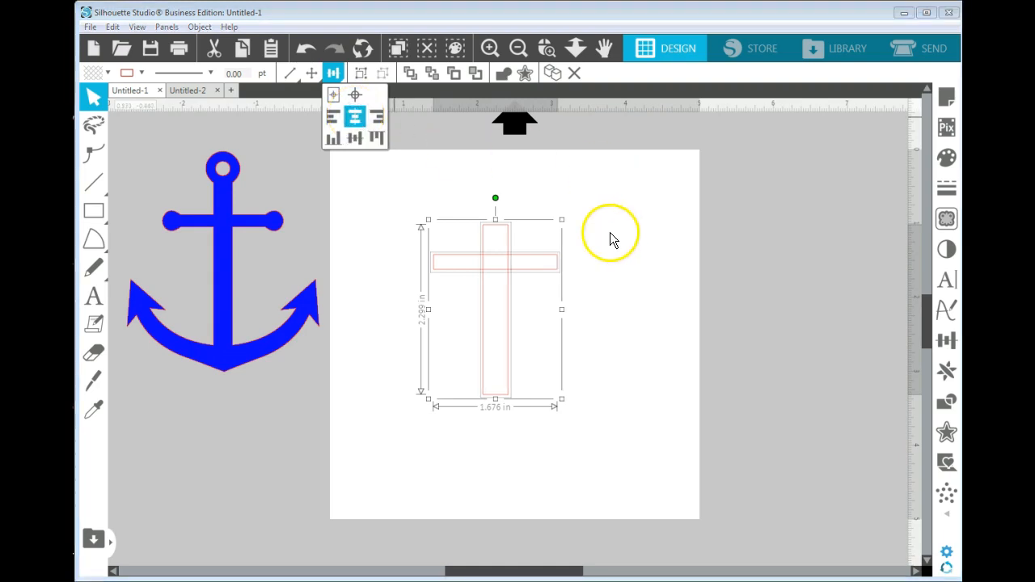
left_click(600, 259)
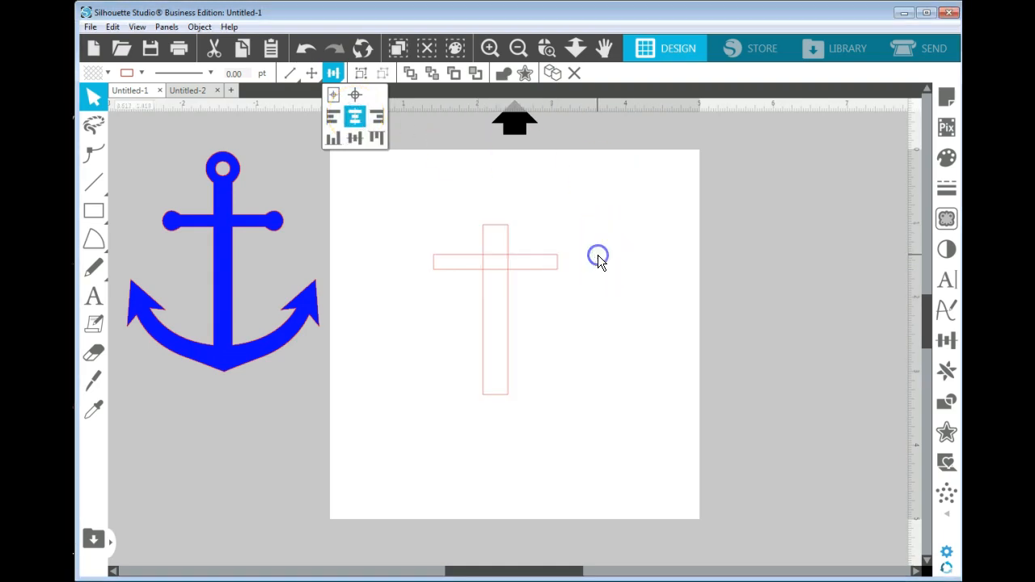
- Nudge the crossbar rectangle slightly down along the vertical rectangle and deselect it
left_click(548, 271)
key("Down")
key("Down")
key("Down")
key("Down")
key("Down")
key("Down")
key("Down")
key("Down")
key("Down")
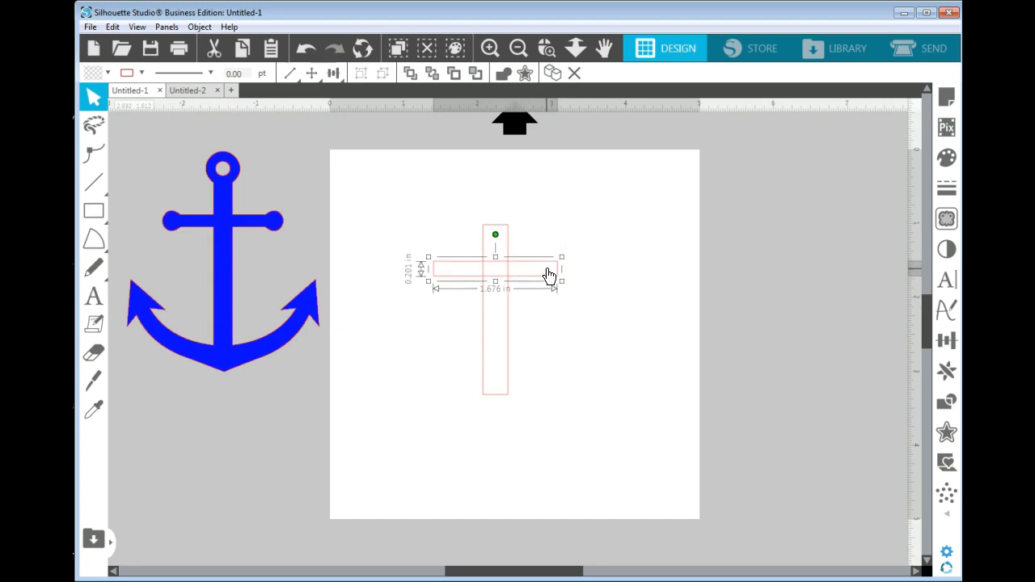
left_click(655, 256)
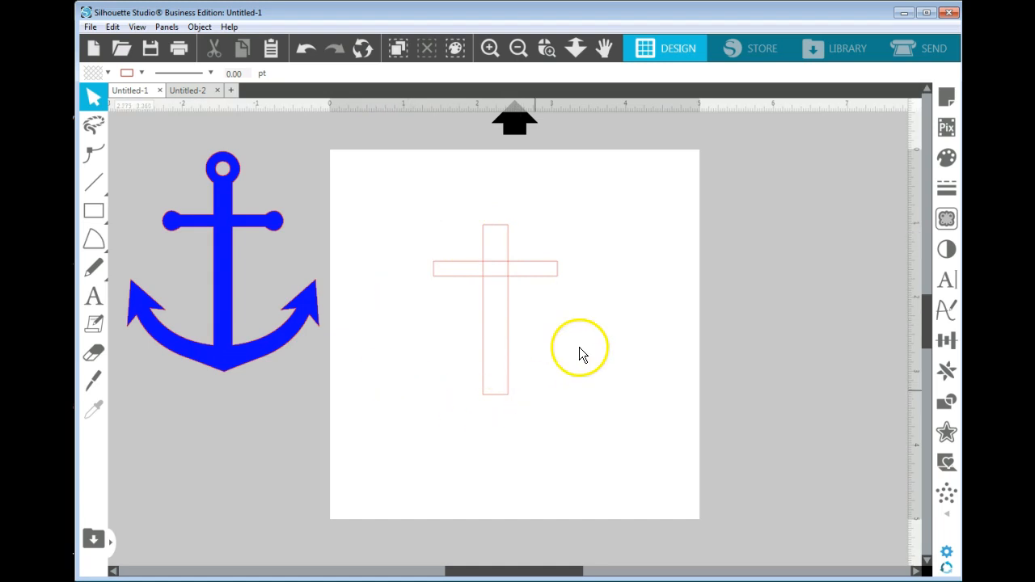
left_click(602, 255)
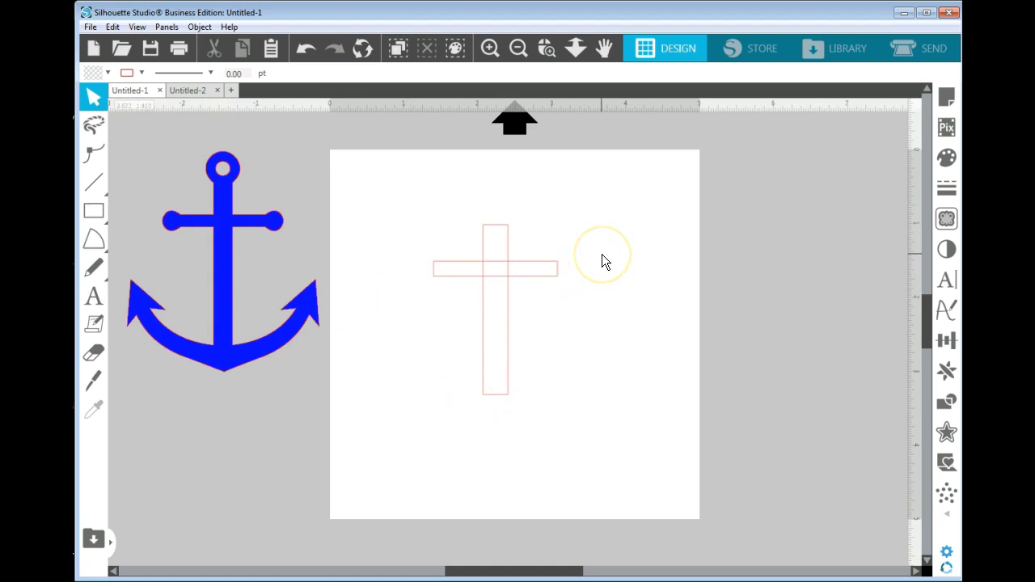
left_click(440, 307)
- Draw a circle about 0.3 in in diameter centered over the crossbar's right end
left_click(105, 220)
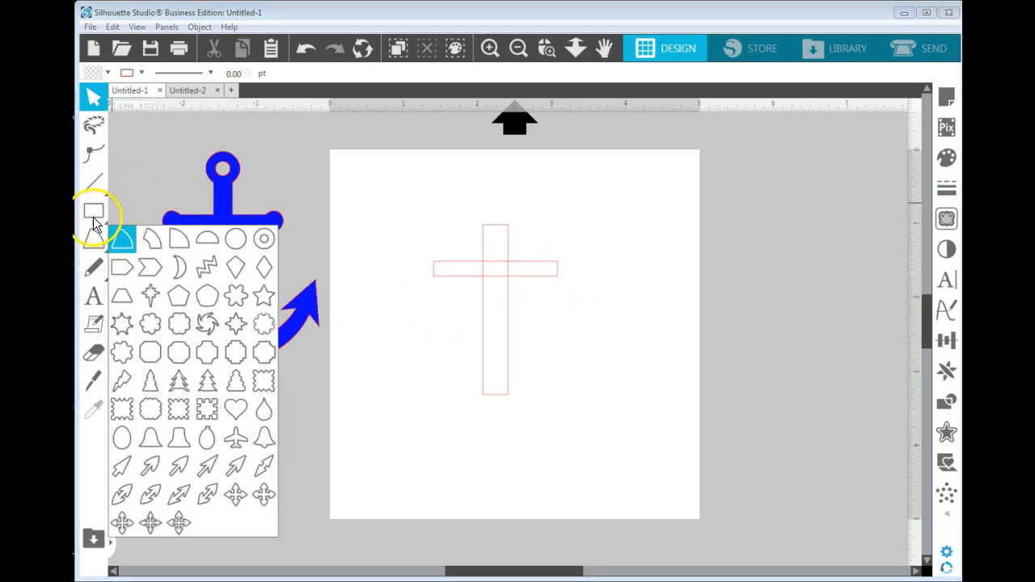
mouse_move(95, 210)
left_click(184, 214)
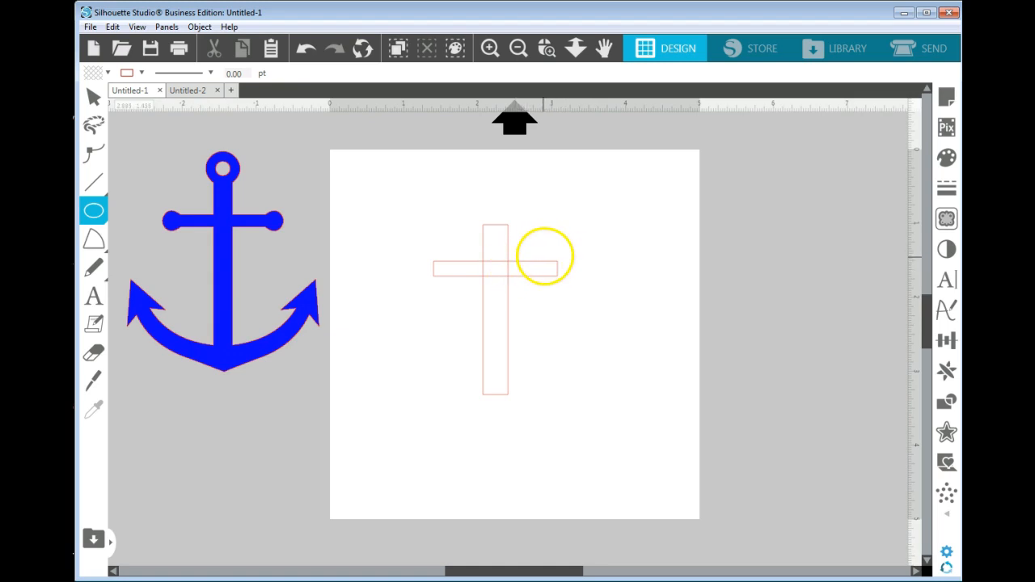
left_click_drag(544, 258, 556, 291)
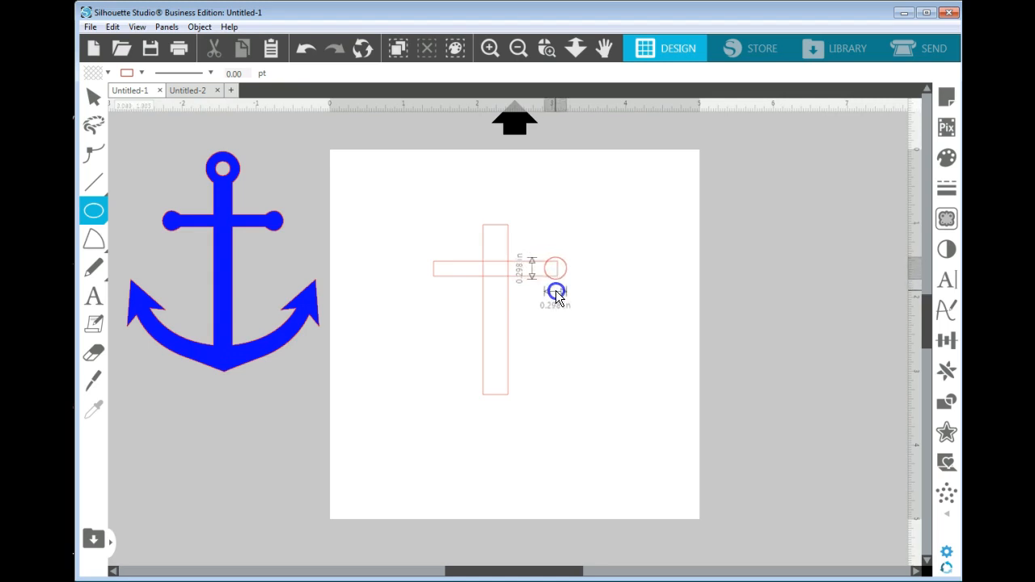
left_click_drag(556, 290, 555, 291)
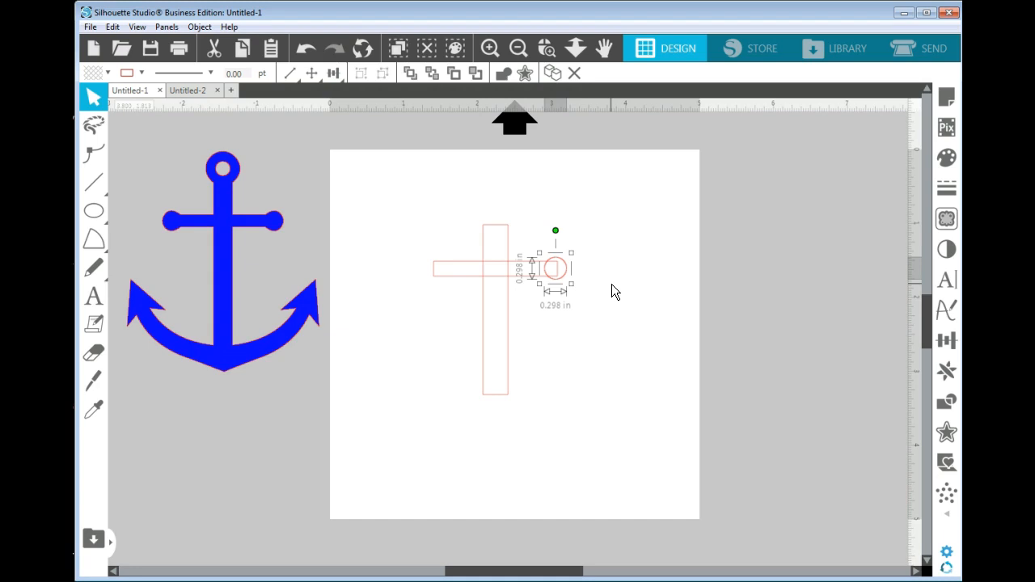
- Duplicate the circle and place the copy over the crossbar's left end
key("i")
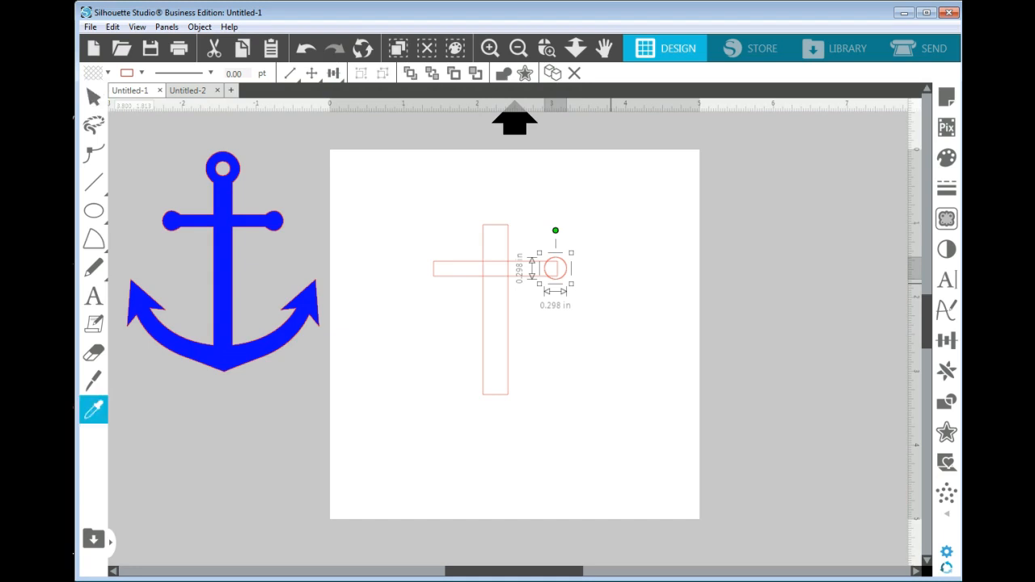
key("ctrl+v")
left_click(612, 284)
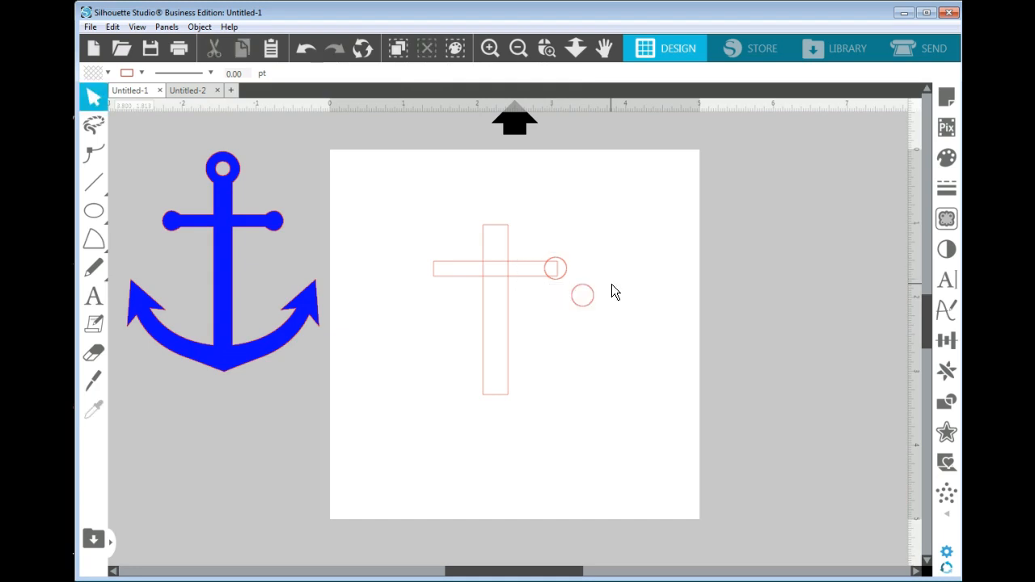
left_click_drag(590, 296, 448, 265)
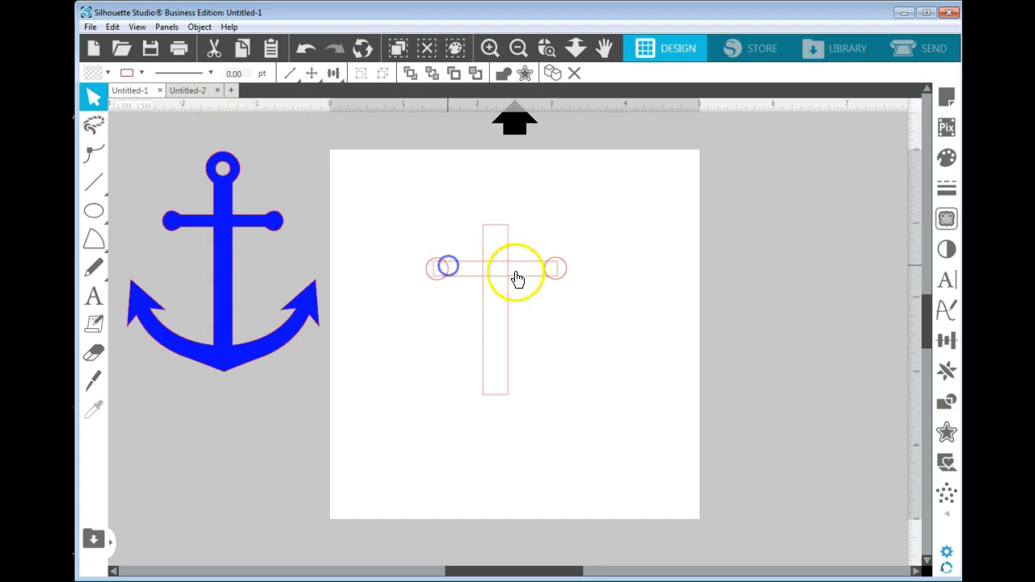
left_click(618, 308)
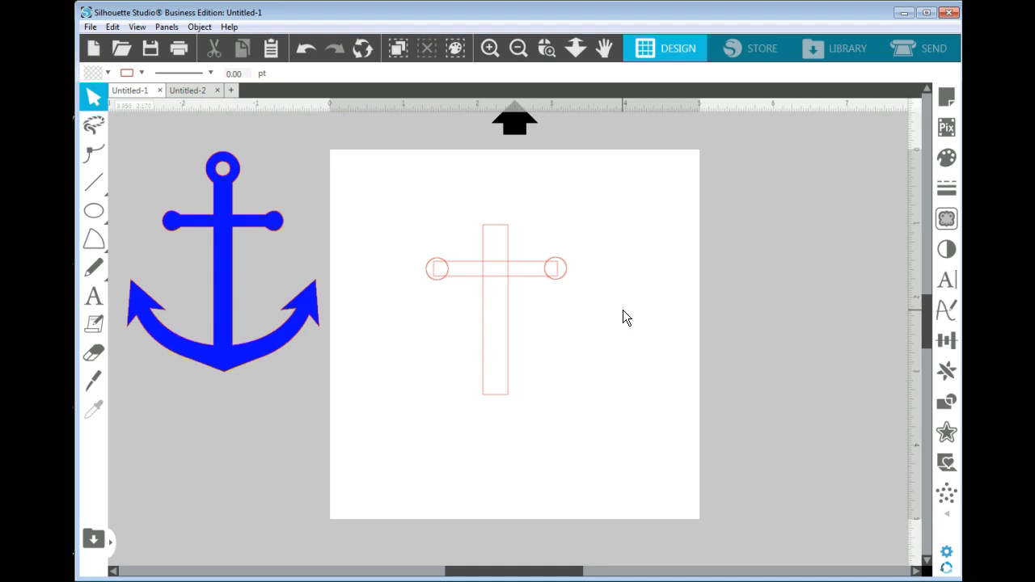
- Align the two end circles on their vertical middles and group them
left_click(566, 280)
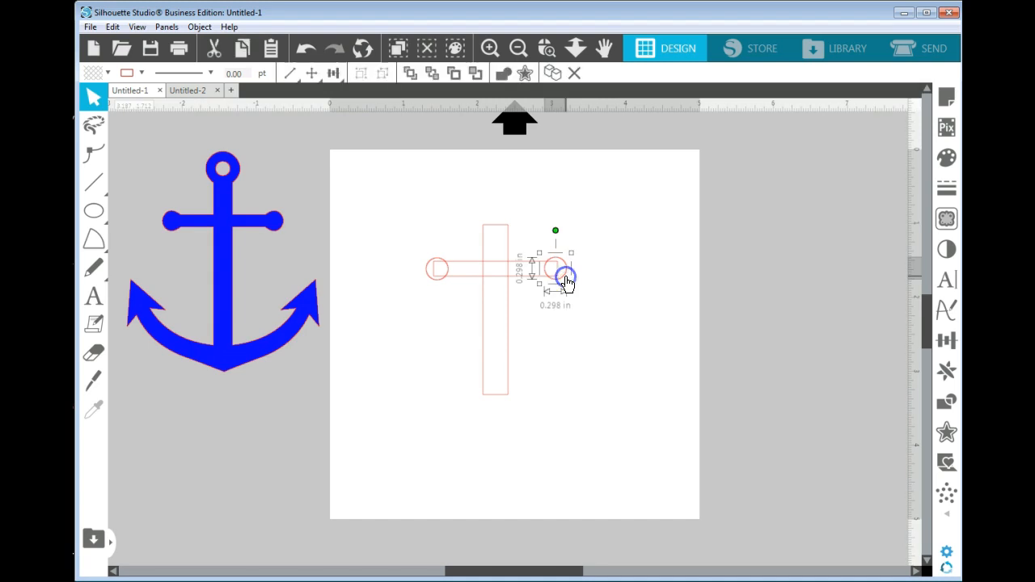
left_click(437, 280, "shift")
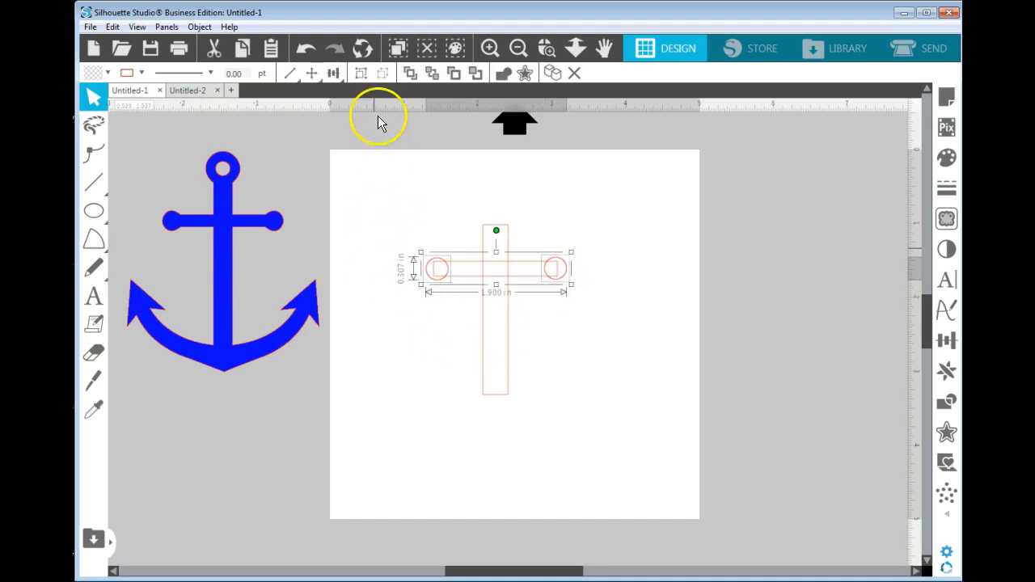
left_click(337, 74)
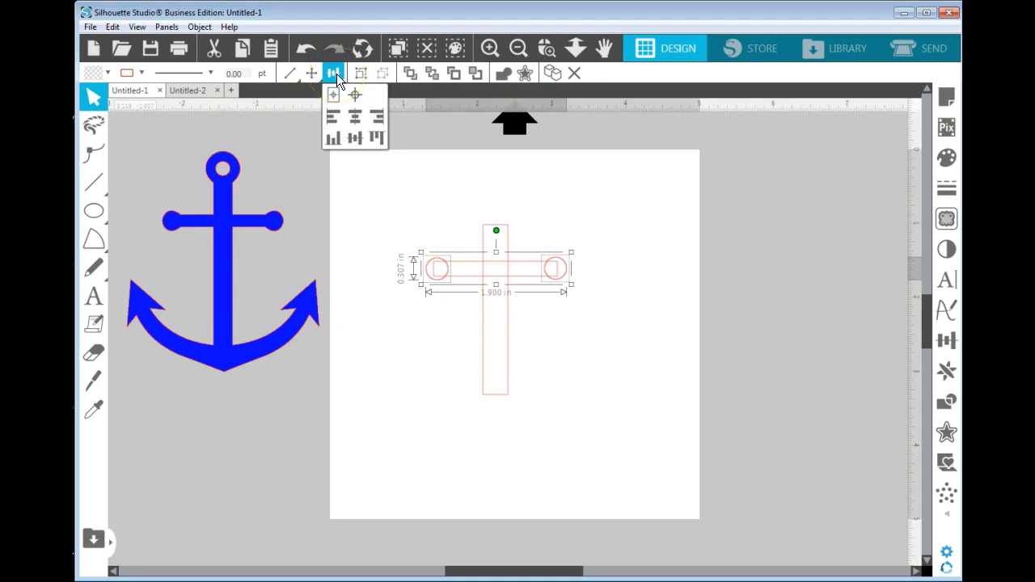
left_click(354, 140)
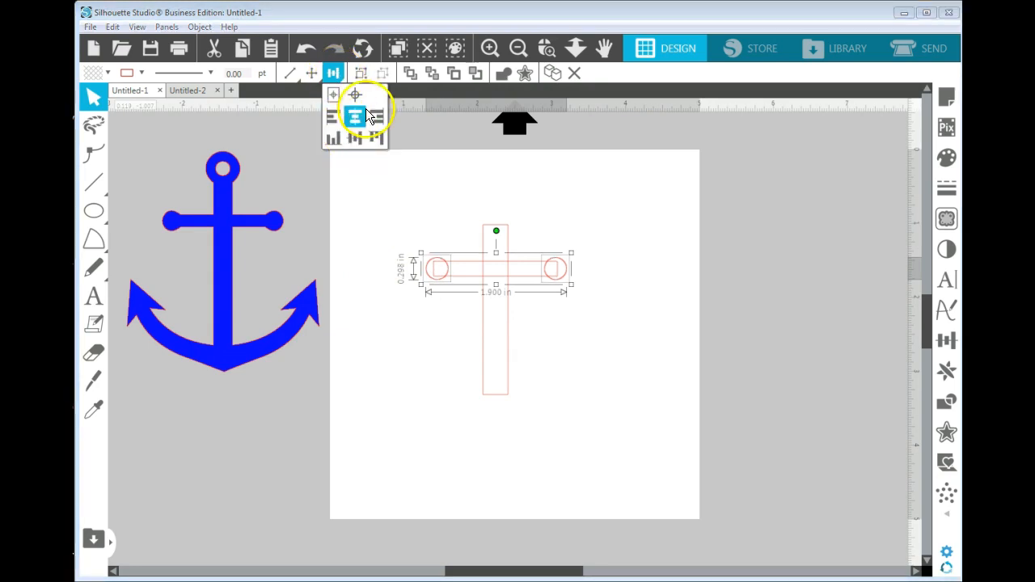
left_click(362, 74)
left_click(362, 75)
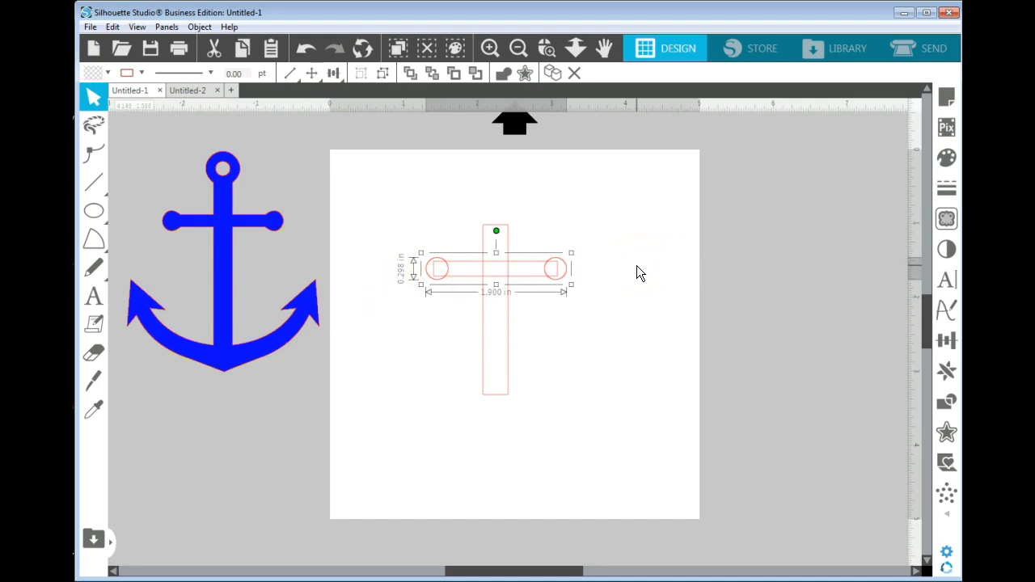
left_click(632, 286)
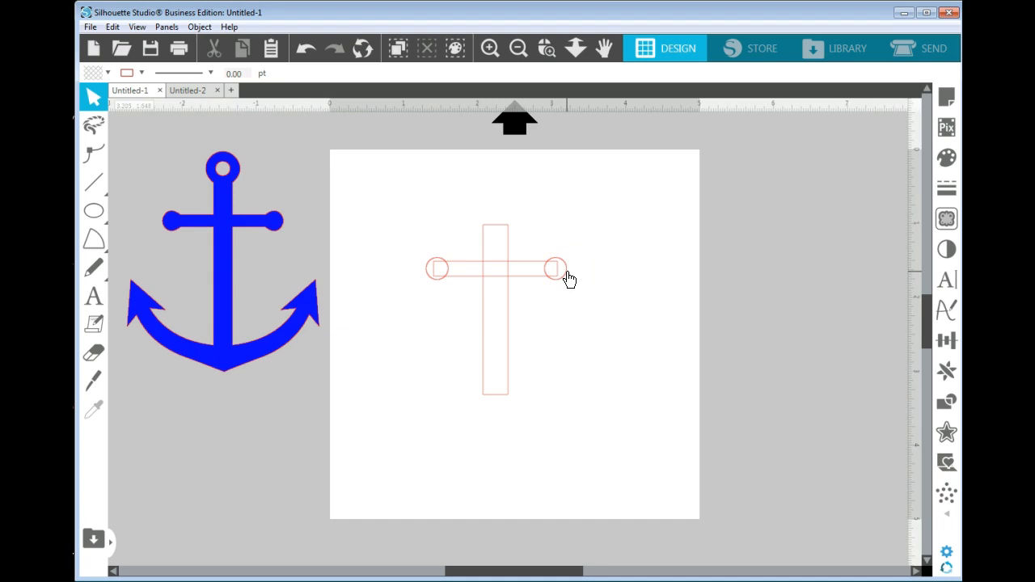
- Center the grouped circles and the crossbar on each other horizontally and vertically, and weld them into one shape
left_click(568, 277)
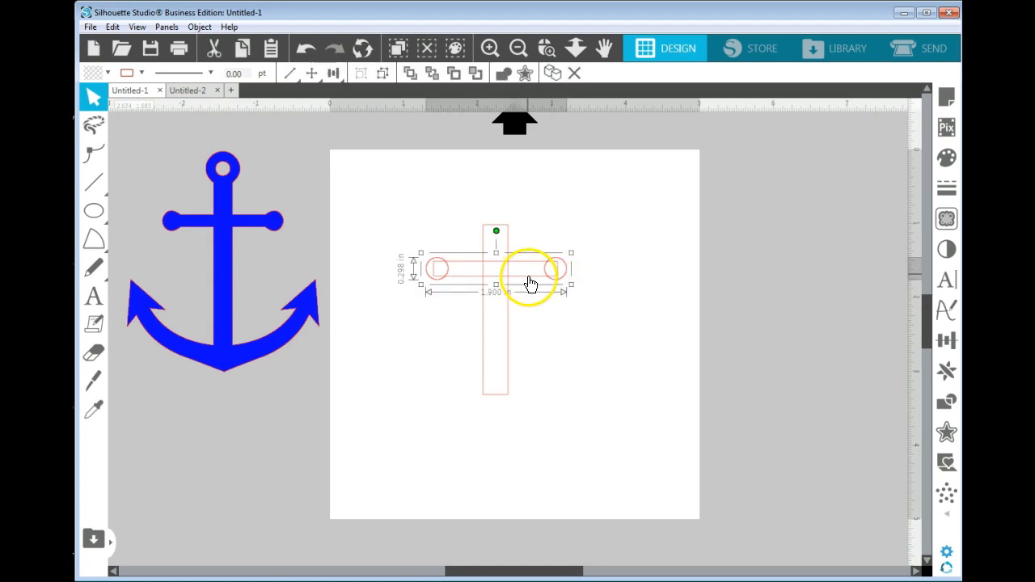
left_click(529, 278)
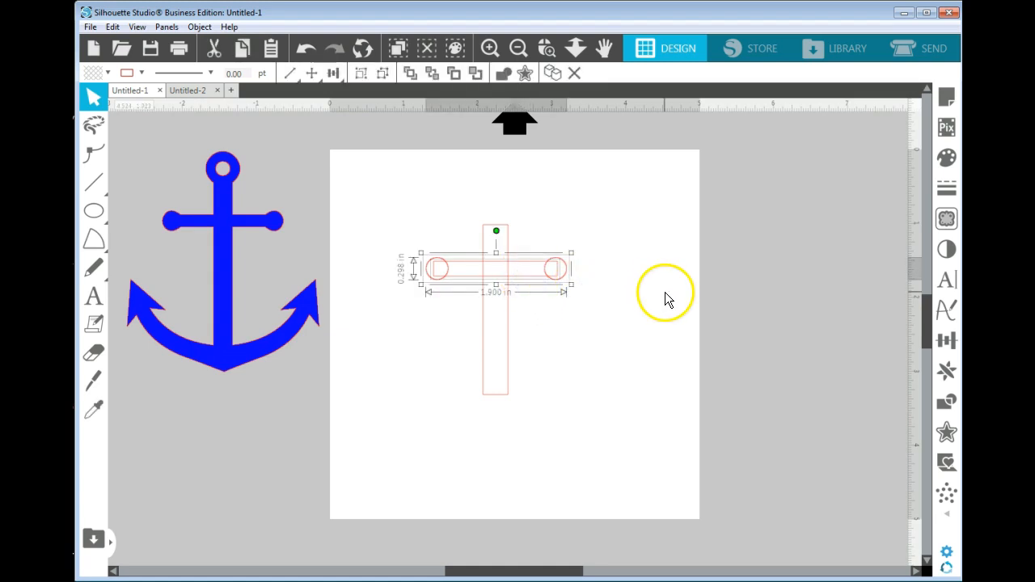
left_click(334, 72)
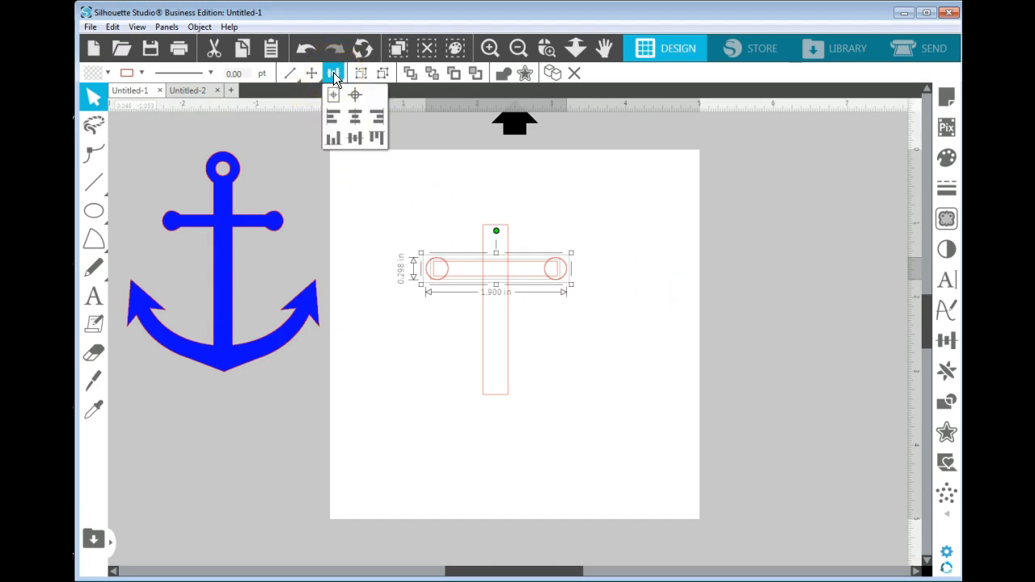
left_click(357, 120)
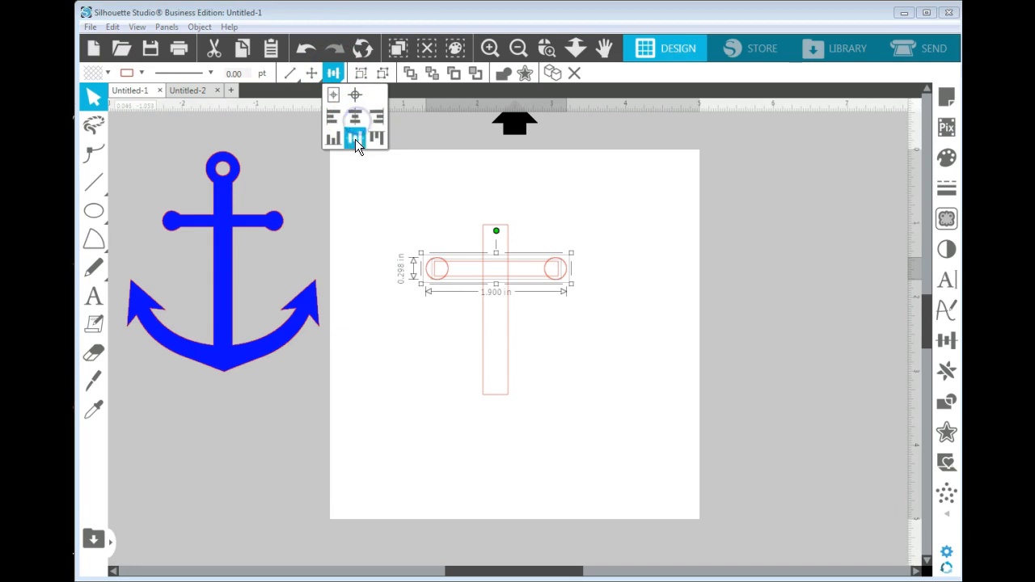
left_click(355, 139)
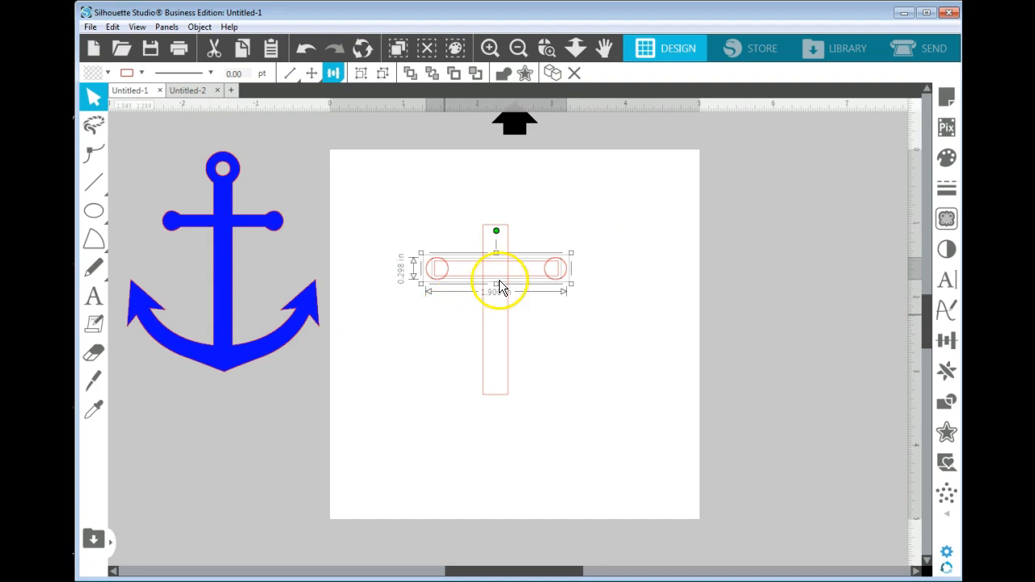
left_click(501, 72)
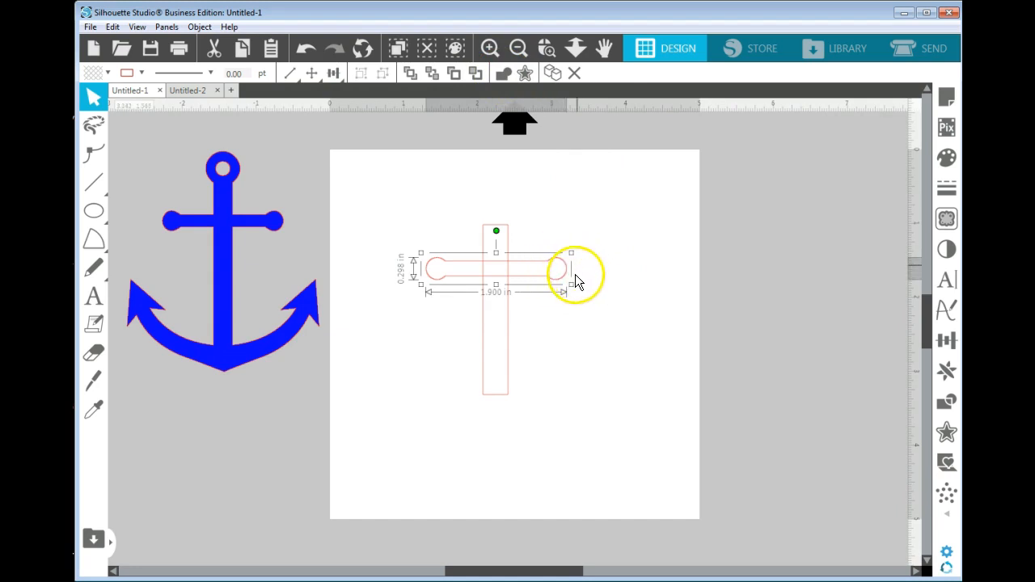
left_click(636, 326)
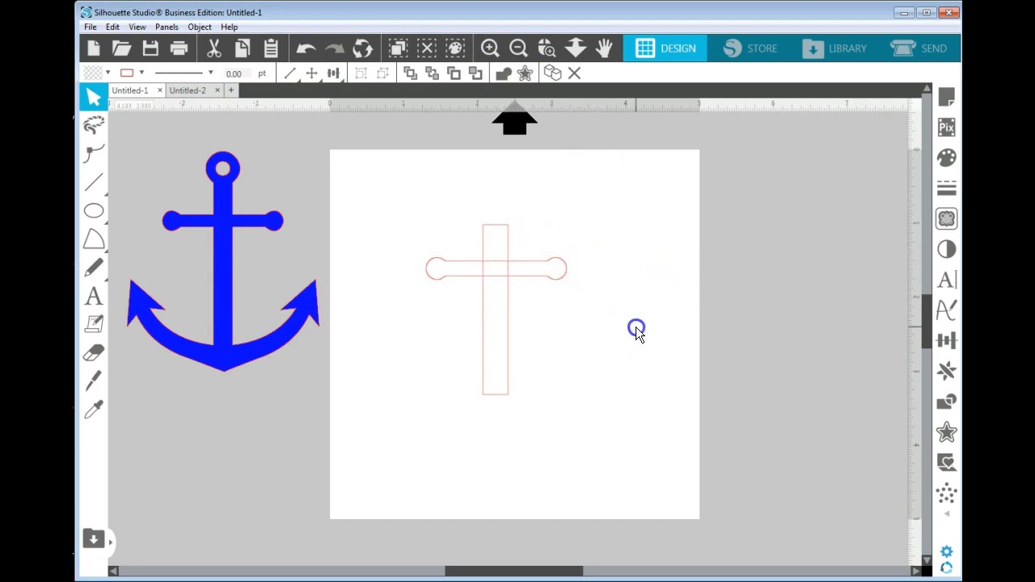
- Center the shaft and crossbar on each other horizontally, weld them into one shape, and move it slightly up the page
left_click_drag(381, 203, 578, 417)
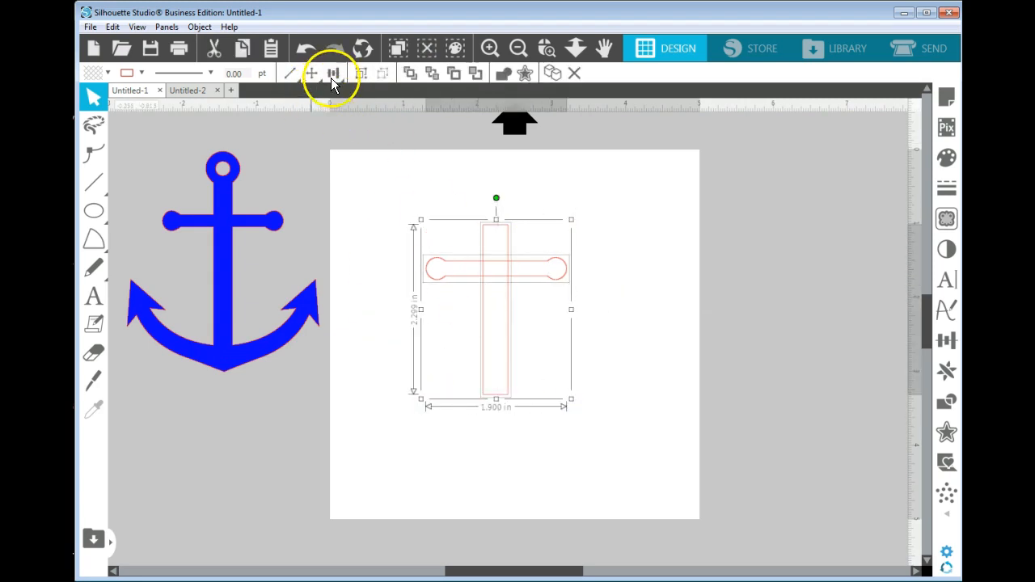
mouse_move(338, 75)
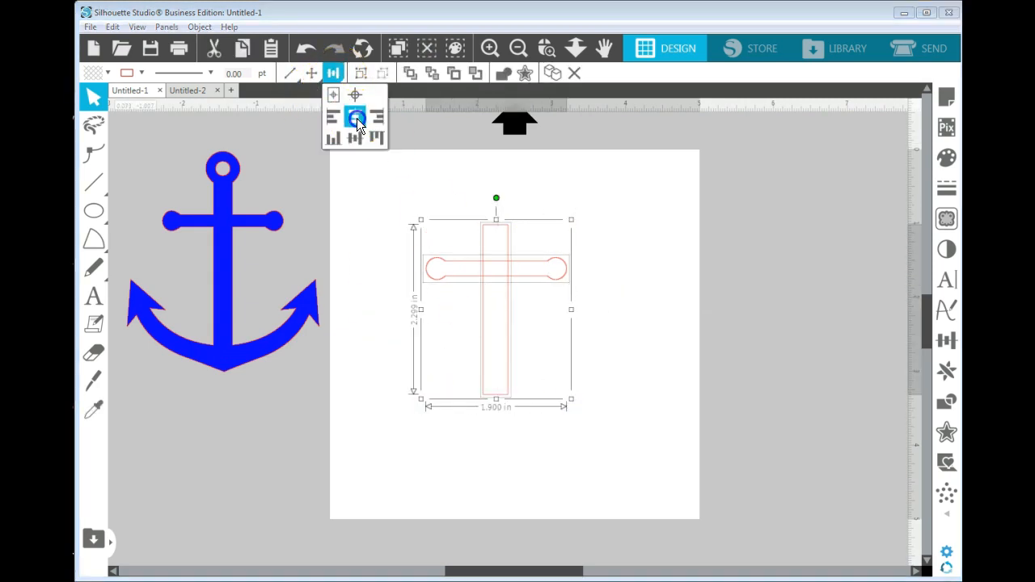
left_click(356, 117)
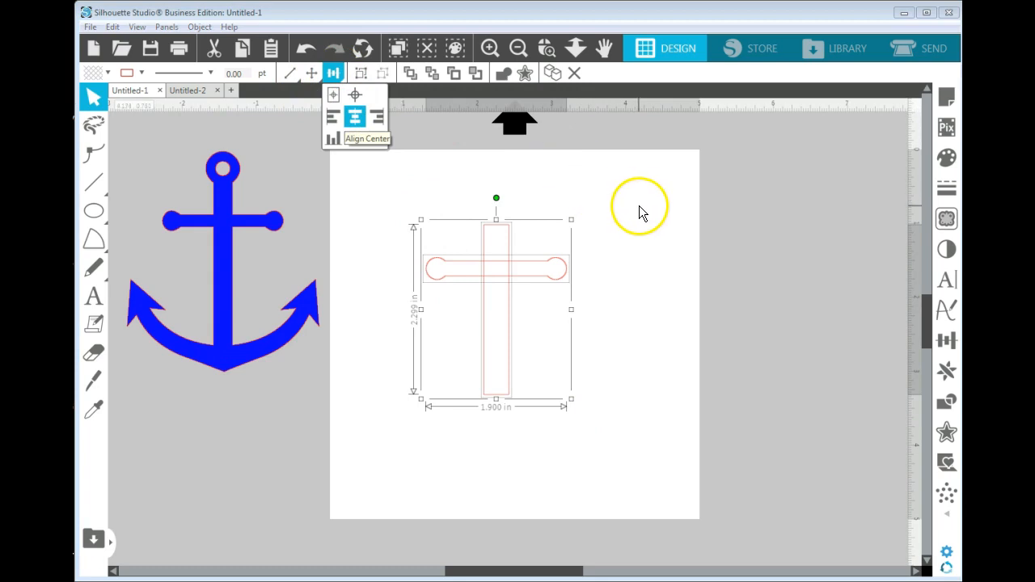
left_click(503, 74)
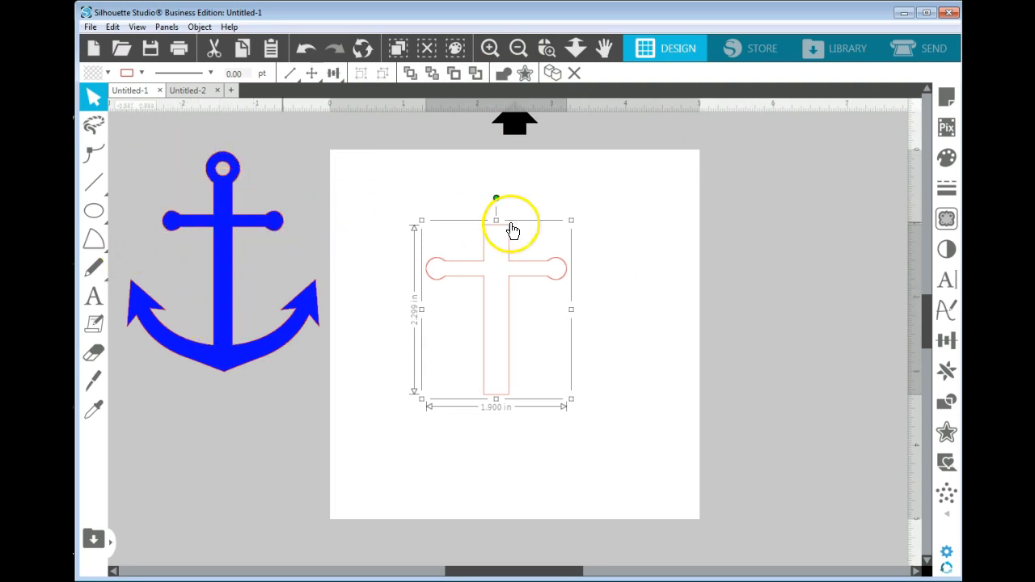
left_click(640, 233)
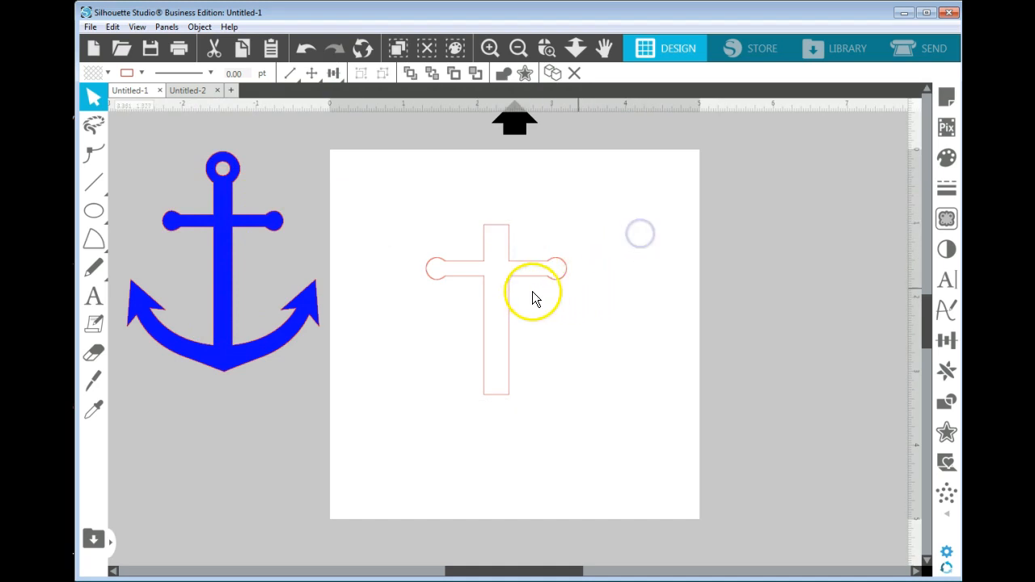
left_click_drag(554, 275, 546, 260)
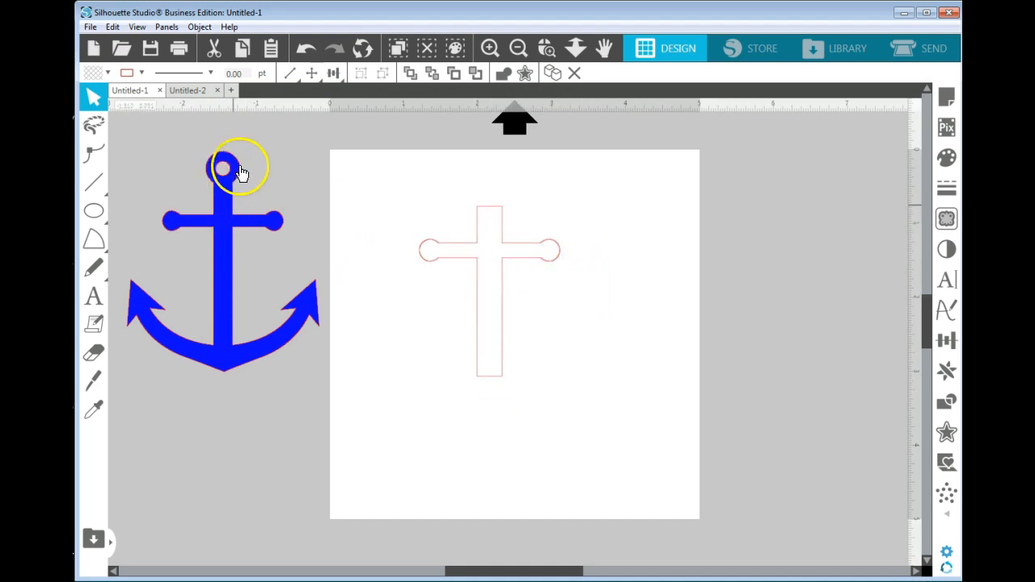
- Draw a circle about 0.5 in in diameter beside the welded cross, and a circle about half that size just below it
left_click(607, 225)
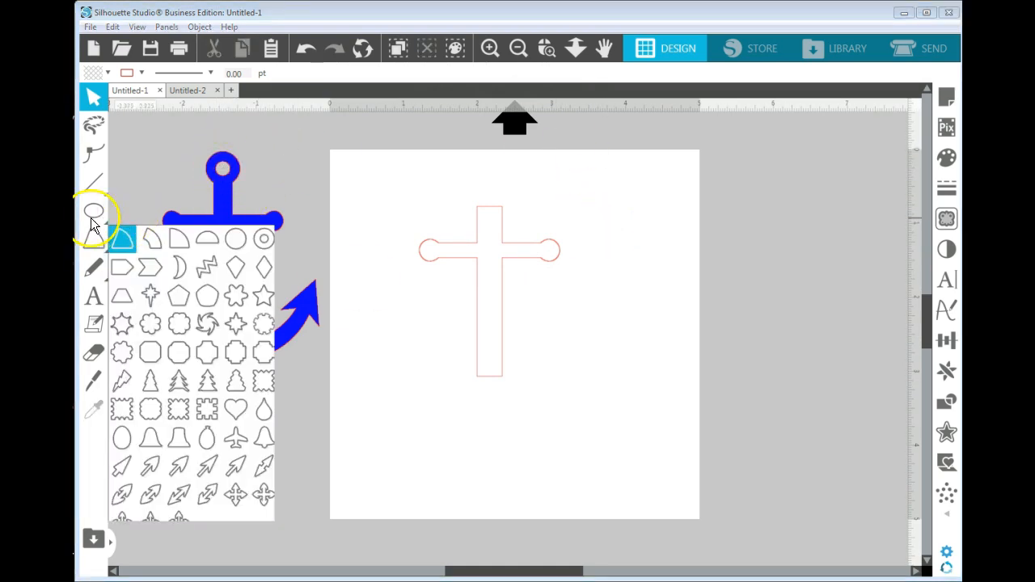
mouse_move(95, 215)
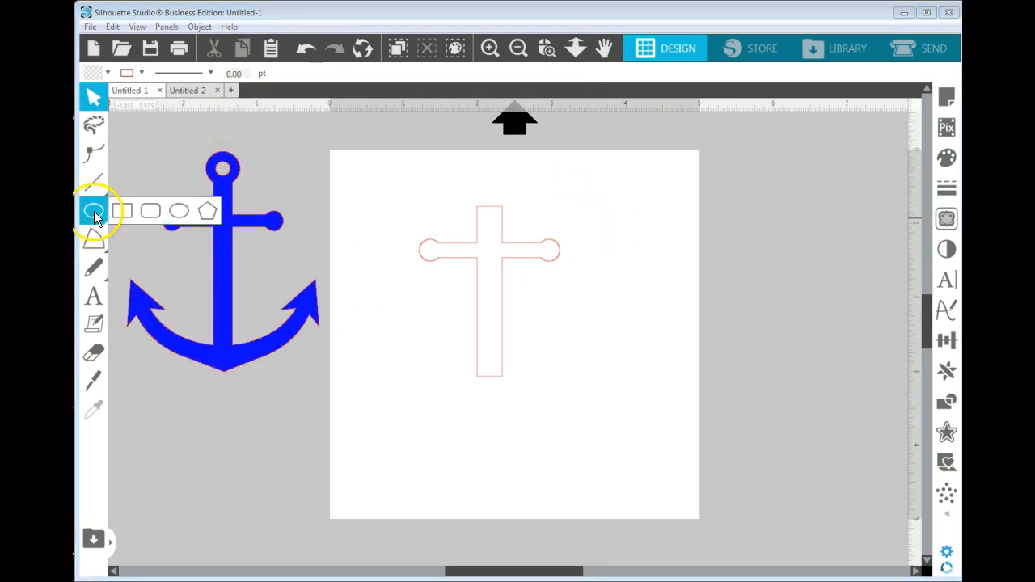
left_click(177, 211)
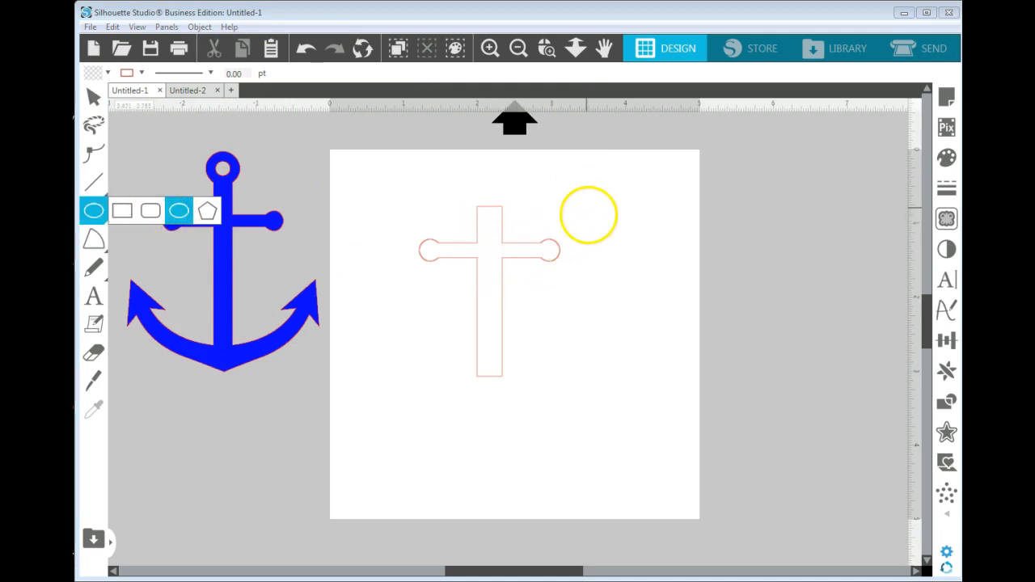
mouse_move(588, 215)
left_mouse_down()
mouse_move(620, 253)
mouse_move(501, 222)
mouse_move(631, 220)
left_mouse_up()
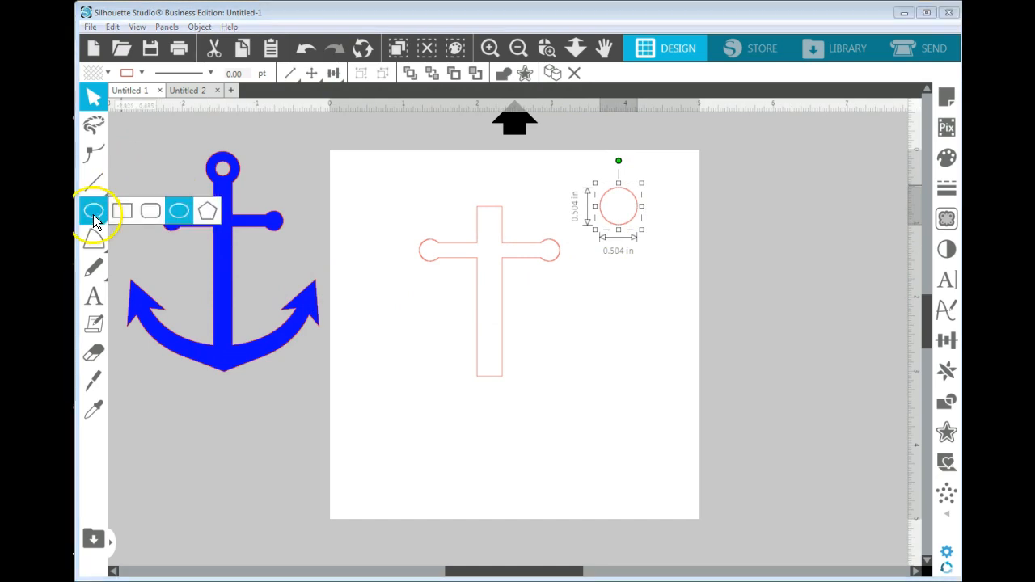
left_click(178, 209)
left_click_drag(612, 241, 624, 258)
- Align the large and small circles on their horizontal and vertical centers so they are concentric
left_click_drag(575, 185, 646, 277)
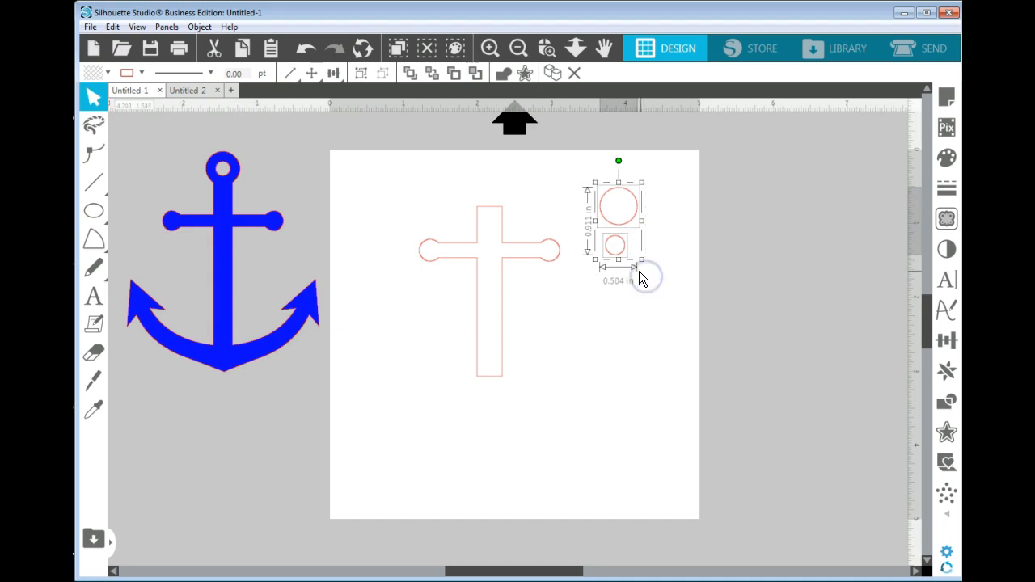
left_click(335, 74)
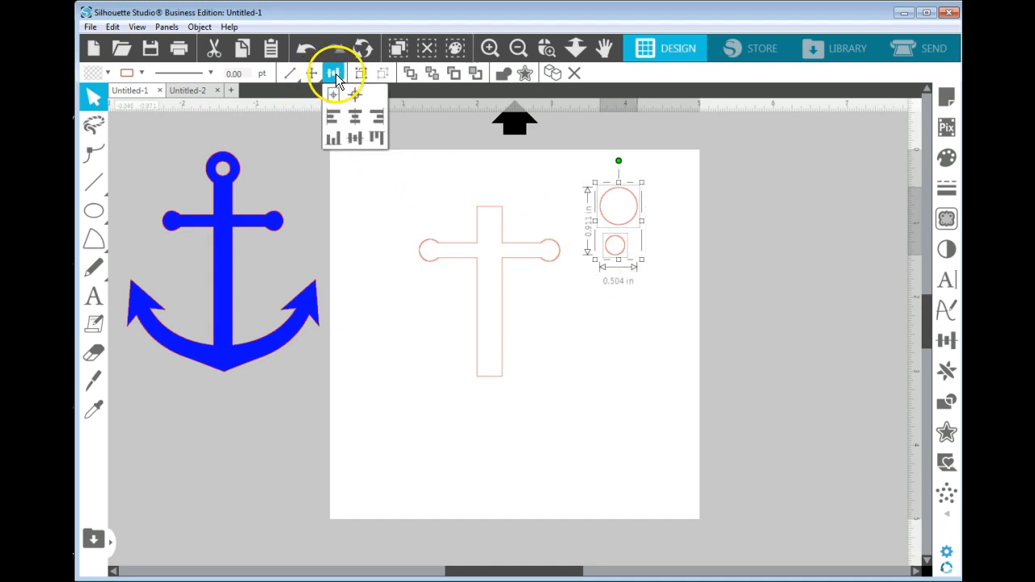
left_click(356, 116)
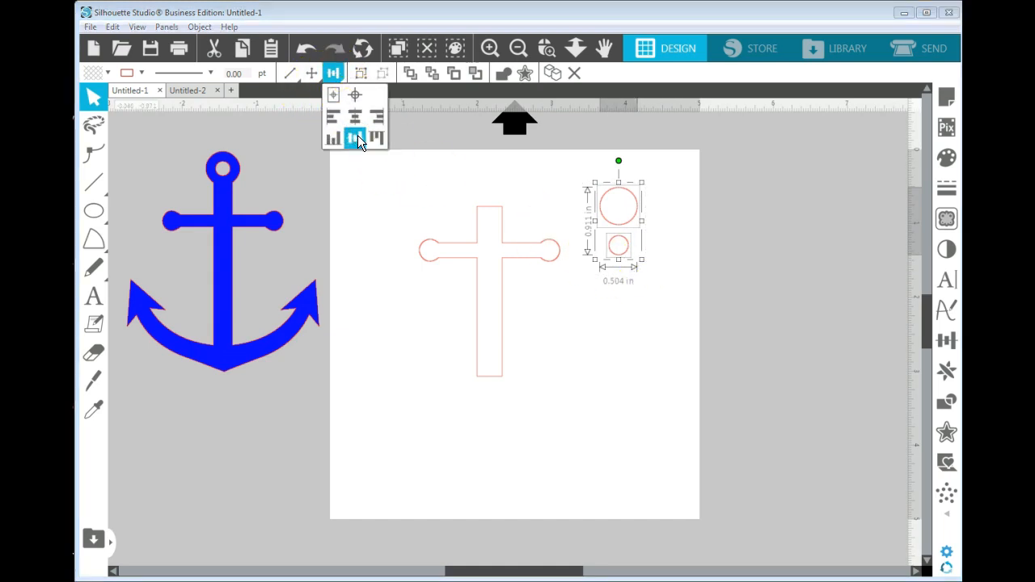
left_click(357, 136)
left_click(741, 263)
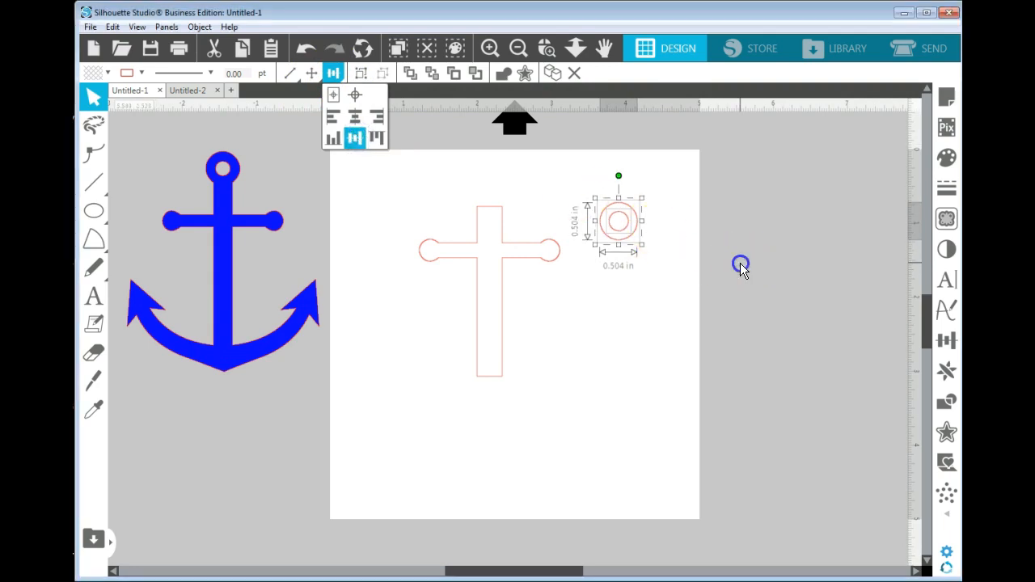
left_click(697, 297)
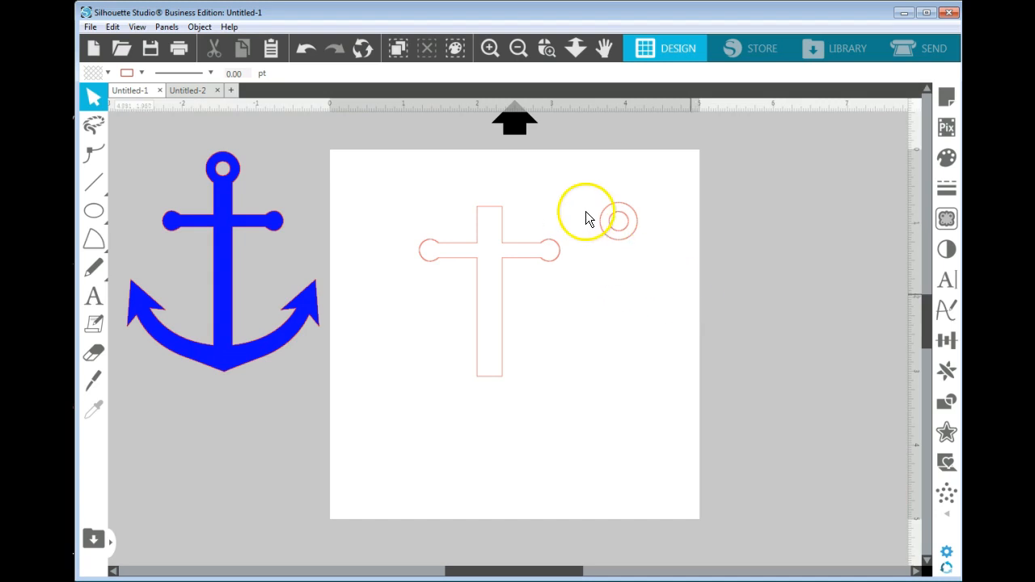
- Try a black fill on the two concentric circles and reset their fill to transparent
left_click_drag(591, 203, 644, 266)
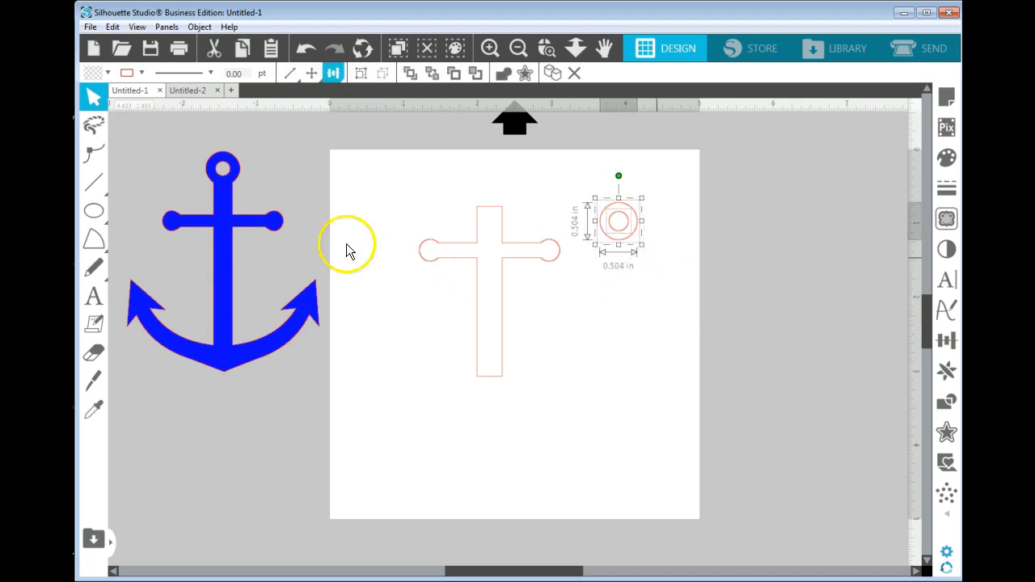
left_click(107, 73)
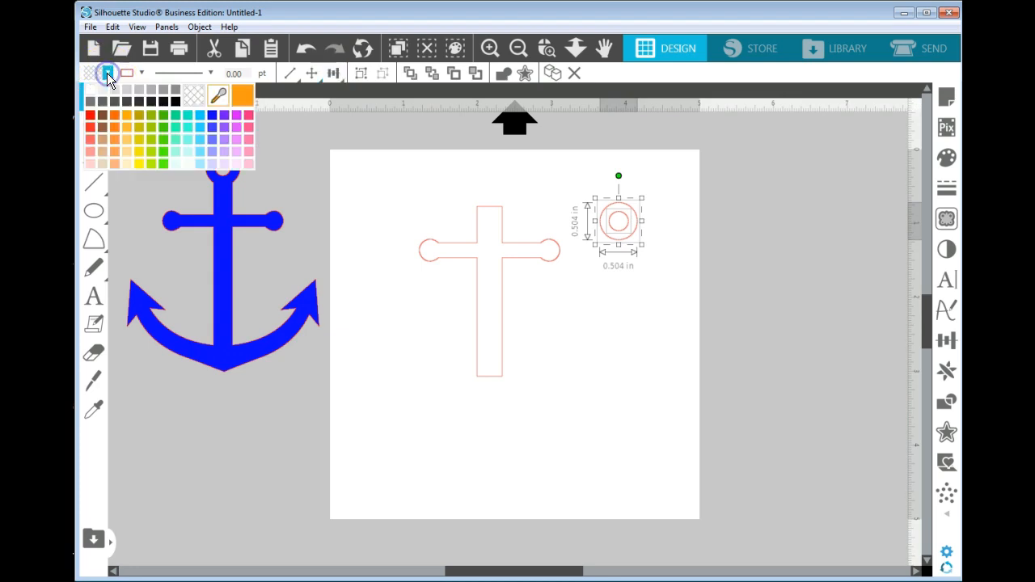
left_click(175, 100)
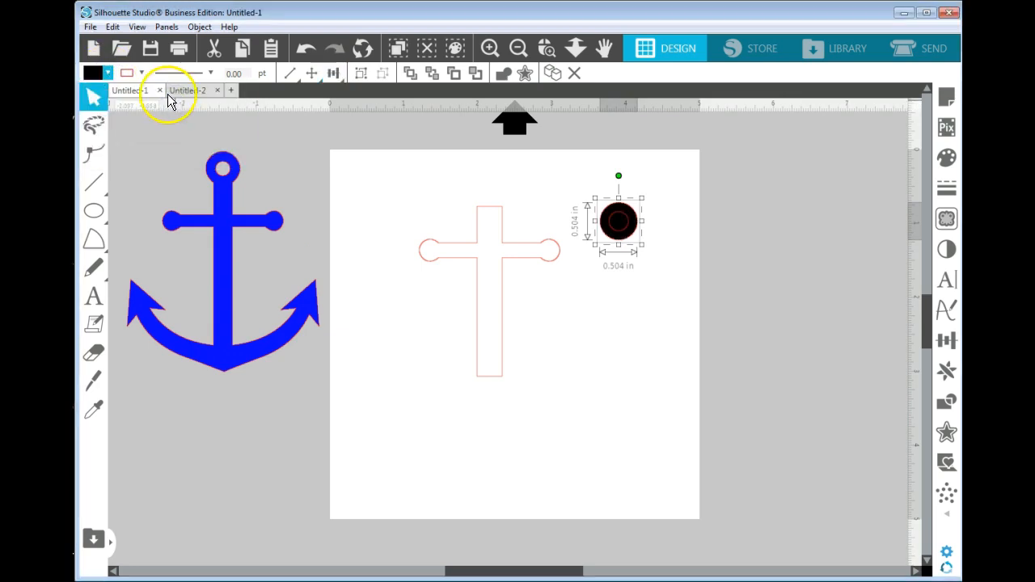
left_click(106, 73)
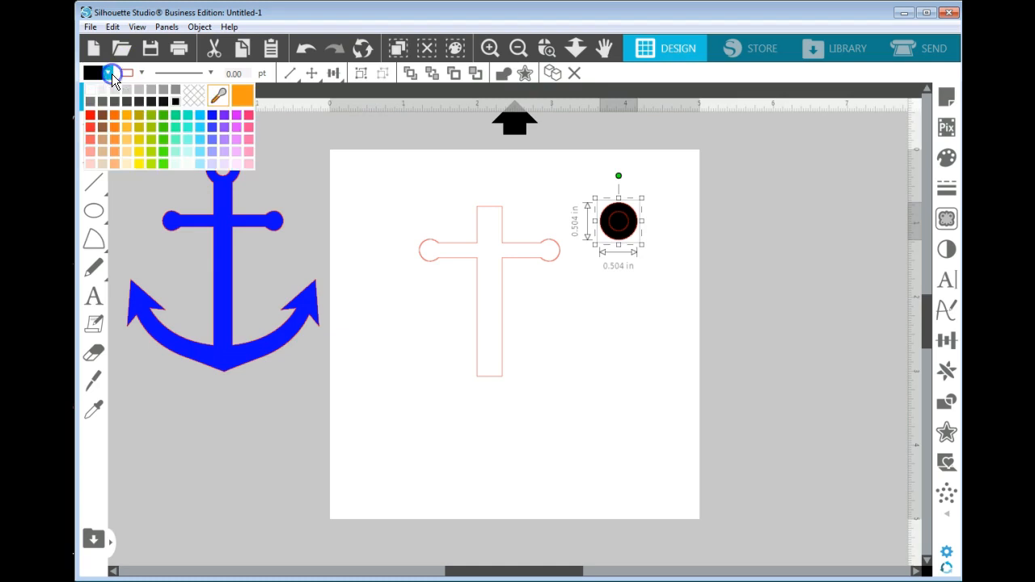
left_click(191, 97)
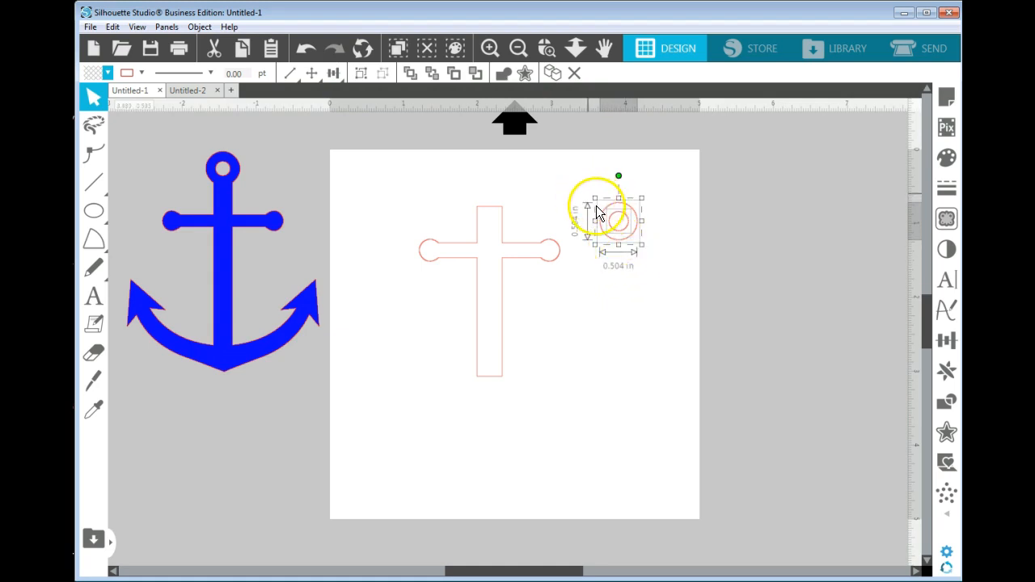
- Enlarge the concentric circles to about 0.54 in overall near the shaft's upper end, and shrink the inner circle slightly
left_click_drag(635, 239, 501, 206)
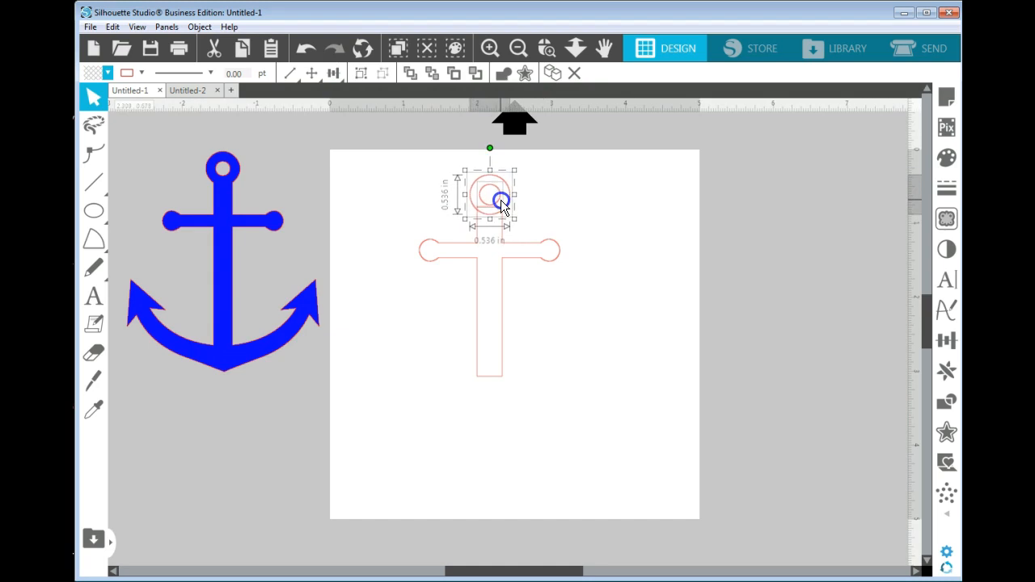
left_click_drag(502, 204, 586, 204)
left_click(632, 199)
left_click(577, 204)
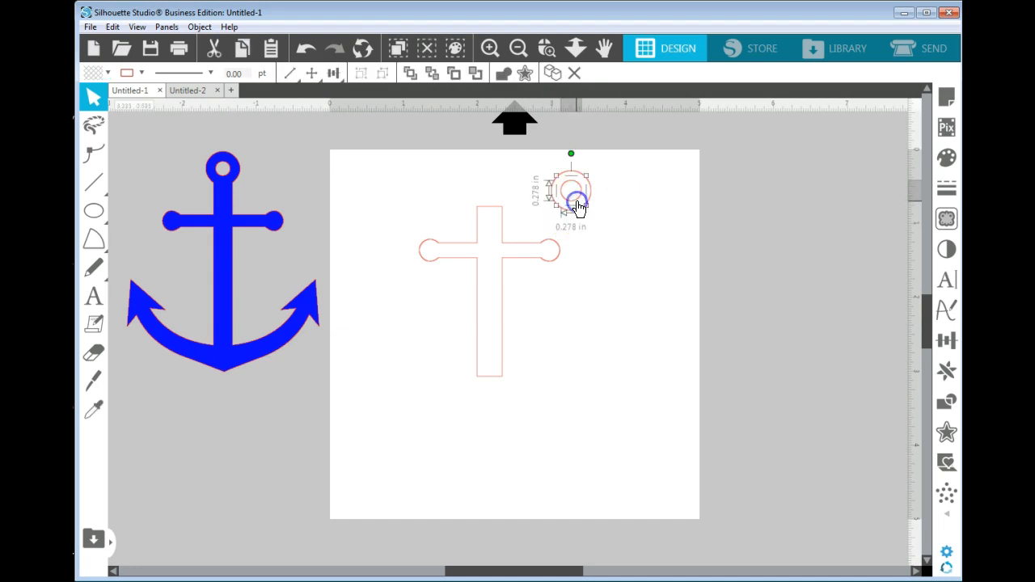
left_click_drag(587, 207, 583, 206)
- Recenter the resized inner circle and the outer circle on each other horizontally and vertically
left_click_drag(528, 161, 601, 218)
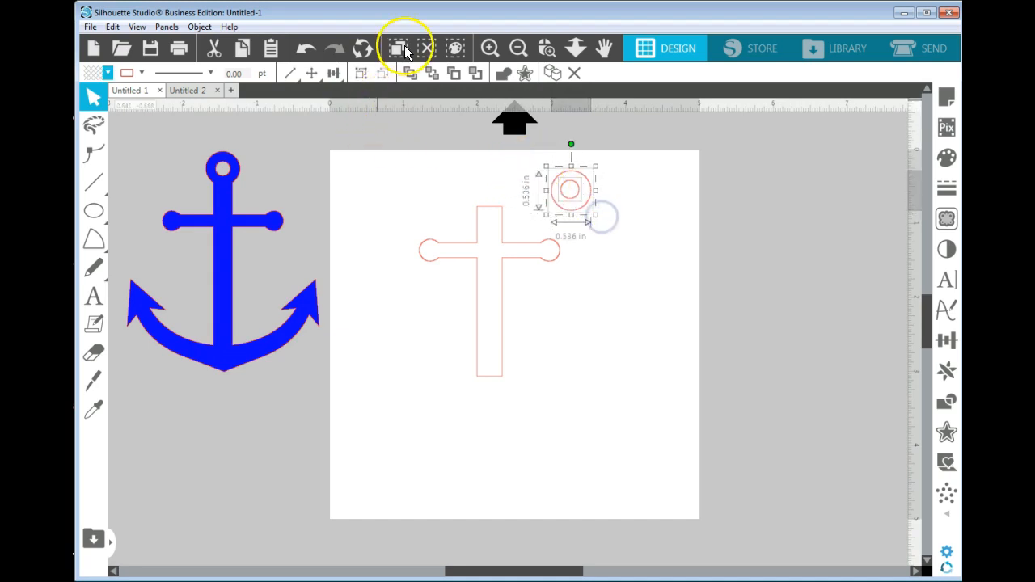
left_click(334, 75)
left_click(357, 117)
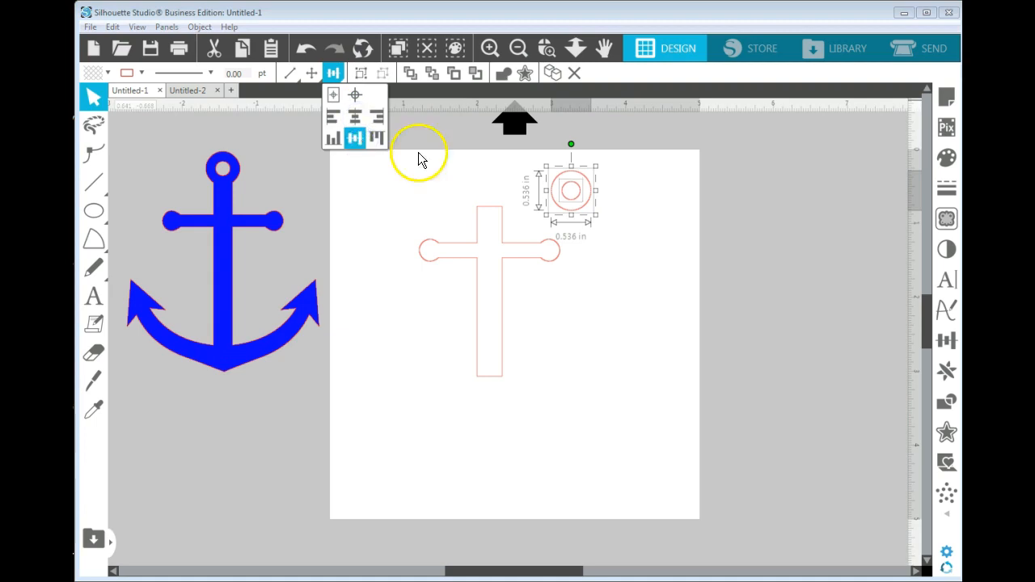
left_click(682, 242)
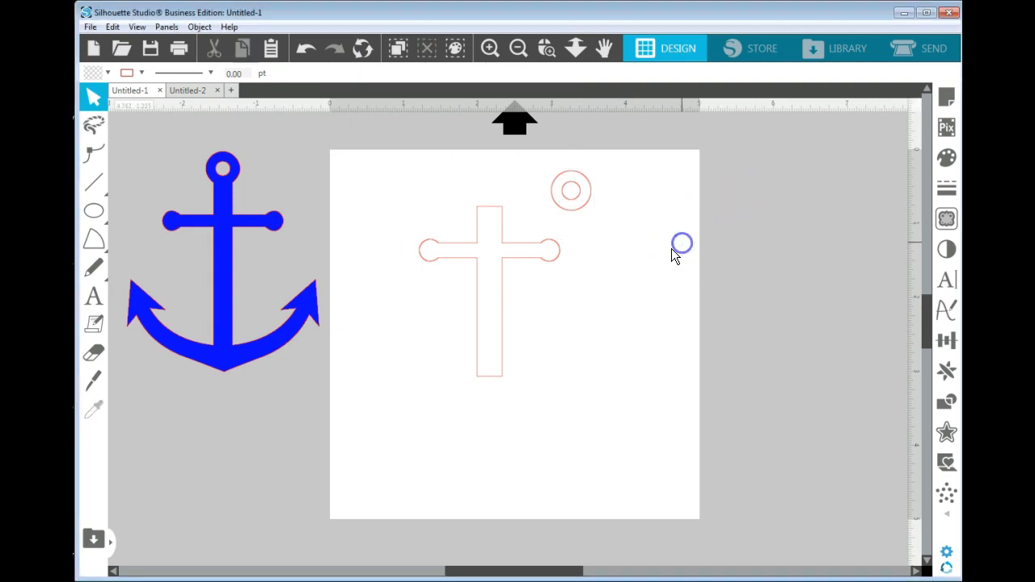
- Combine the two concentric circles into a compound path
left_click_drag(544, 164, 594, 219)
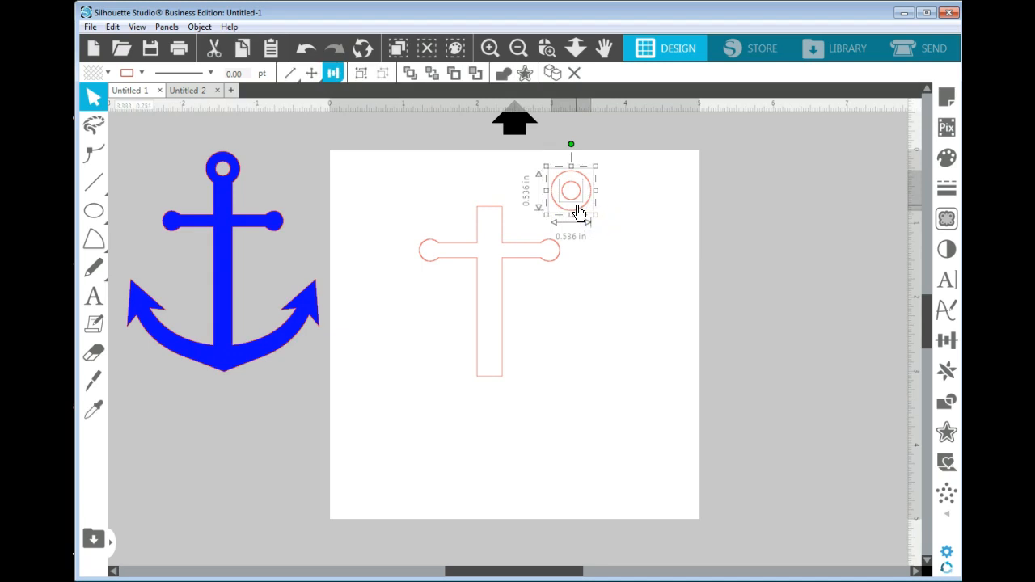
right_click(577, 210)
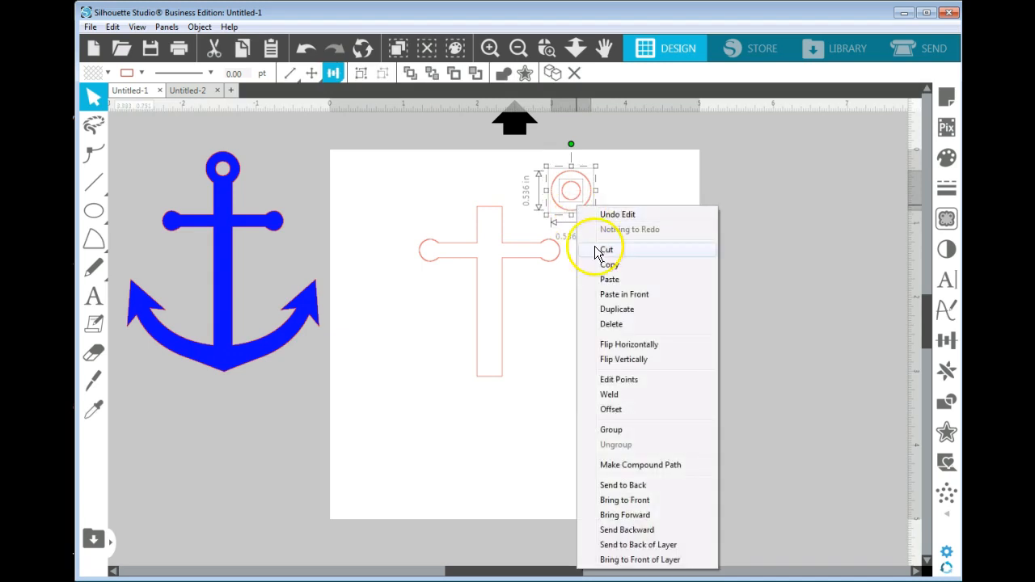
left_click(646, 466)
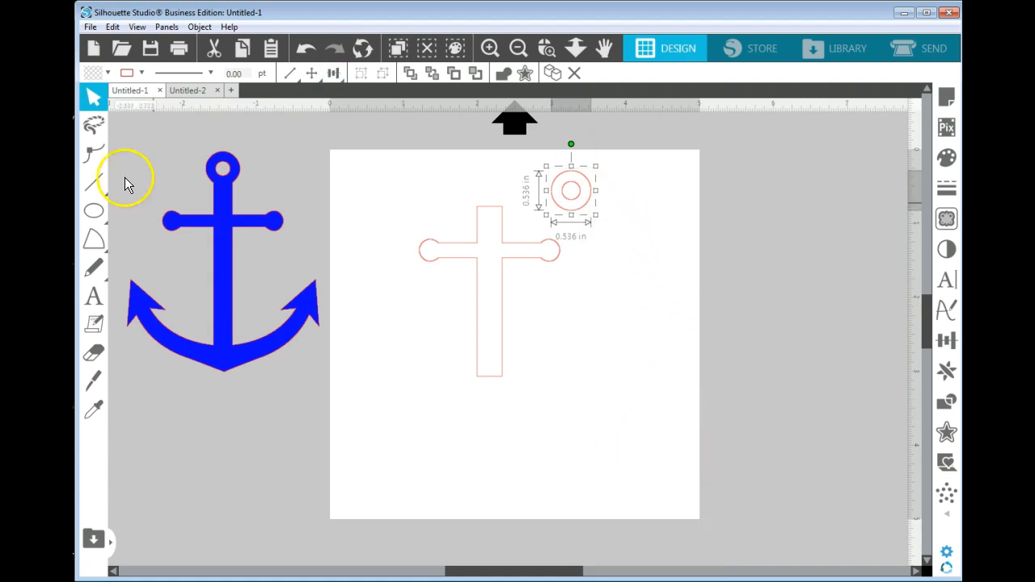
- Fill the compound ring with black to check its hole, and reset the fill to transparent
left_click(109, 71)
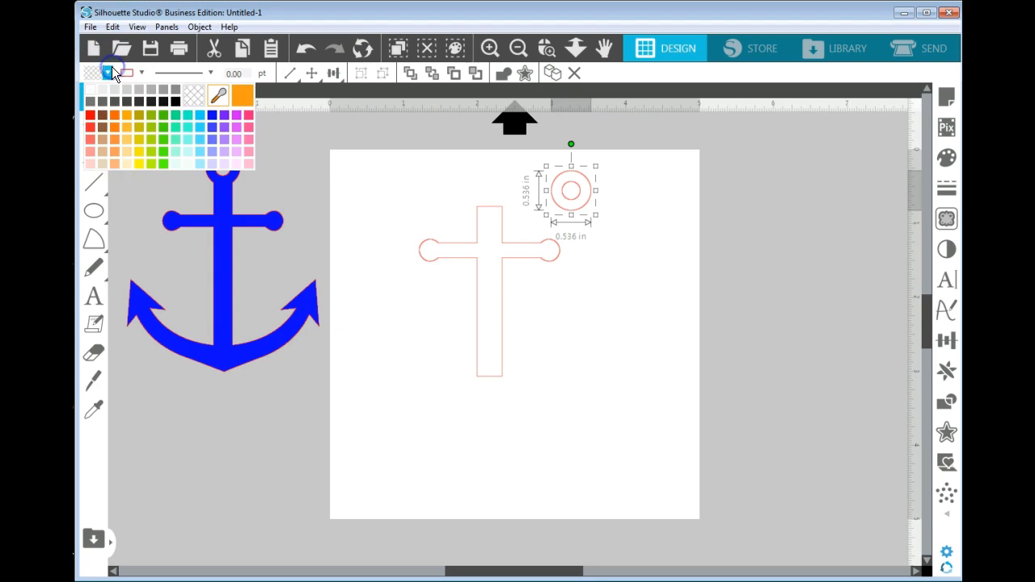
left_click(174, 101)
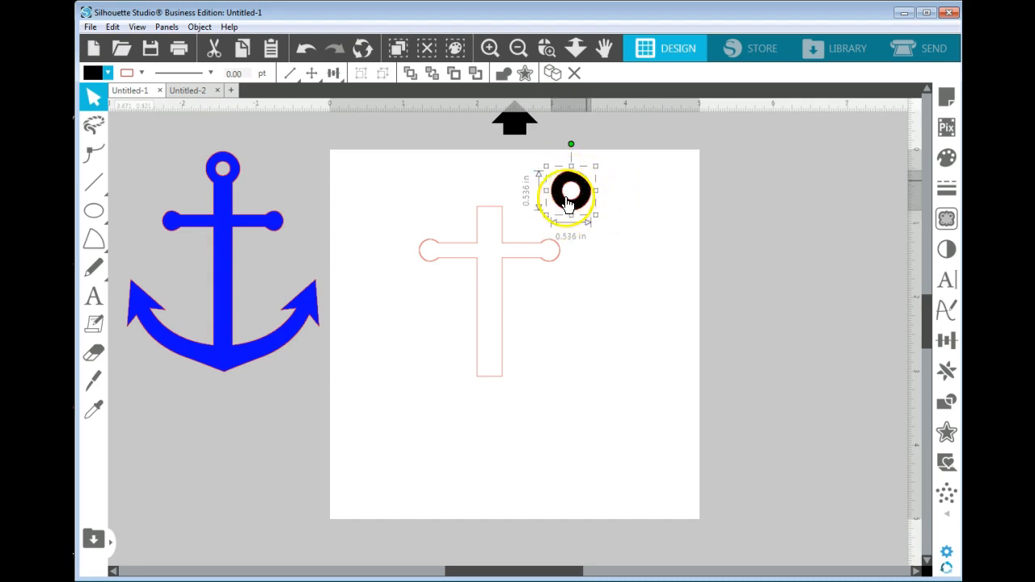
left_click(638, 232)
left_click(581, 202)
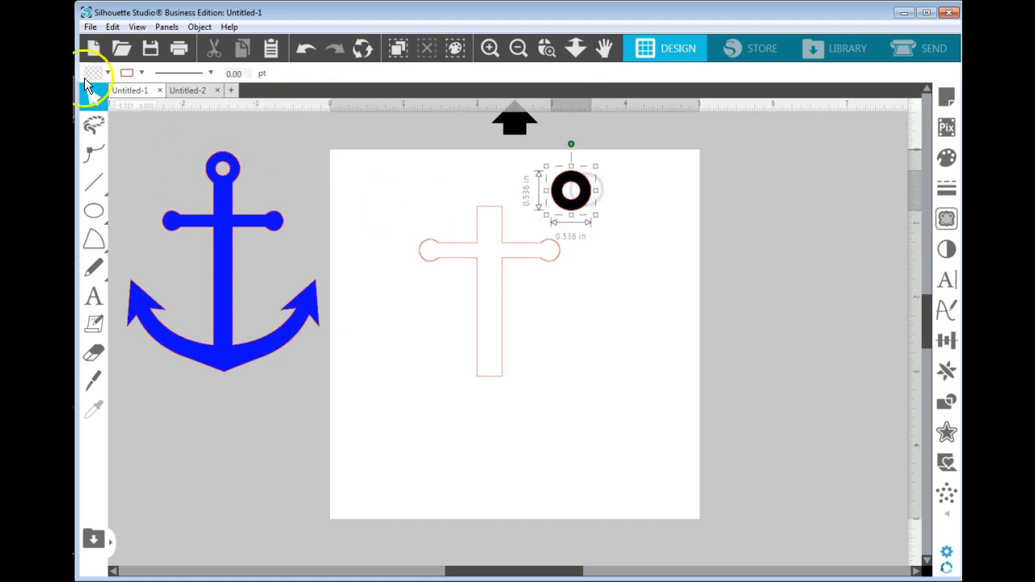
left_click(110, 75)
left_click(196, 91)
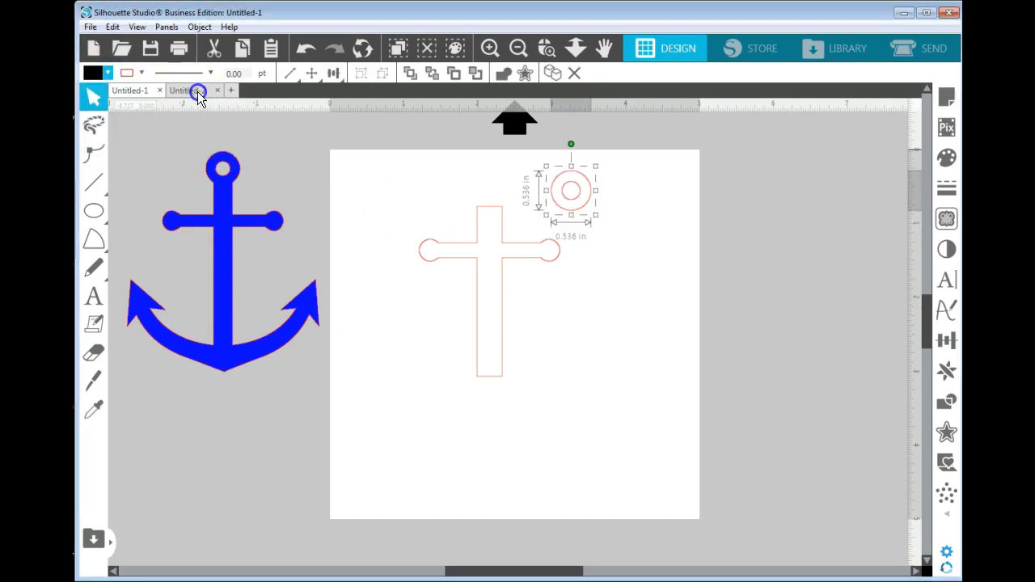
- Place the ring over the shaft's upper end and align it with the cross shape on their horizontal centers
left_click_drag(588, 209, 504, 209)
left_click_drag(396, 168, 573, 381)
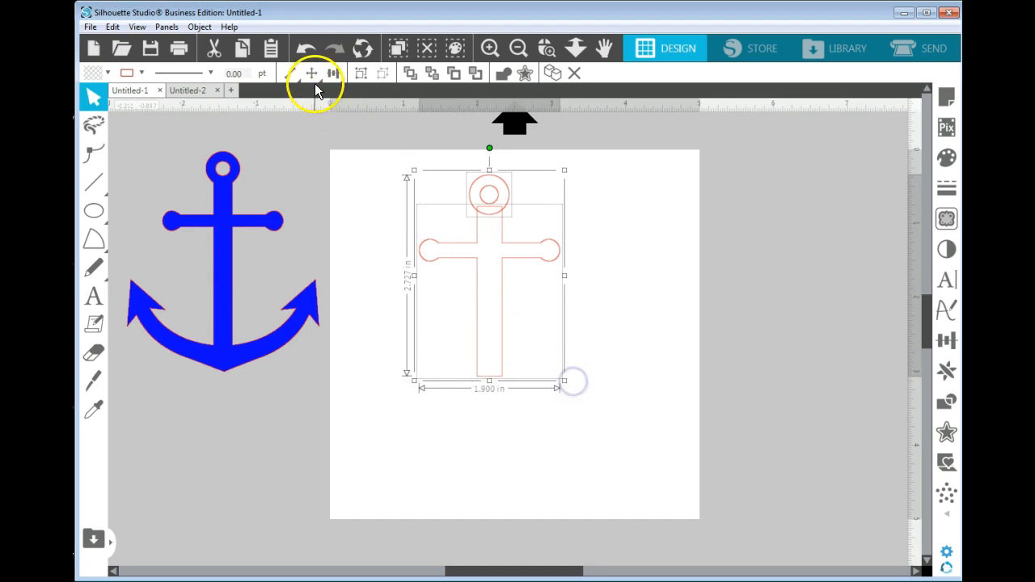
left_click(334, 74)
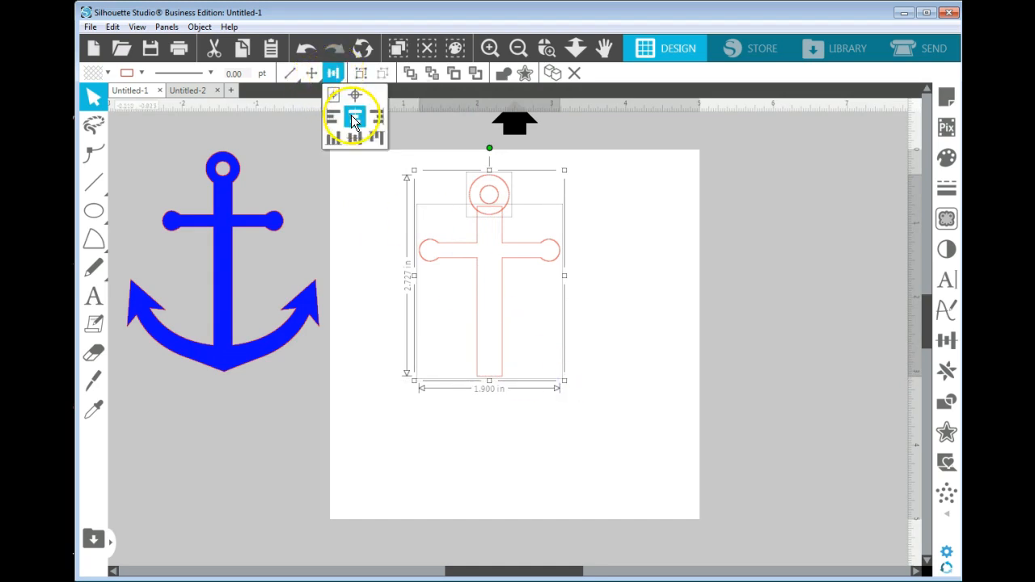
left_click(355, 117)
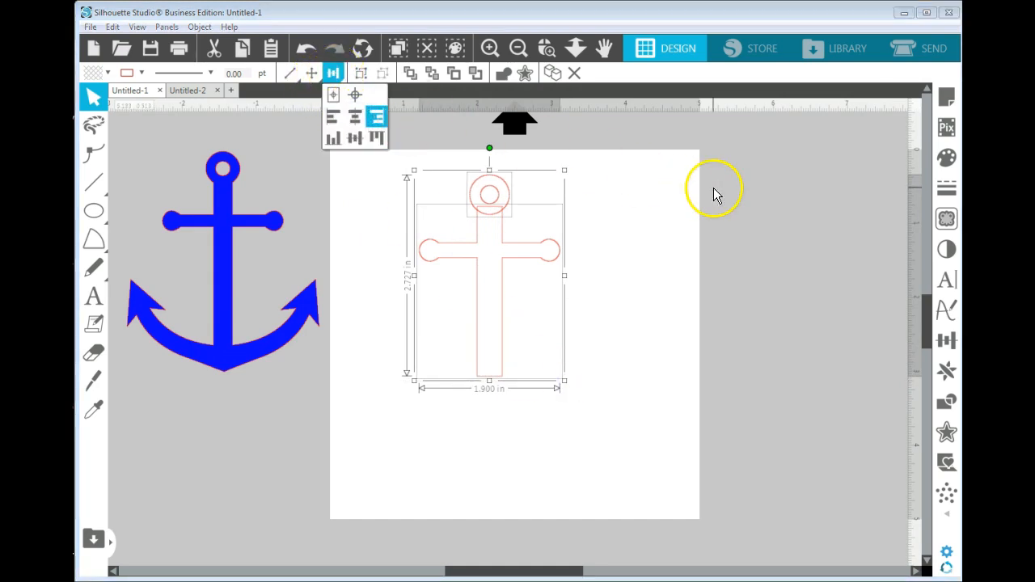
- Undo the trial weld of the ring and cross, and narrow the cross shape to about 1.735 in wide
left_click(508, 77)
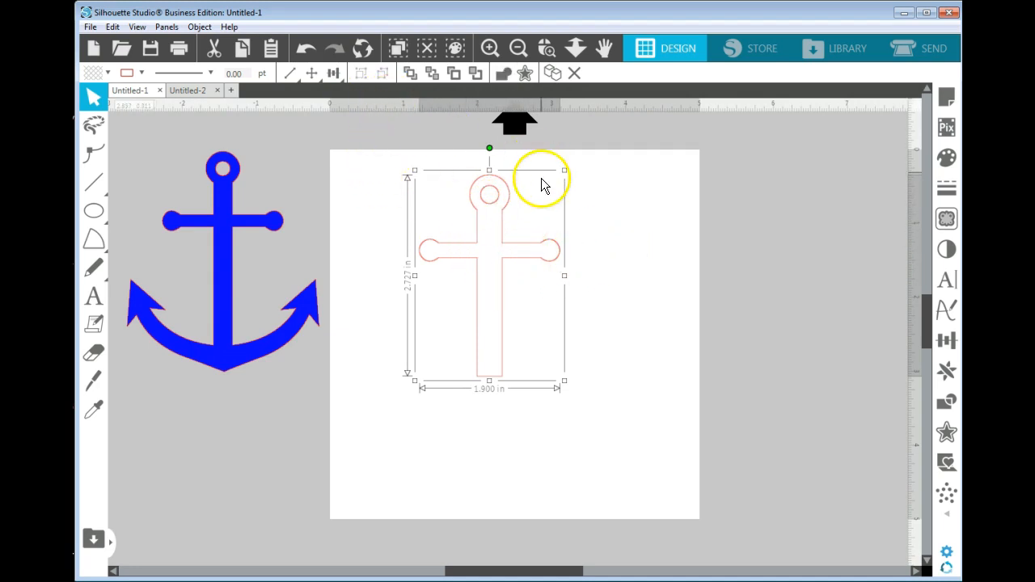
left_click(303, 49)
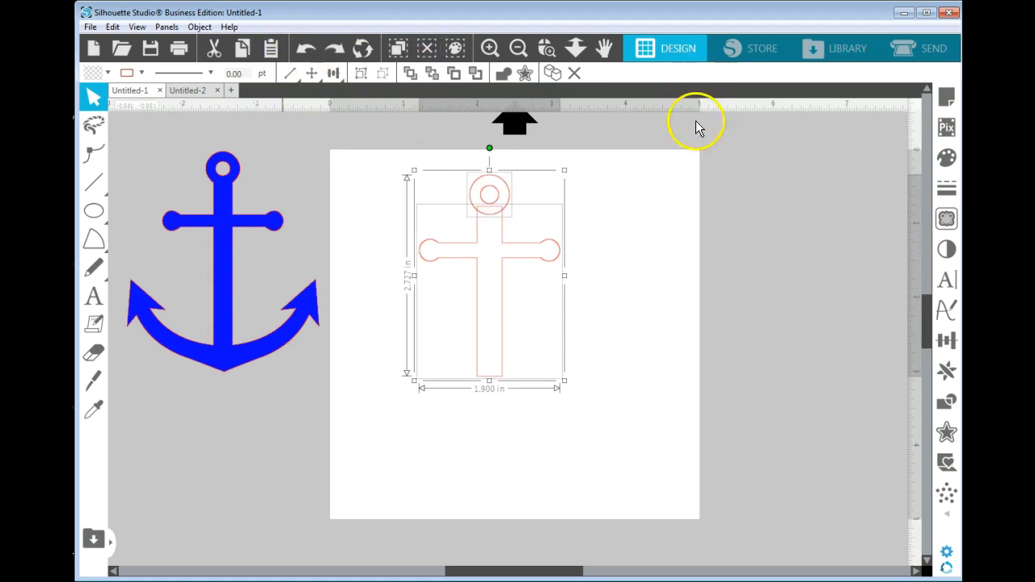
left_click(627, 230)
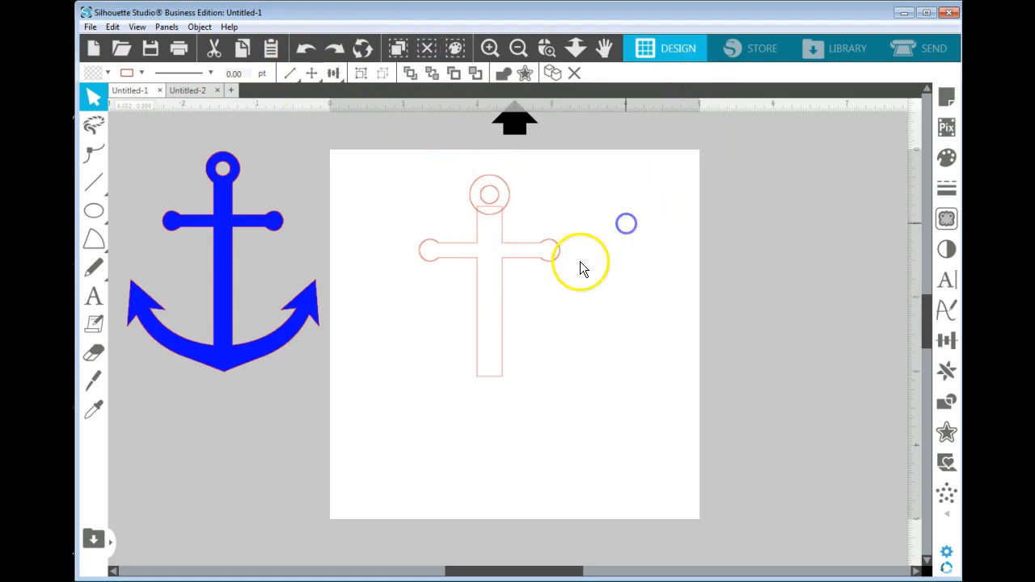
left_click(505, 282)
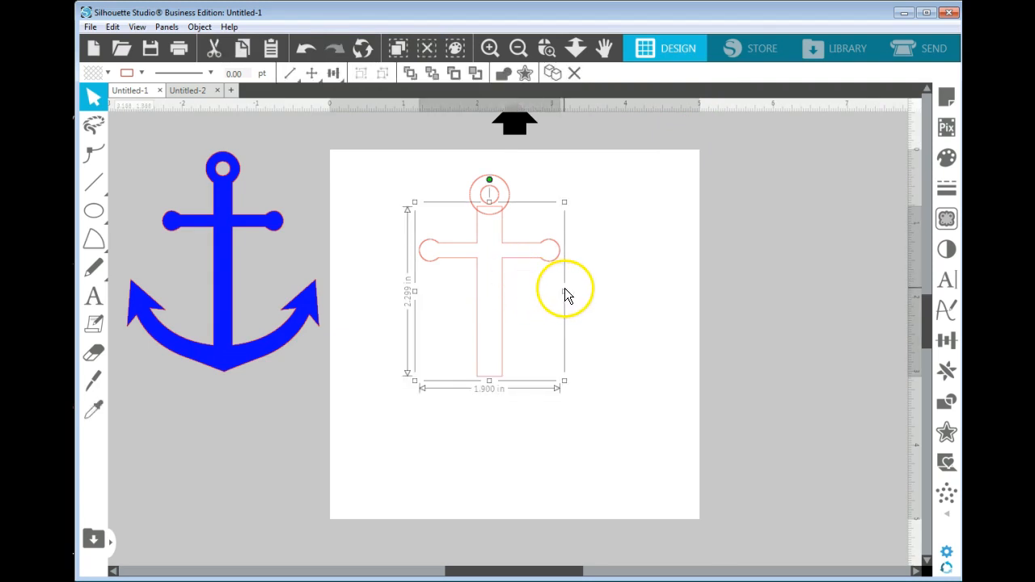
left_click_drag(565, 292, 552, 294)
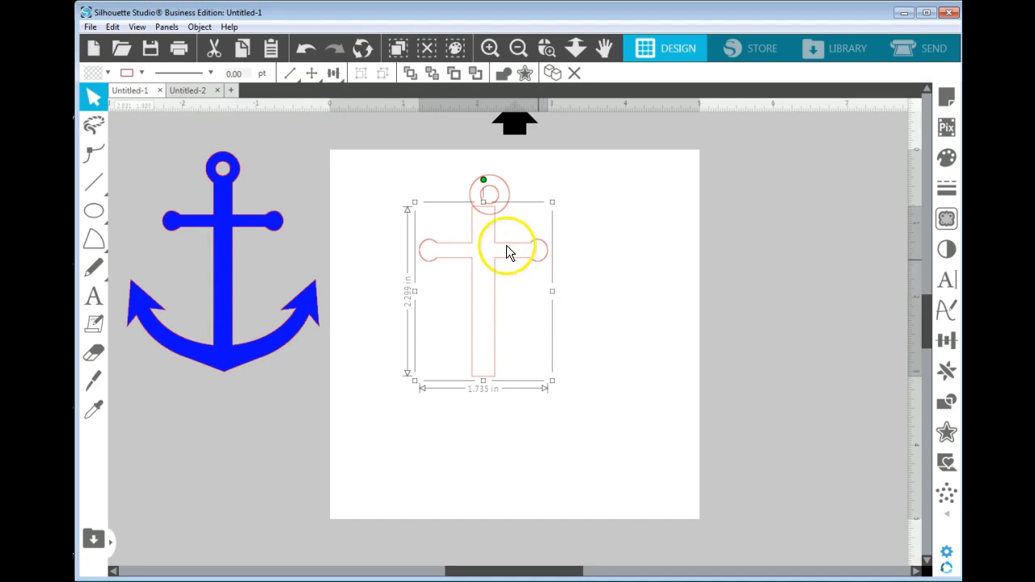
- Align the ring and the narrowed cross on their horizontal centers and weld them into one shape
left_click_drag(383, 177, 558, 366)
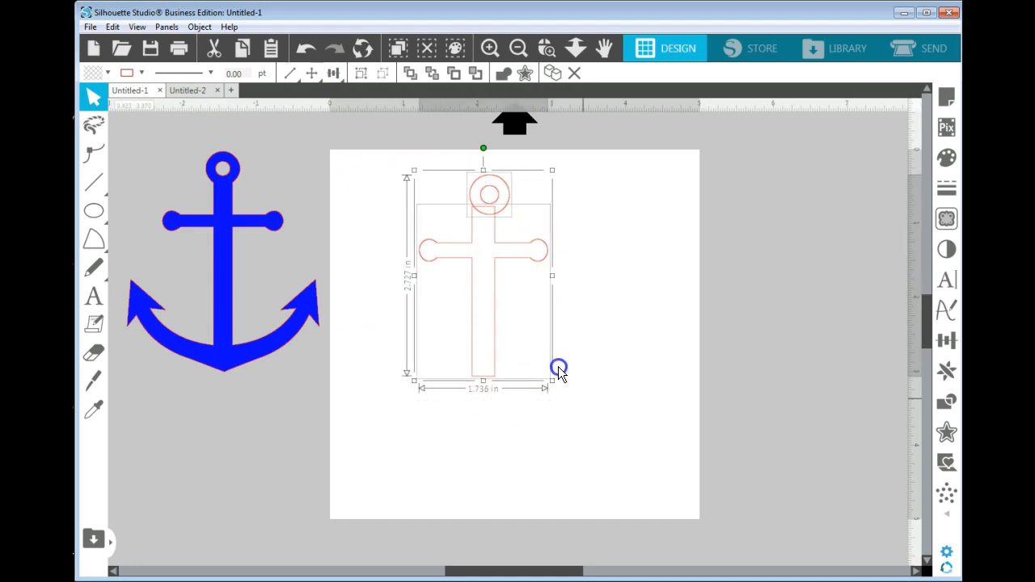
left_click(333, 74)
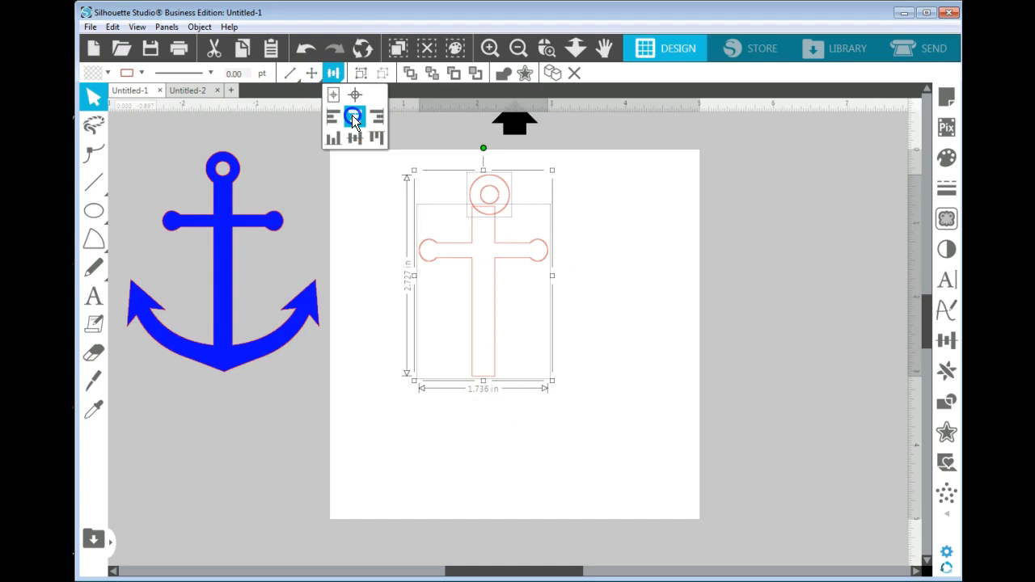
left_click(352, 116)
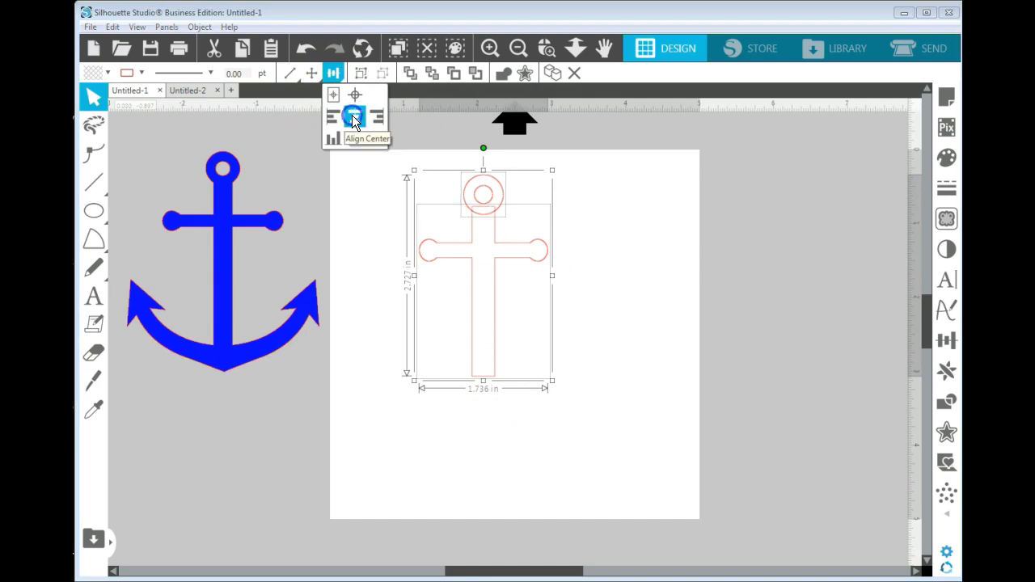
left_click(502, 77)
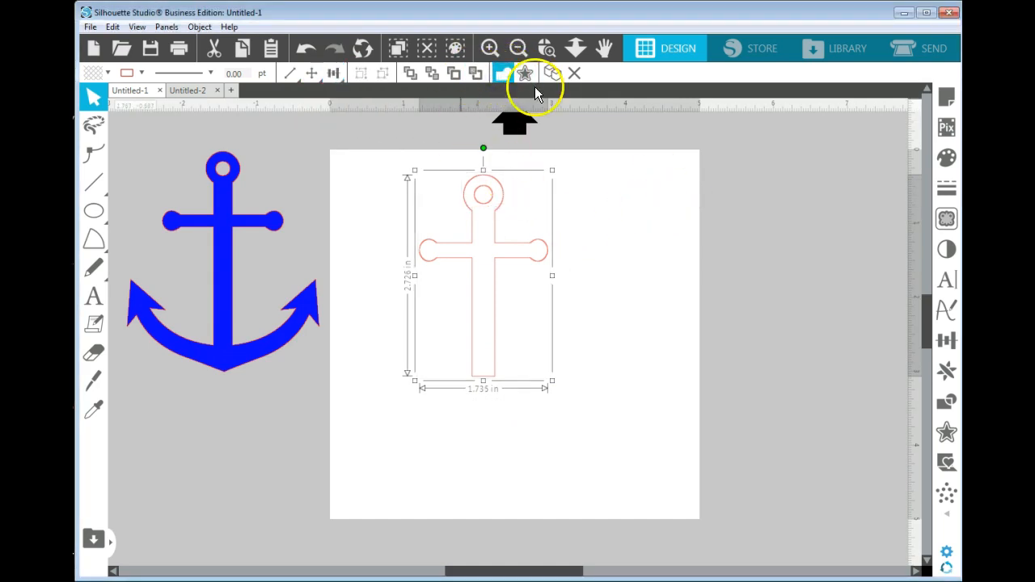
left_click(639, 289)
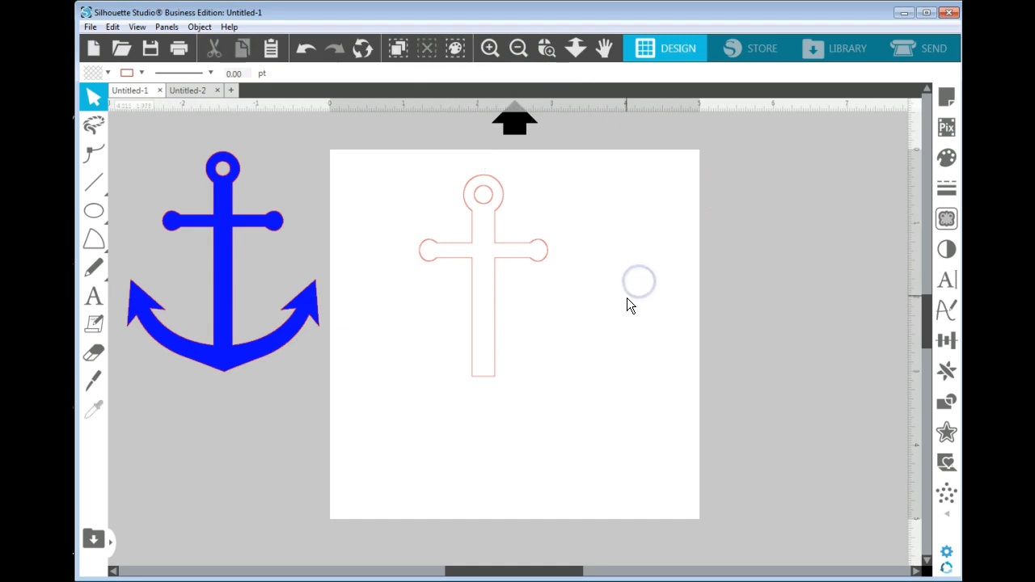
- Move the welded anchor shaft to the page's upper right to free space for the curved arms
left_click_drag(495, 291, 462, 287)
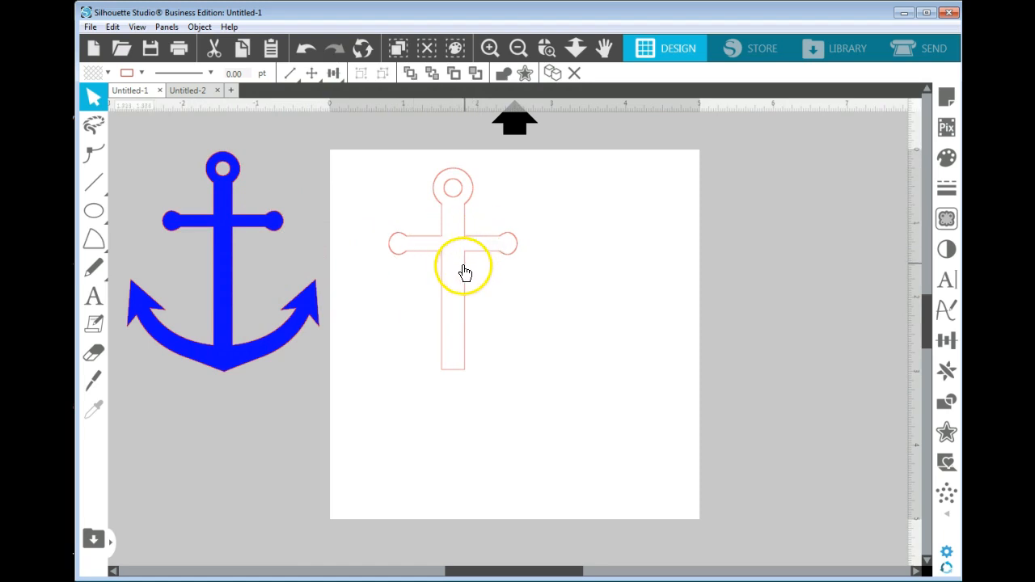
left_click(466, 284)
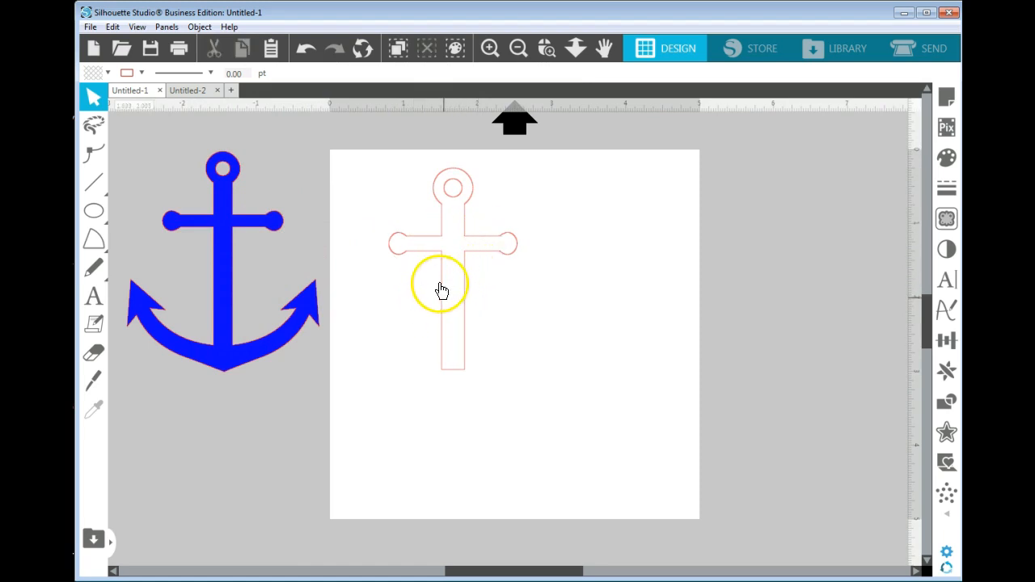
left_click_drag(466, 280, 638, 236)
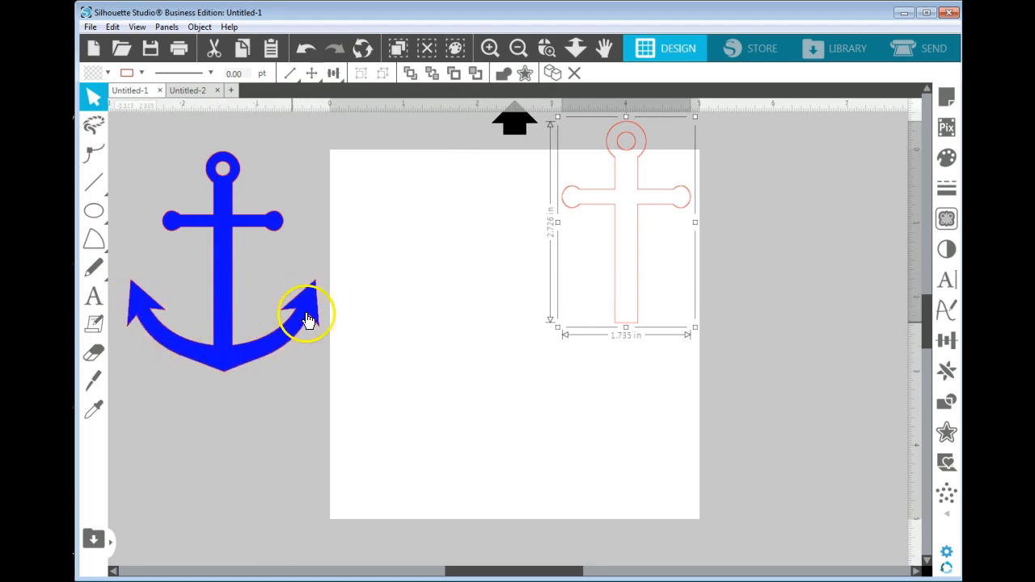
- Draw a horizontal ellipse about 2.48 in by 1.31 in on the lower page and move the shaft past the page's right edge
left_click(95, 232)
mouse_move(96, 215)
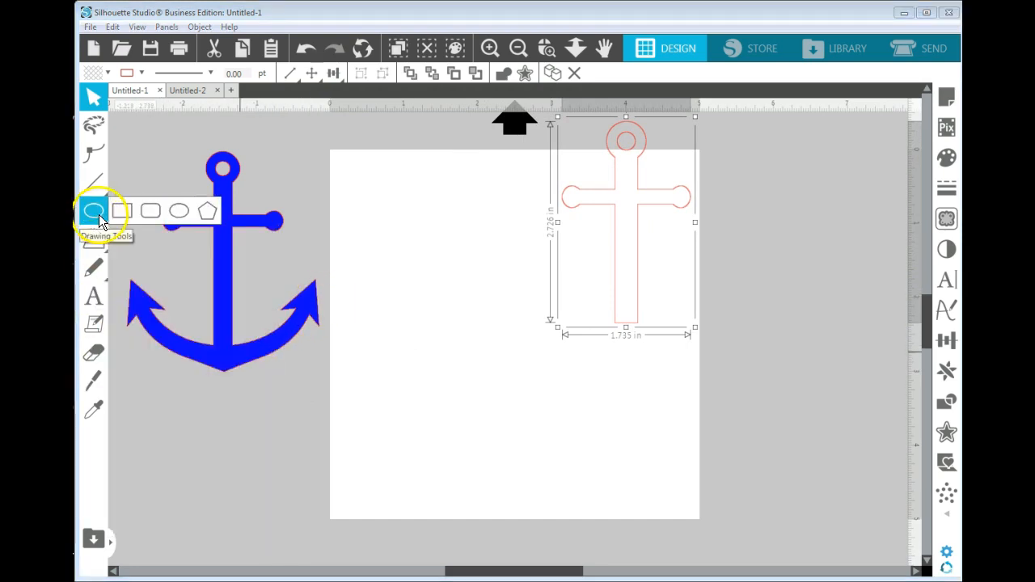
left_click(189, 223)
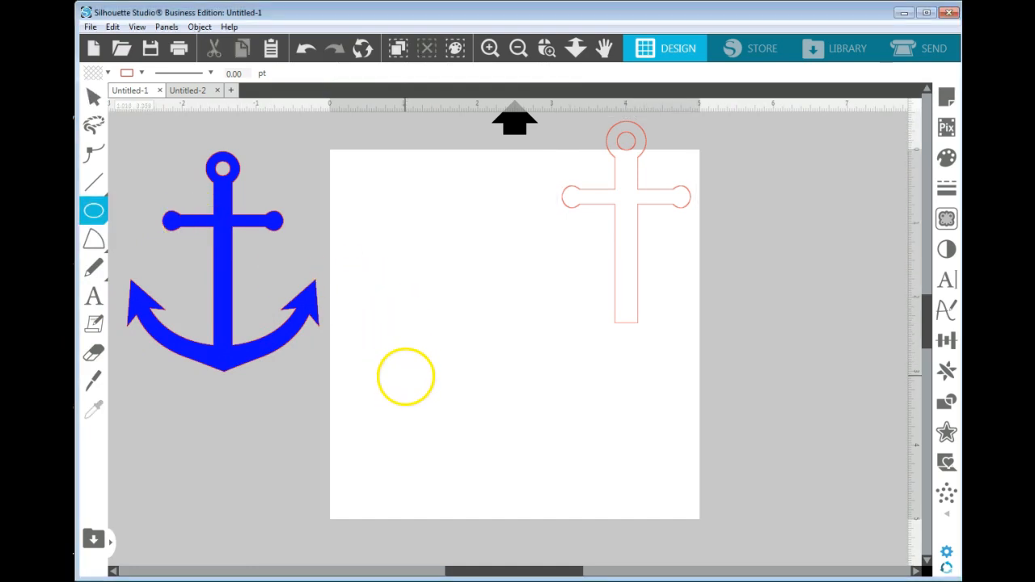
left_click_drag(403, 374, 587, 476)
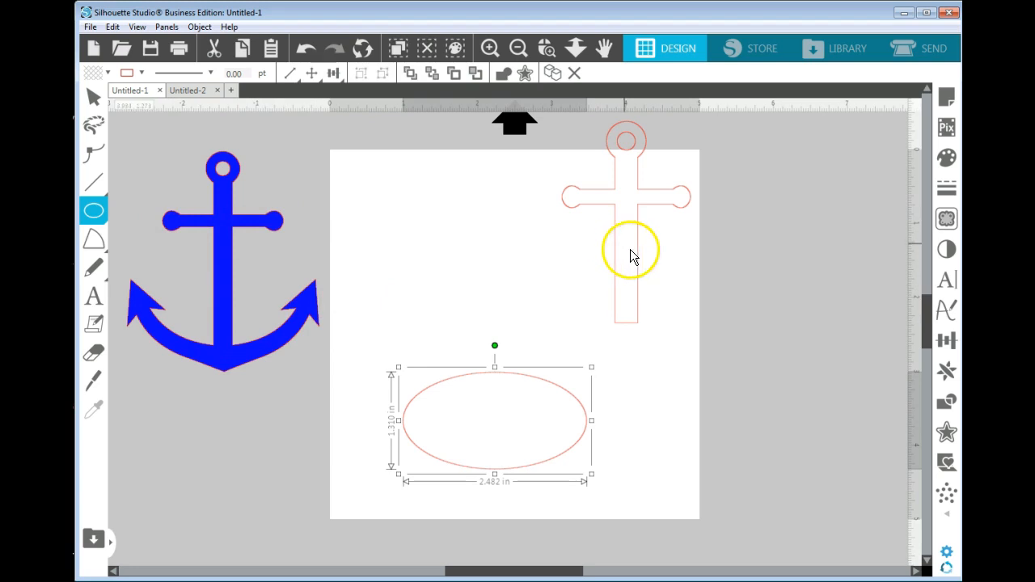
left_click_drag(642, 265, 513, 367)
left_click_drag(594, 326, 733, 280)
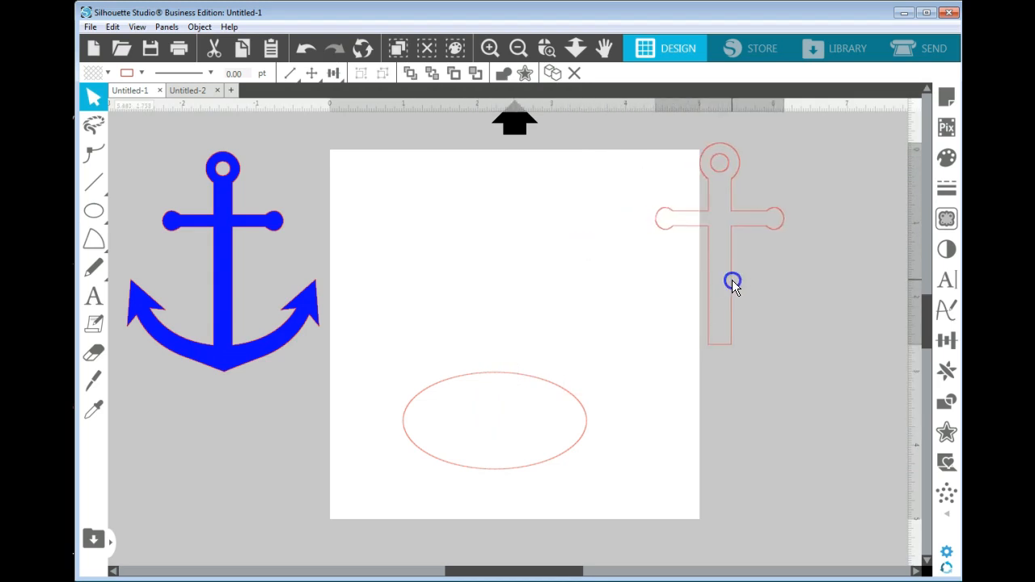
- Create an outward offset of the ellipse at a distance of 0.205 in with rounded corners
left_click(580, 405)
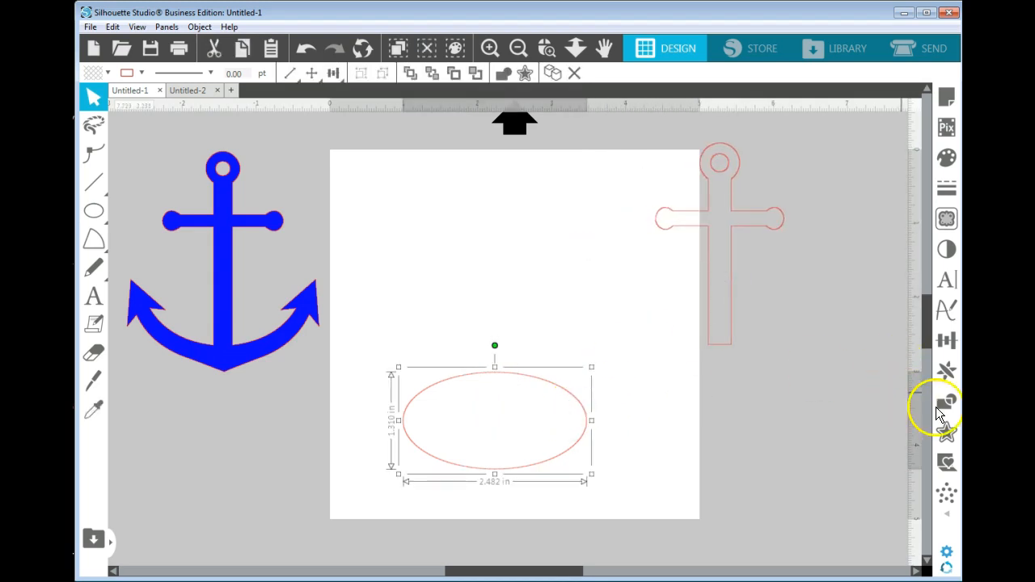
left_click(946, 435)
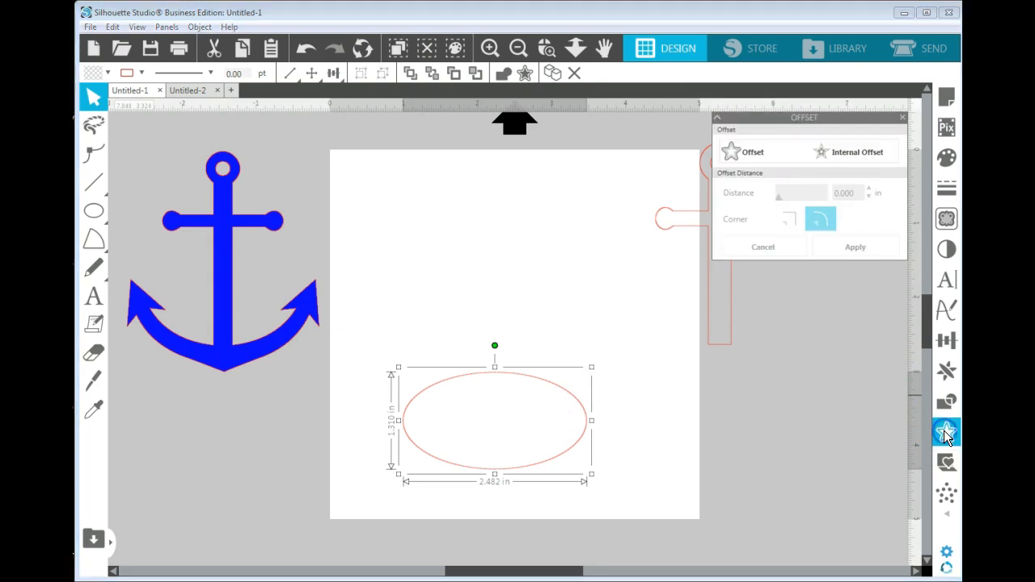
left_click(779, 161)
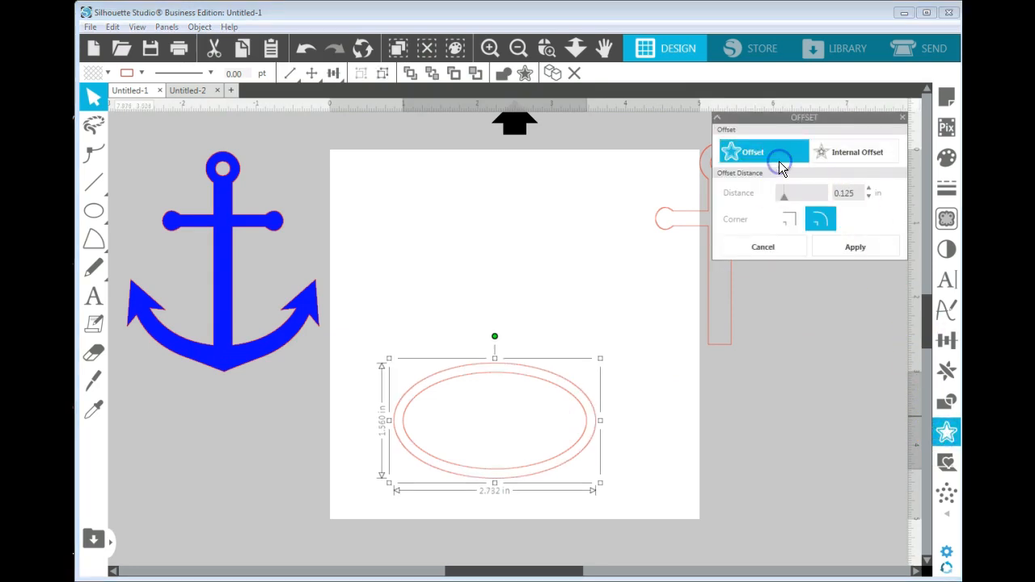
left_click(871, 191)
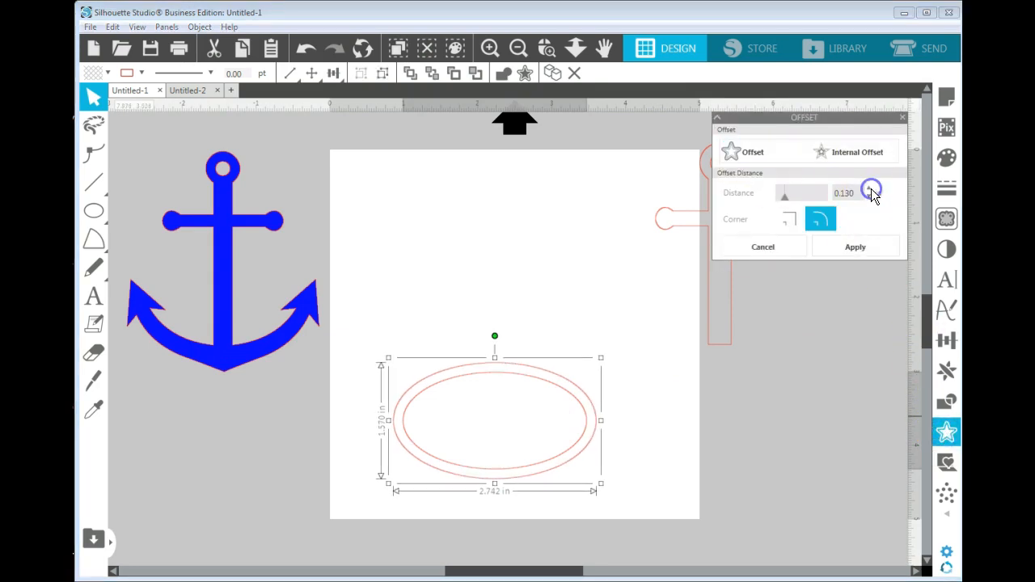
left_click(871, 188)
left_click(872, 188)
left_click(872, 188)
left_click(871, 188)
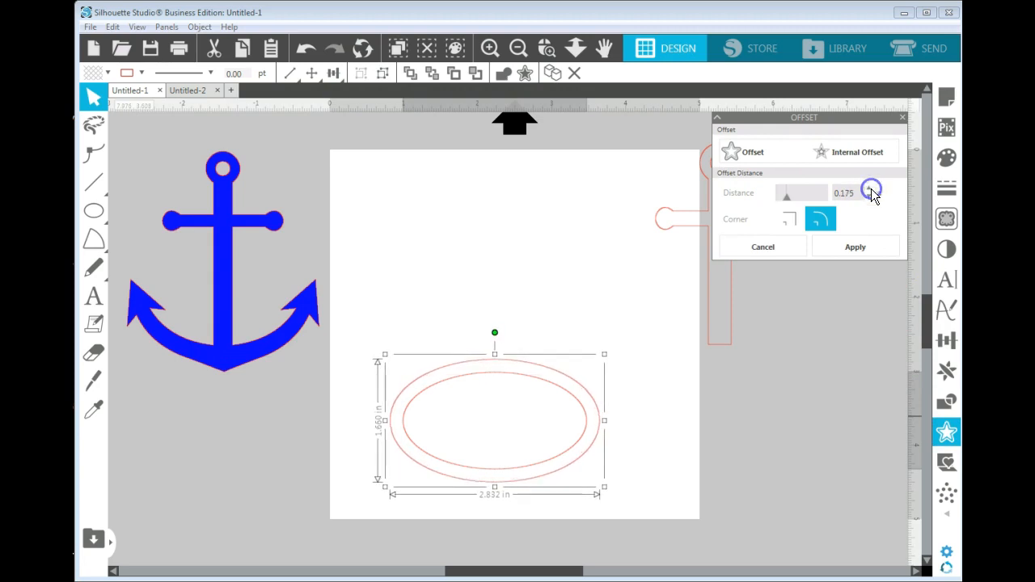
left_click(871, 188)
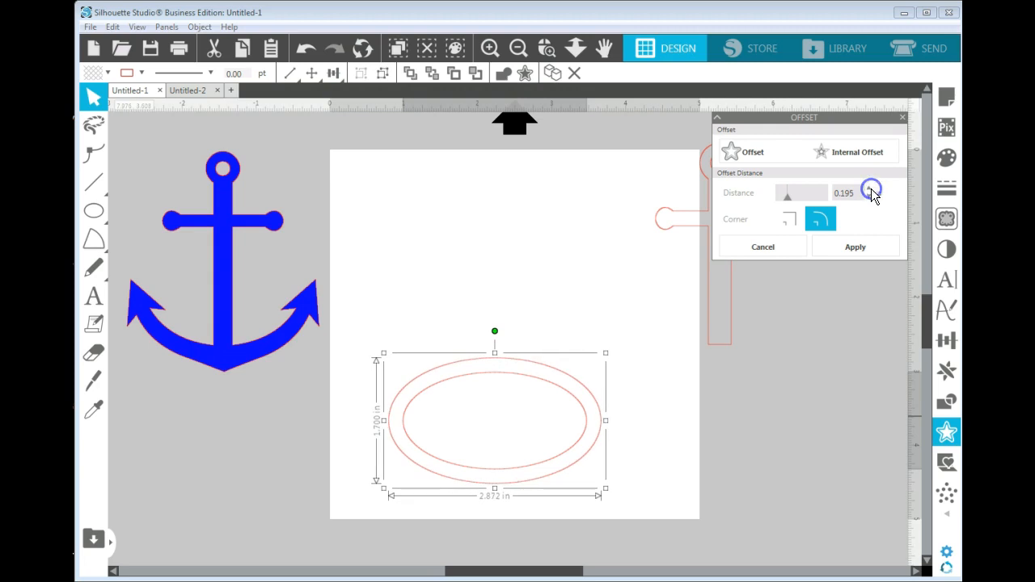
left_click(871, 188)
left_click(872, 189)
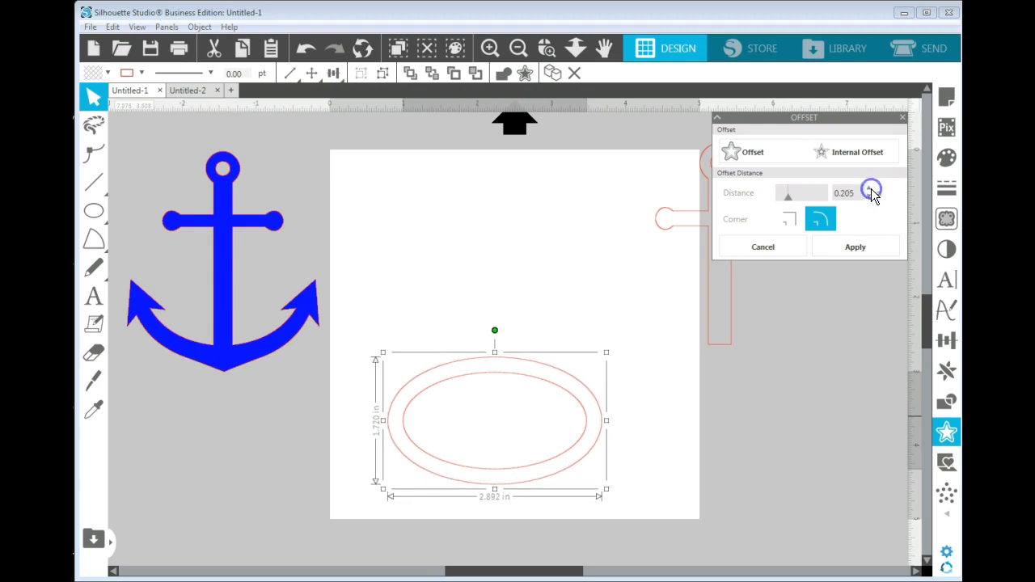
left_click(854, 263)
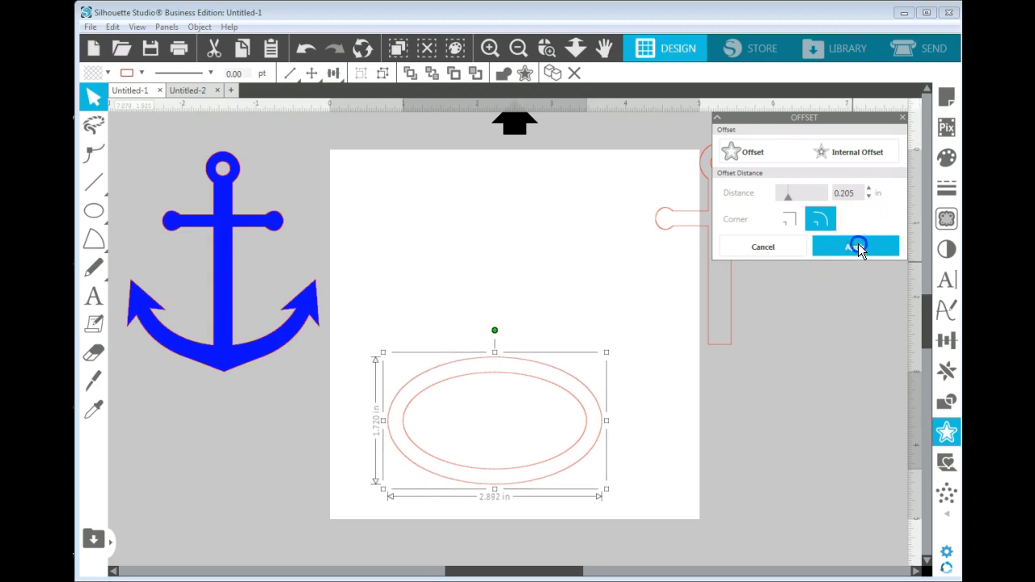
left_click(858, 244)
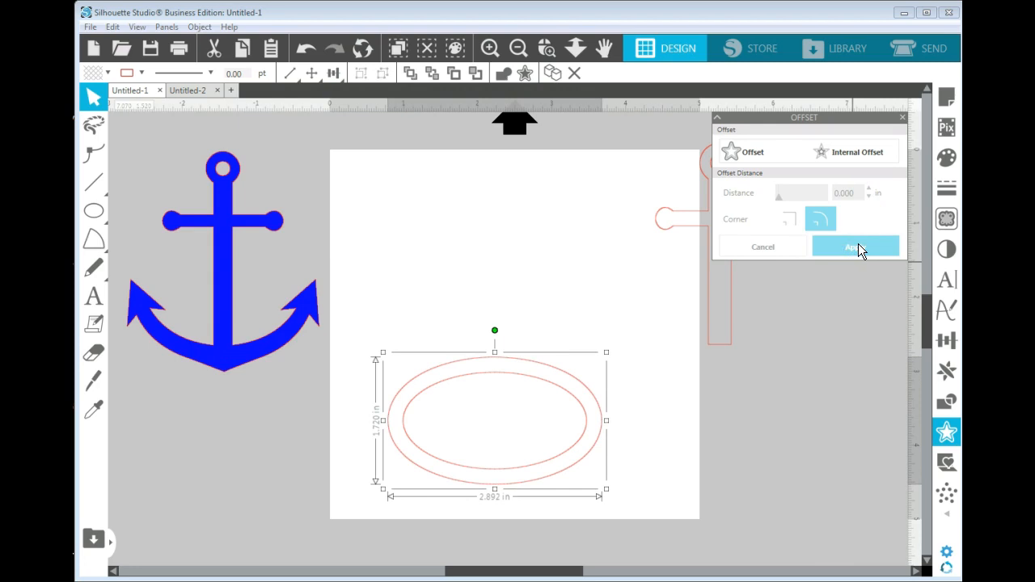
left_click(903, 118)
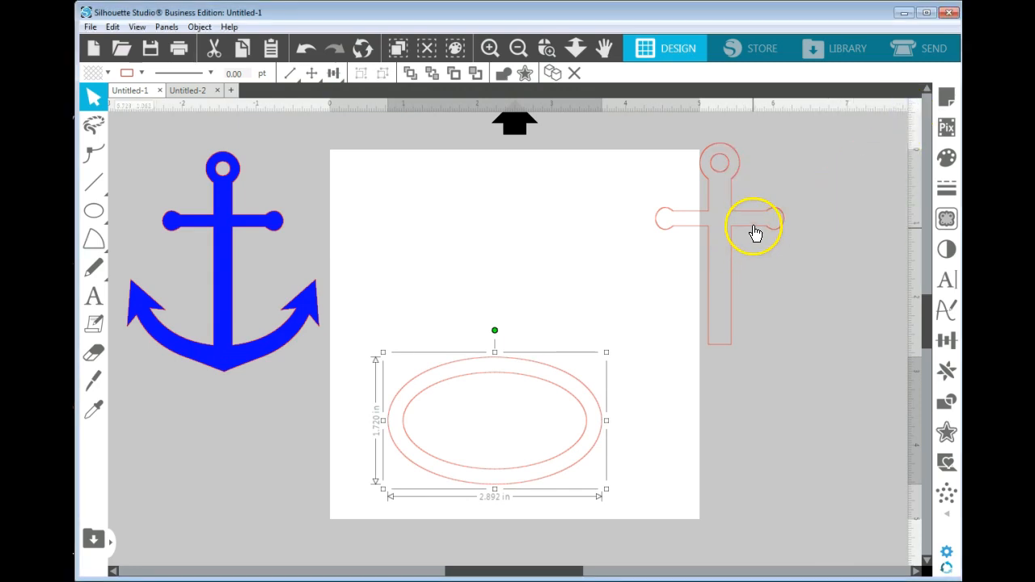
- Shift the shaft slightly farther from the ellipses and fill both ellipses with black
left_click_drag(752, 224, 772, 223)
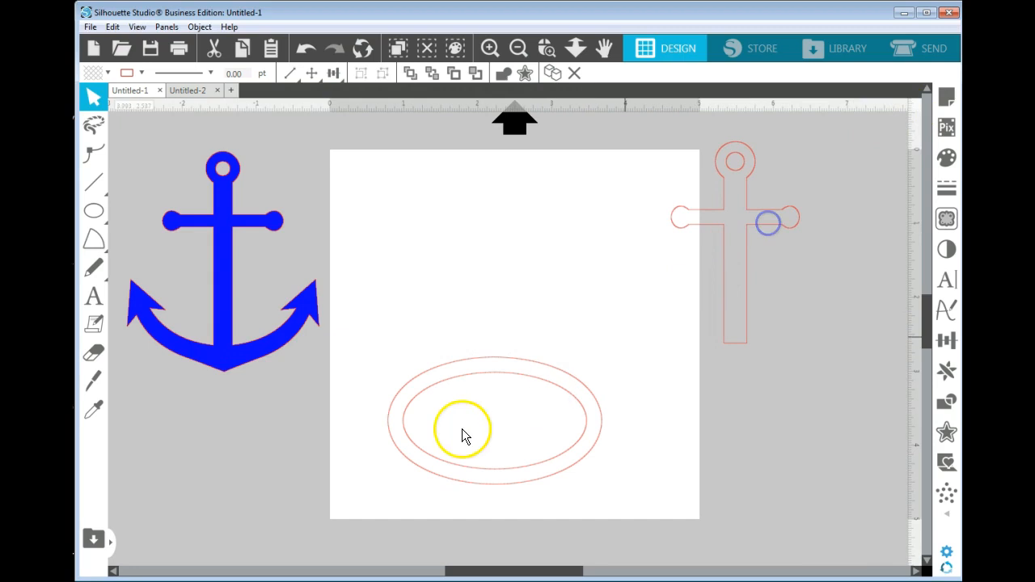
left_click(480, 470)
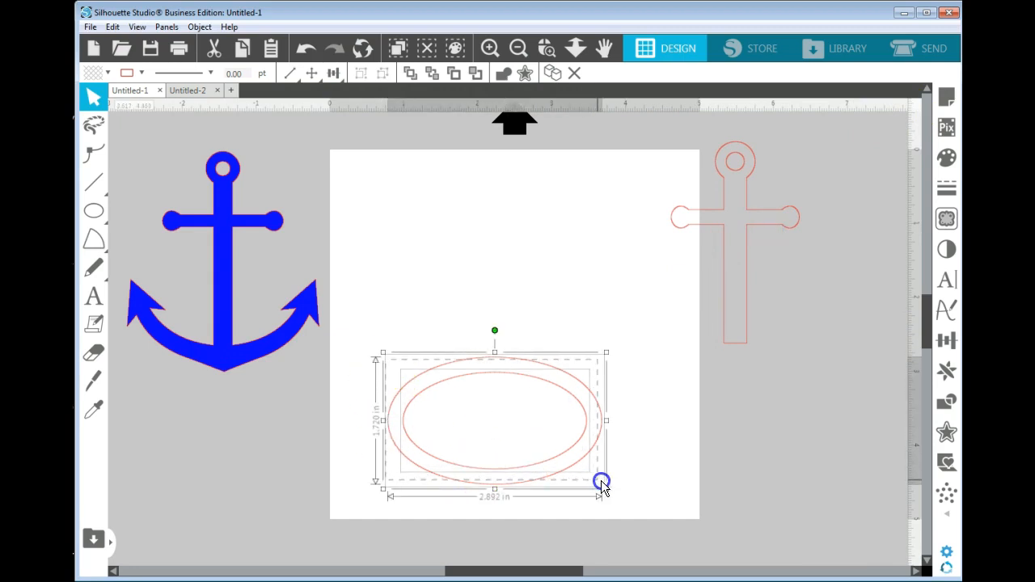
left_click(110, 72)
left_click(175, 101)
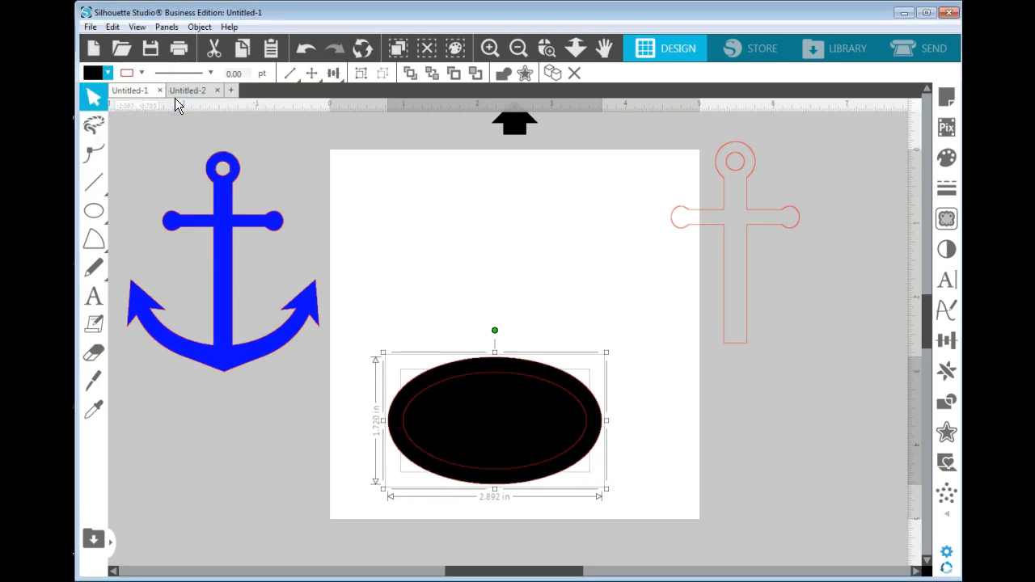
- Combine the two ellipses into a compound path and reset its fill to transparent
right_click(496, 371)
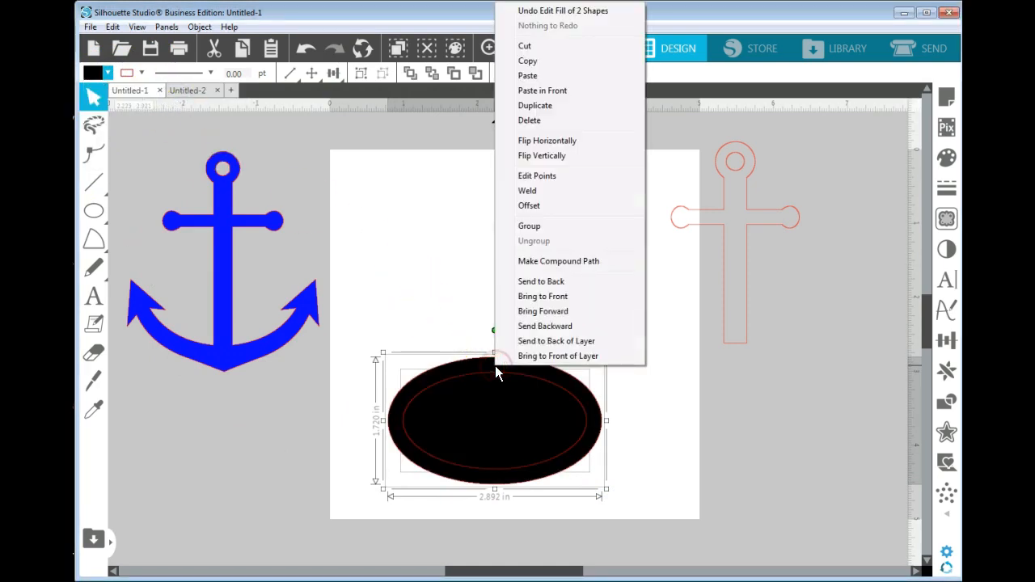
left_click(586, 261)
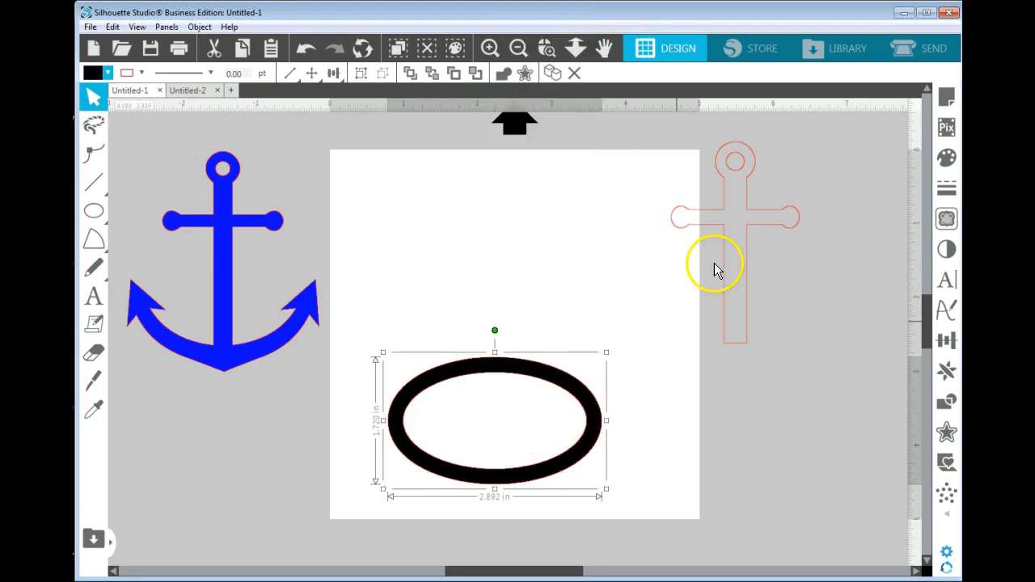
left_click(108, 73)
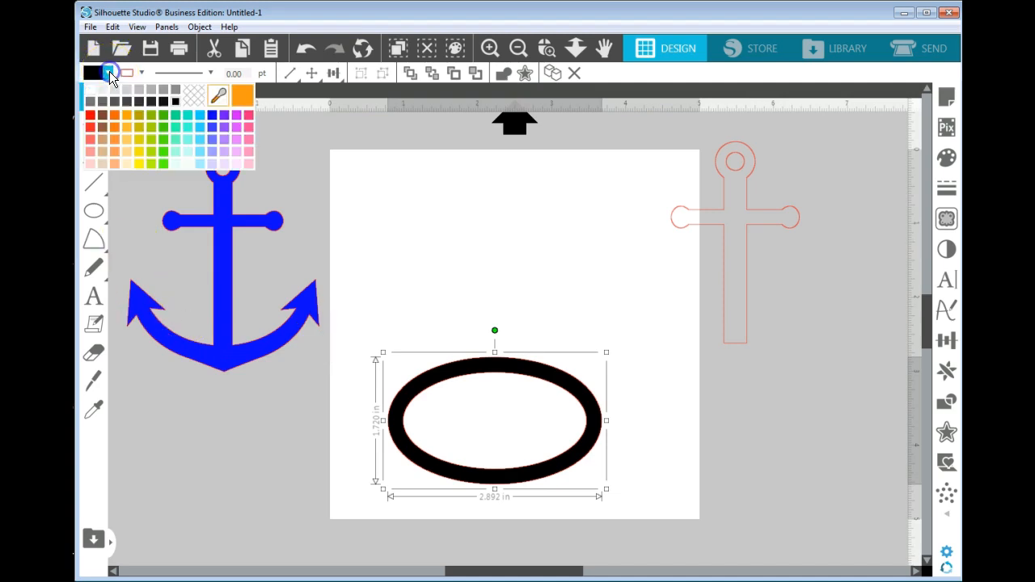
left_click(186, 93)
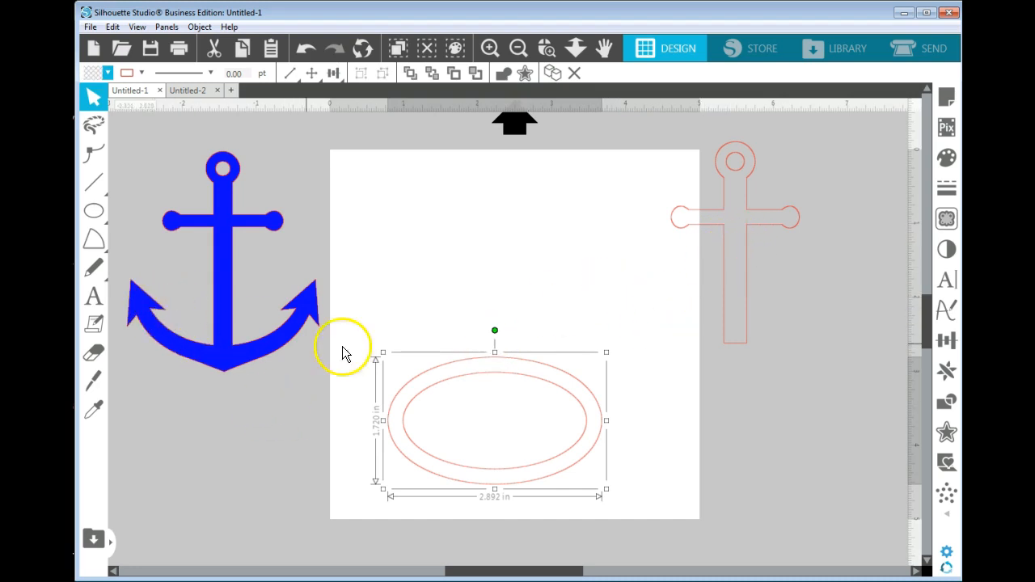
- Move the shaft farther from the ring and draw a straight solid knife line about 3.46 in across the ring with Auto Apply off
left_click_drag(747, 268, 791, 266)
left_click(94, 381)
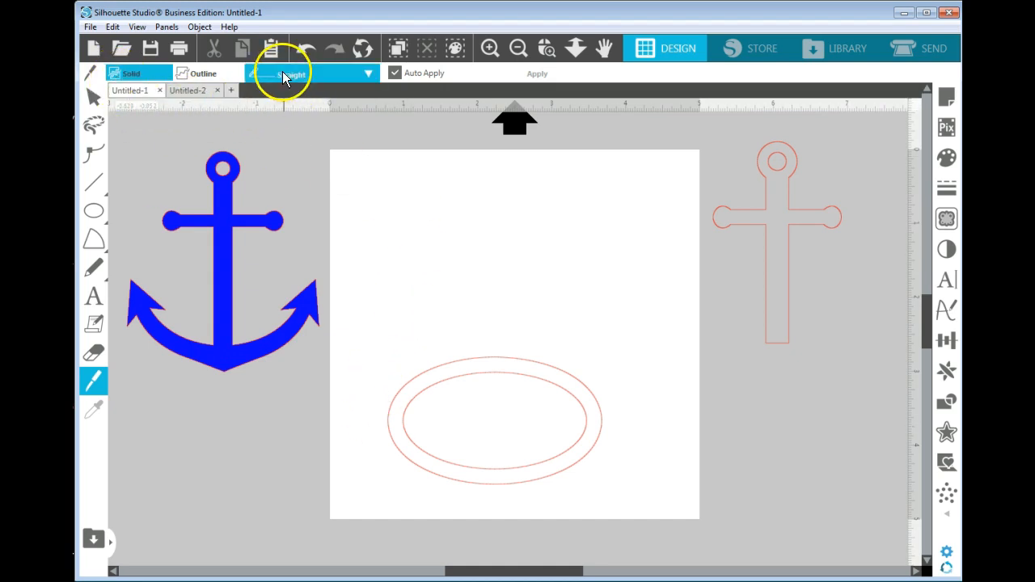
left_click(395, 73)
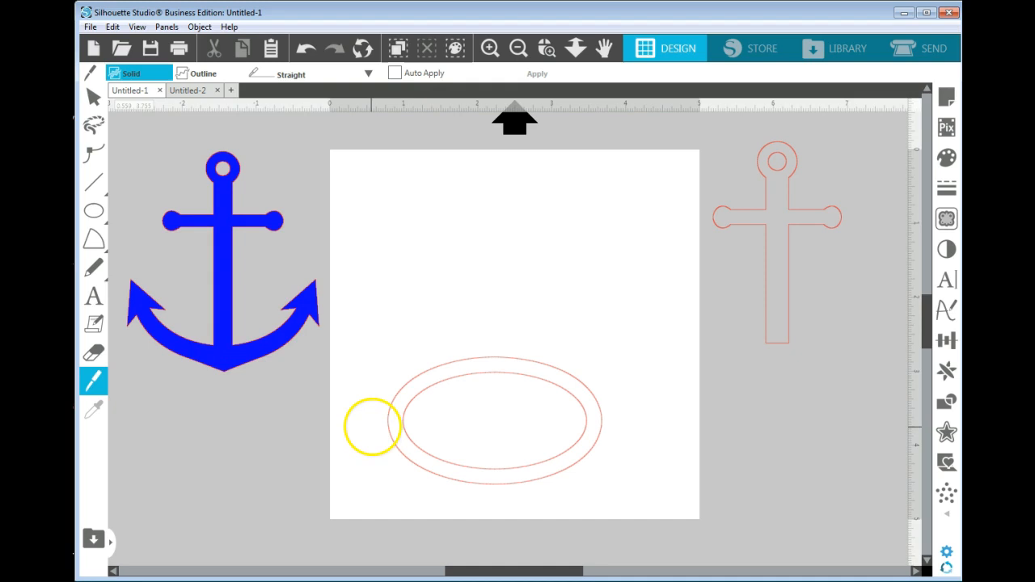
left_click(376, 428)
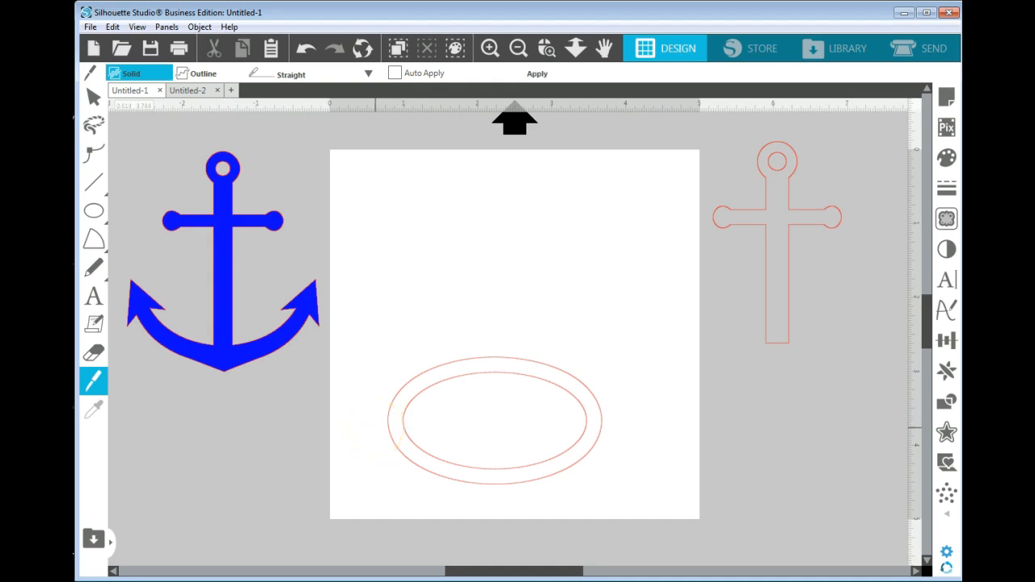
mouse_move(365, 436)
left_mouse_down()
mouse_move(513, 416)
mouse_move(584, 423)
left_mouse_up()
left_click_drag(374, 434, 631, 407)
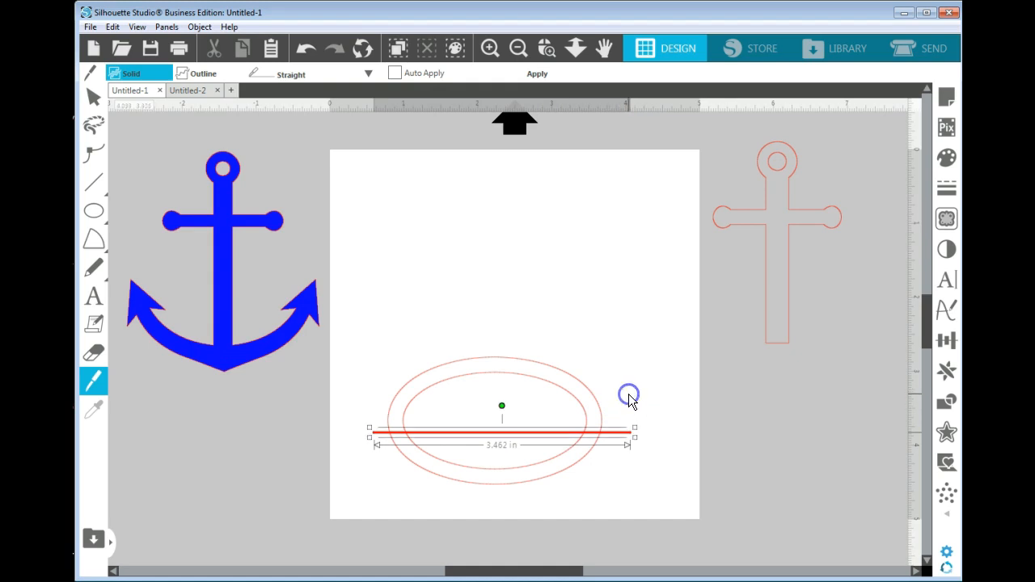
- Nudge the knife line slightly upward toward the ring's middle and apply the cut
key("v")
key("Up")
key("Up")
key("Up")
key("Up")
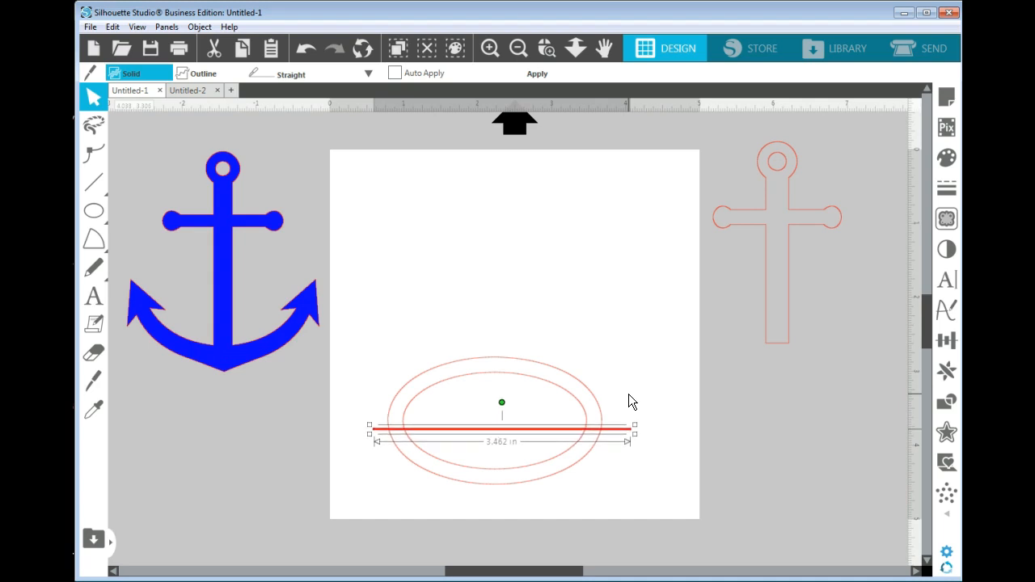
key("Up")
key("Up")
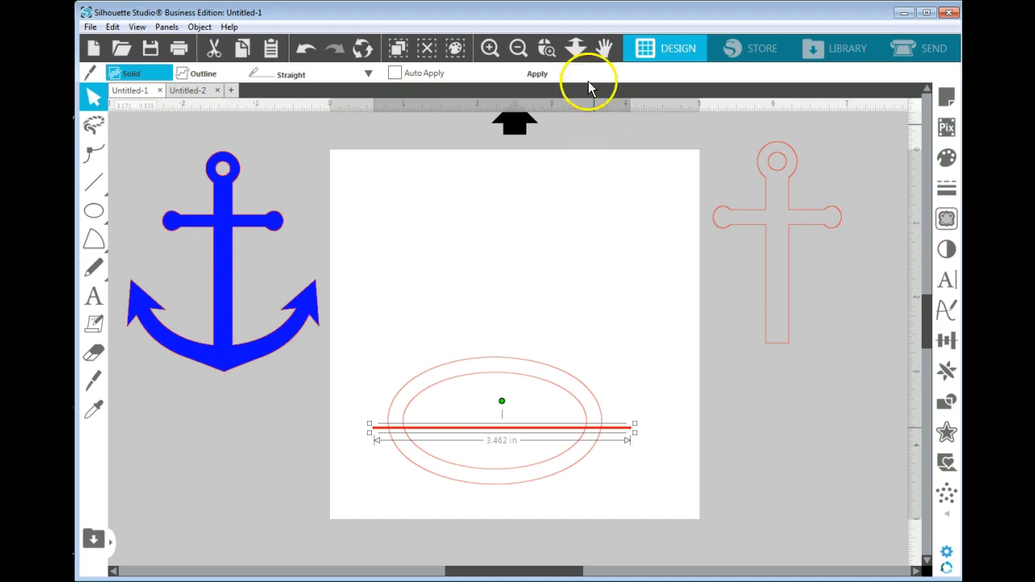
left_click(540, 75)
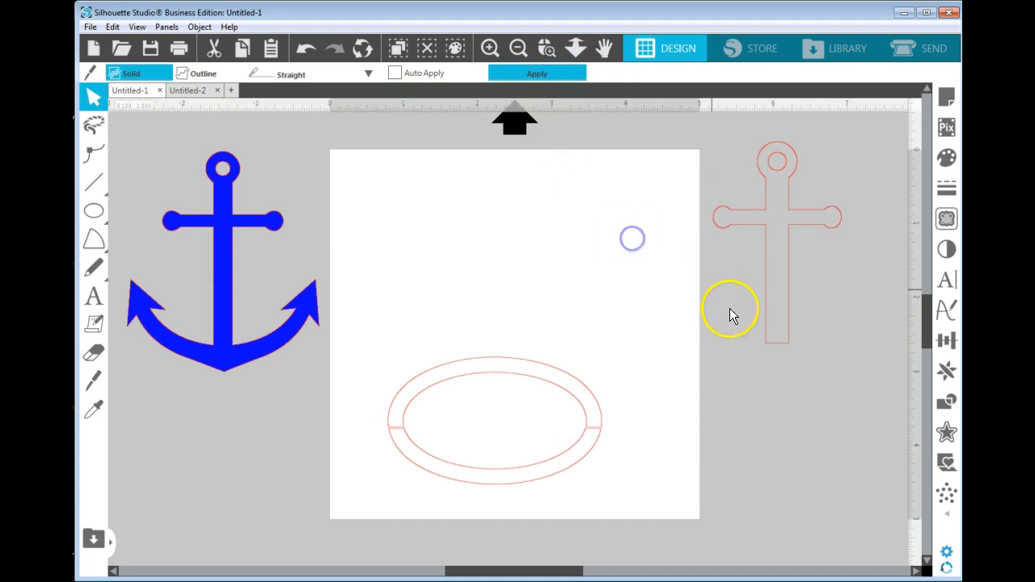
- Move the ring's upper half below the blue anchor and overlap the shaft's lower end with the repositioned lower half
left_click_drag(546, 370, 262, 418)
left_click_drag(469, 472, 512, 366)
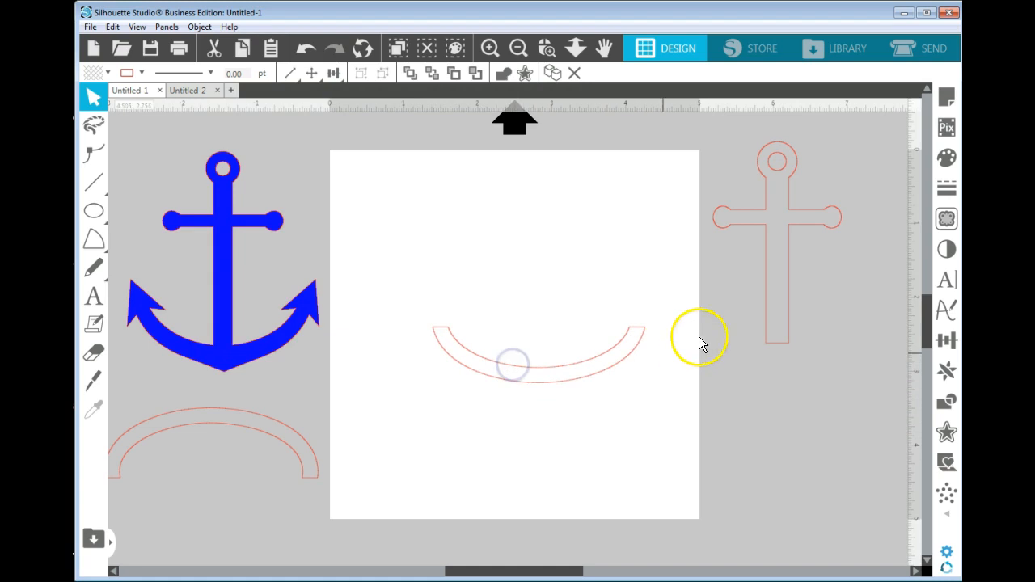
left_click_drag(789, 276, 552, 304)
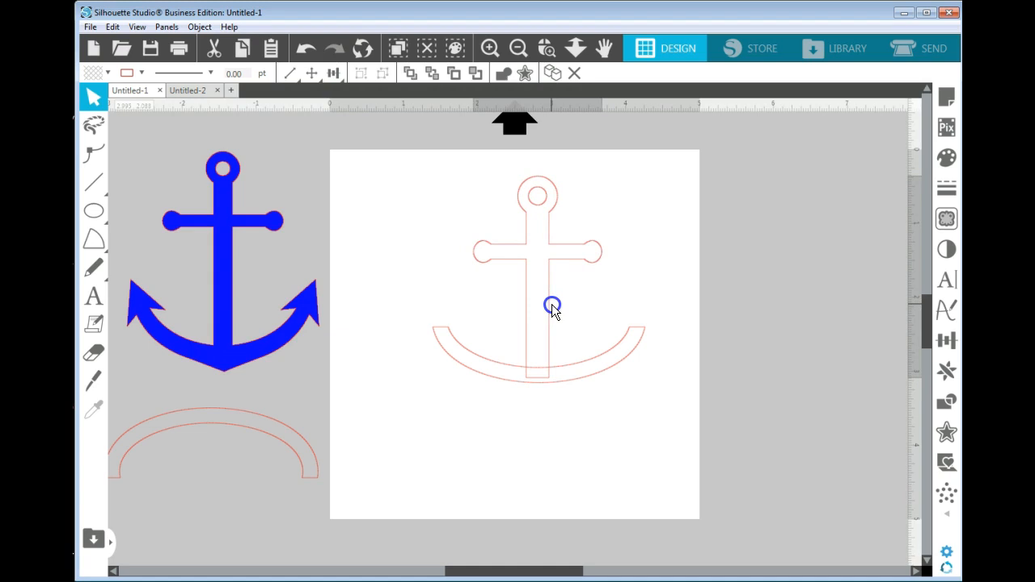
- Resize the curved arms to about 2.531 in wide by 0.864 in high
left_click(639, 330)
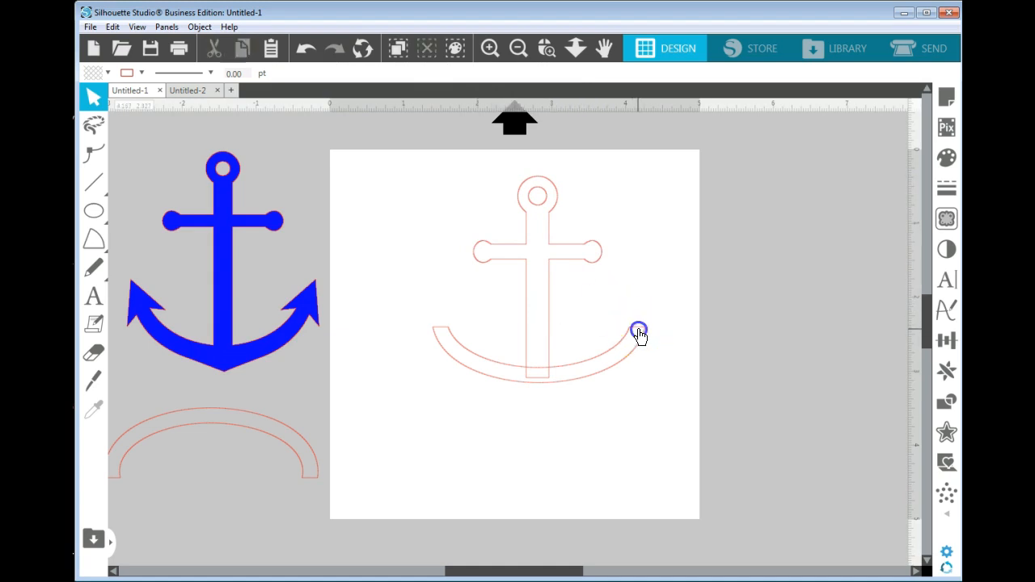
left_click_drag(538, 389, 535, 397)
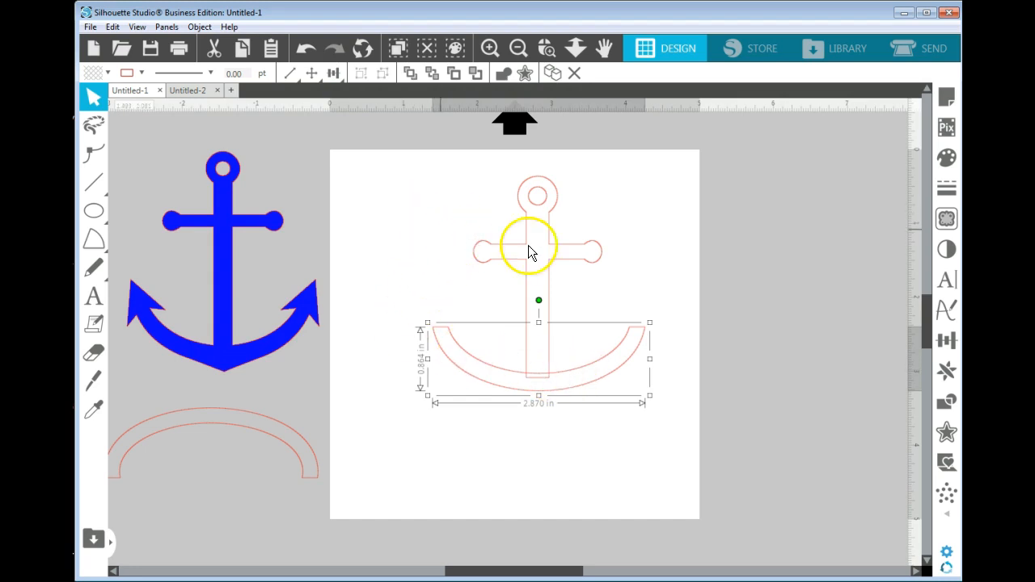
left_click_drag(650, 358, 627, 371)
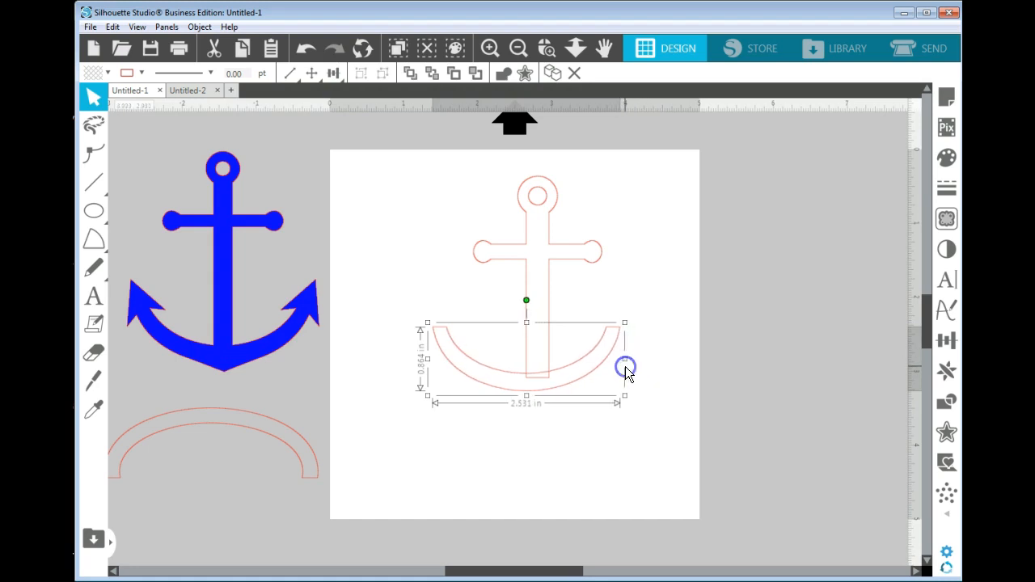
- Align the shaft and curved arms on their vertical centers and weld them into one shape
left_click_drag(396, 162, 507, 418)
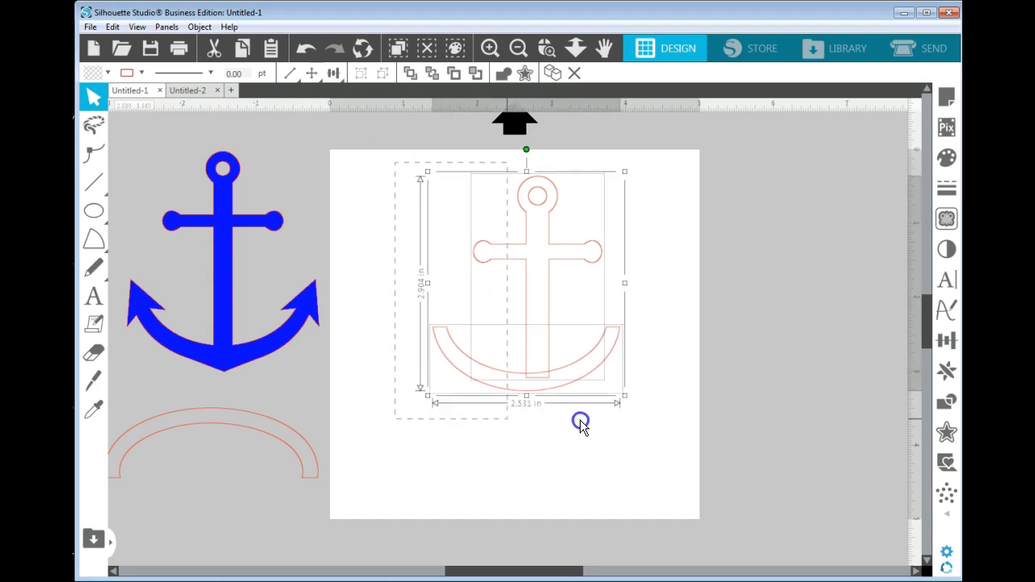
left_click(335, 73)
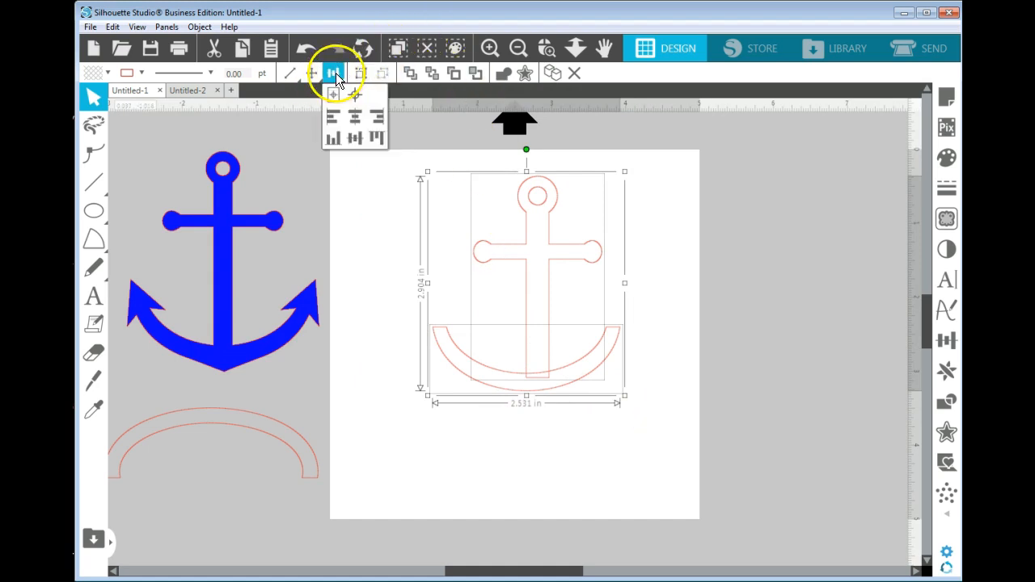
left_click(357, 118)
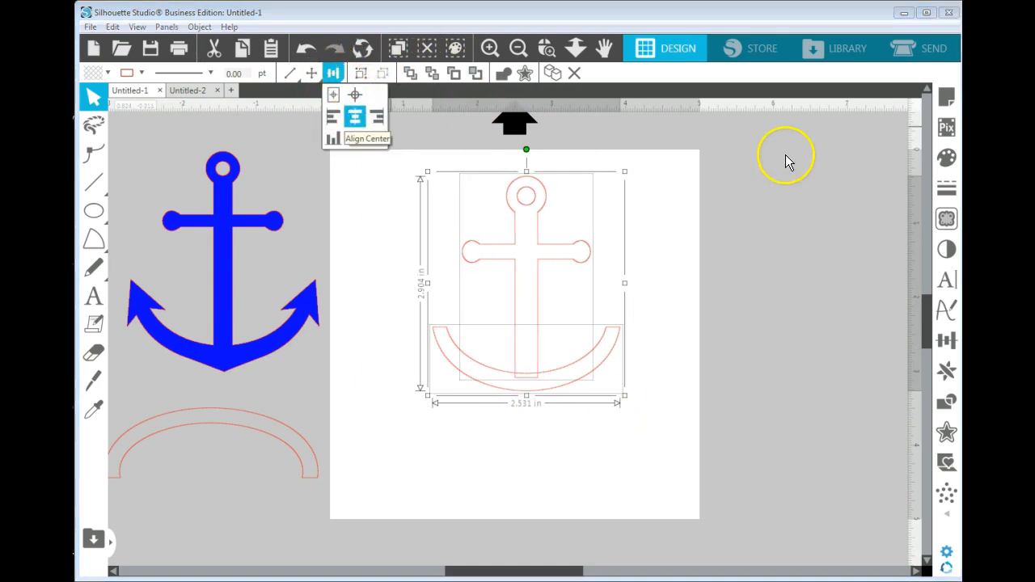
left_click(505, 74)
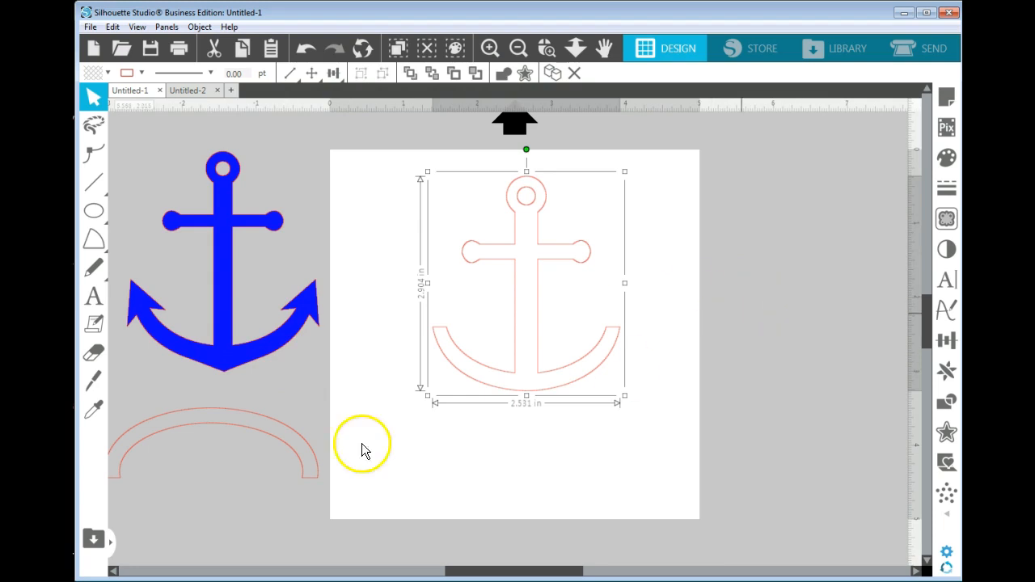
left_click(727, 330)
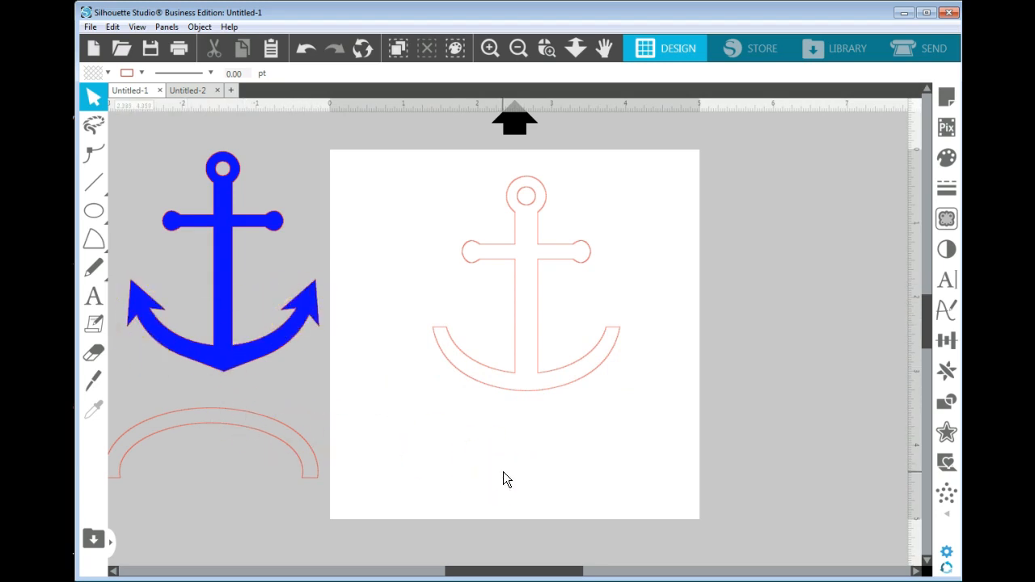
- Delete the leftover upper arc and draw a square about 0.554 in per side below the anchor's arms
left_click(299, 438)
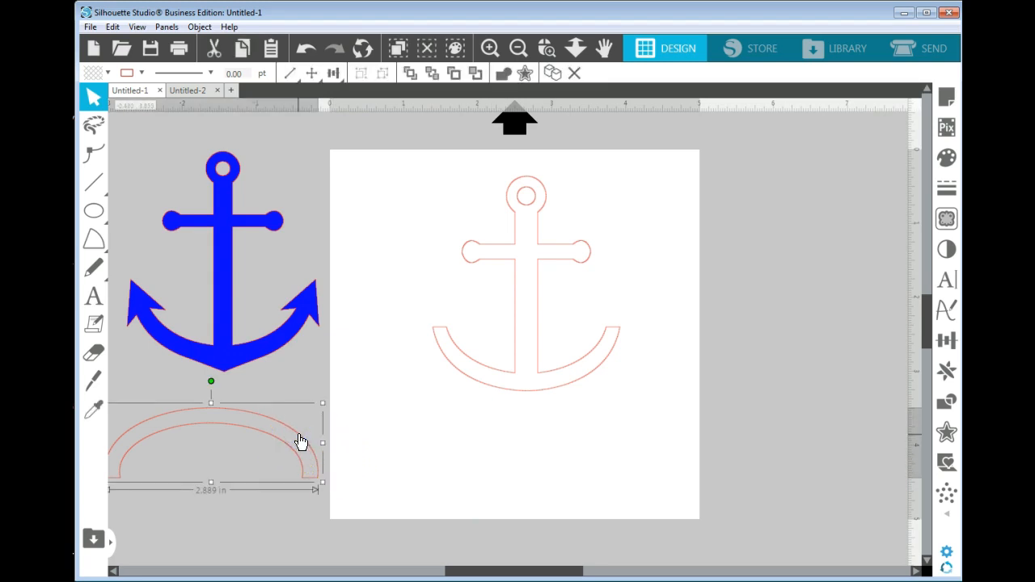
key("Delete")
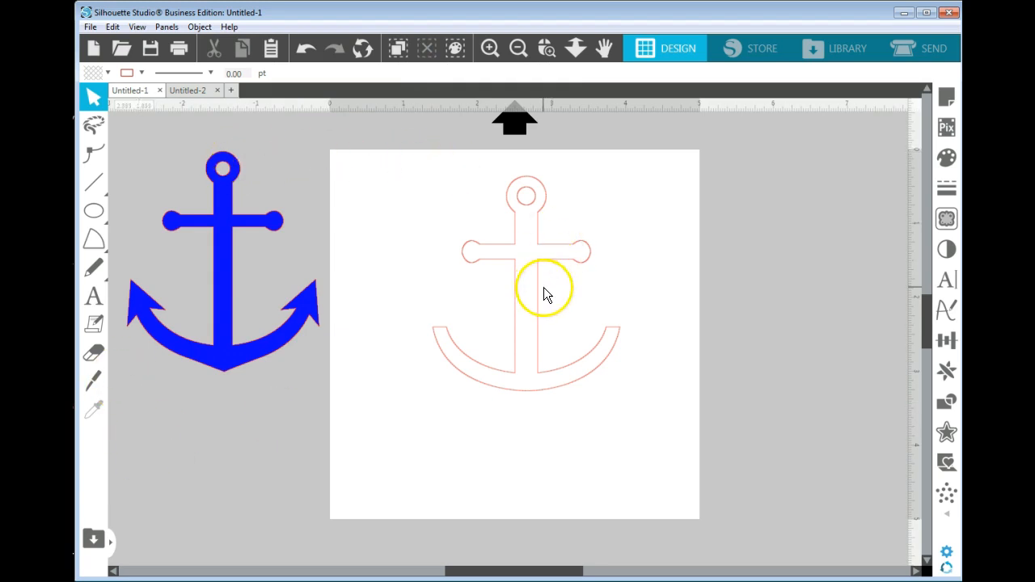
mouse_move(96, 212)
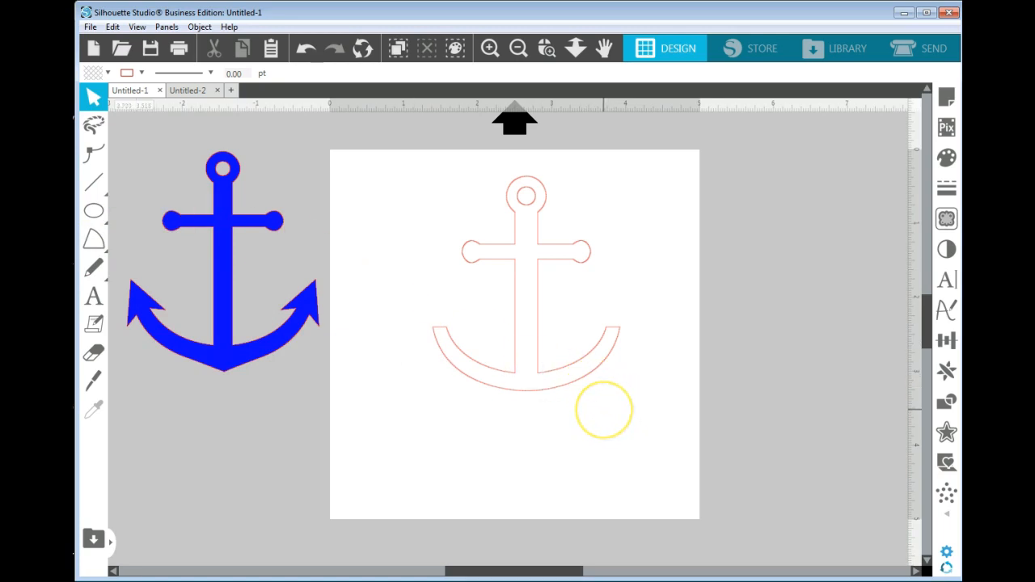
key("r")
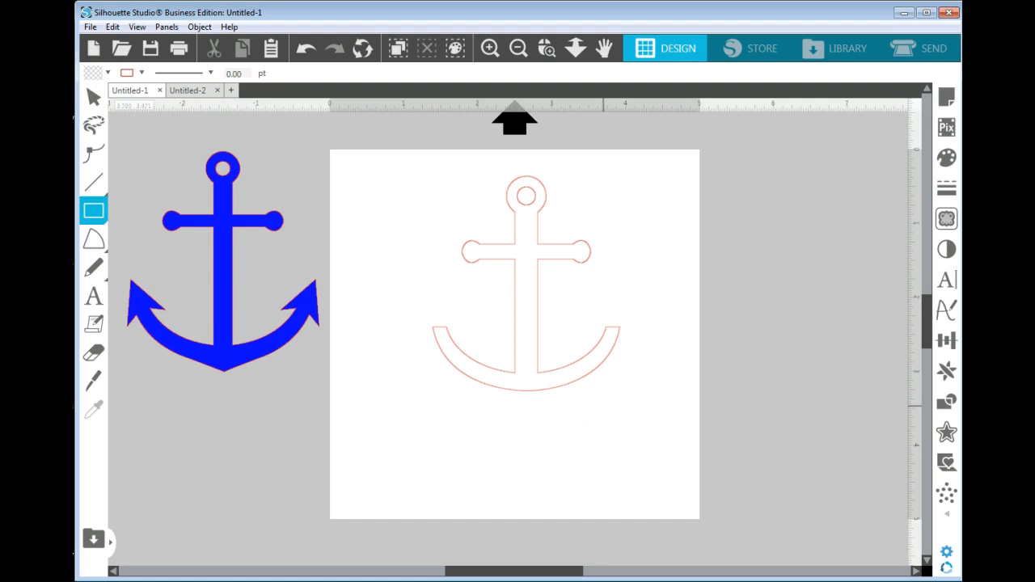
left_click_drag(604, 406, 642, 454)
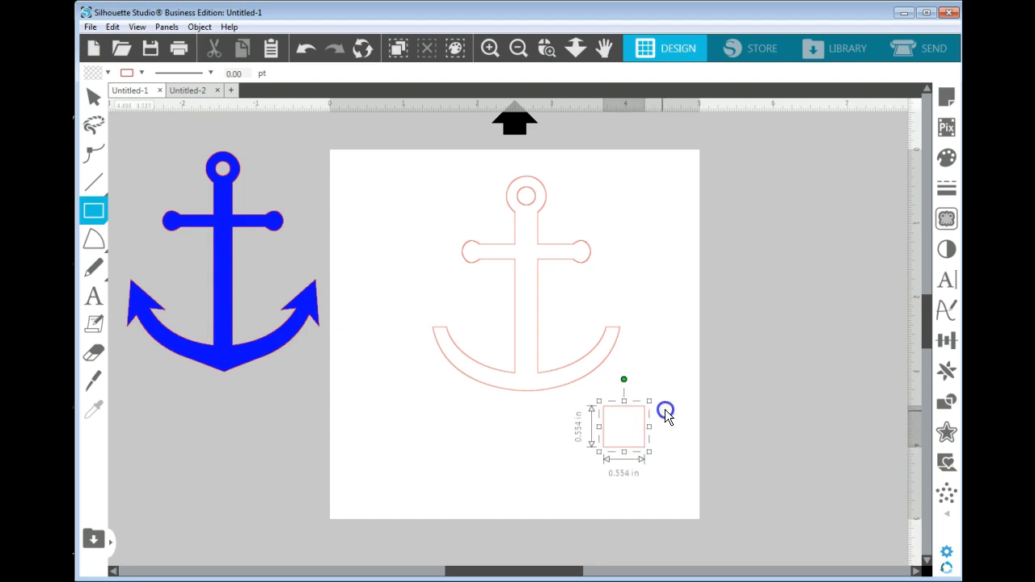
left_click(665, 409)
left_click(686, 384)
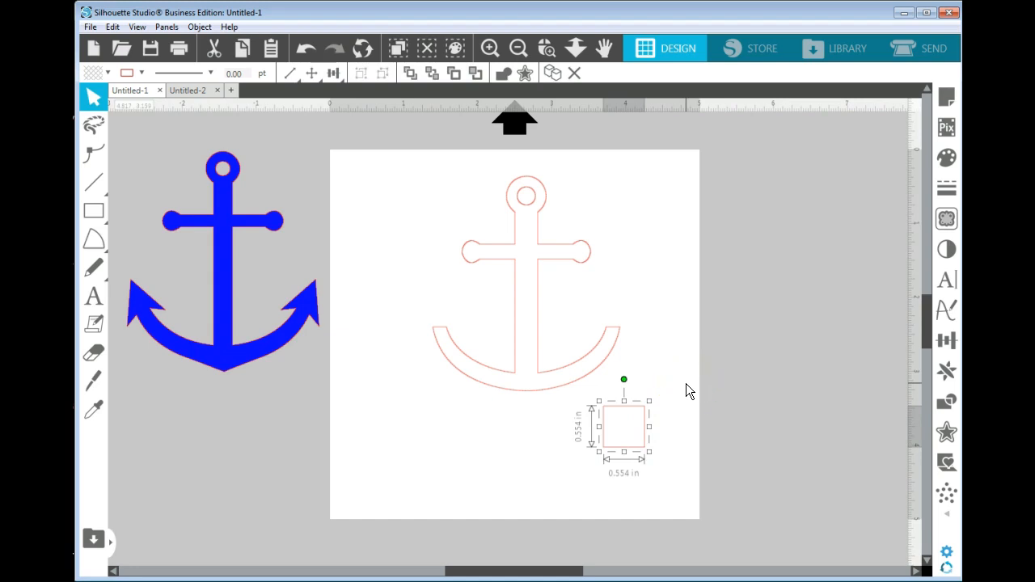
- Move the anchor toward the page's left edge and place the square in the open space beside its crossbar
left_click(641, 406)
left_click_drag(641, 408, 671, 229)
left_click_drag(558, 265, 474, 272)
left_click(639, 279)
left_click_drag(640, 270, 586, 270)
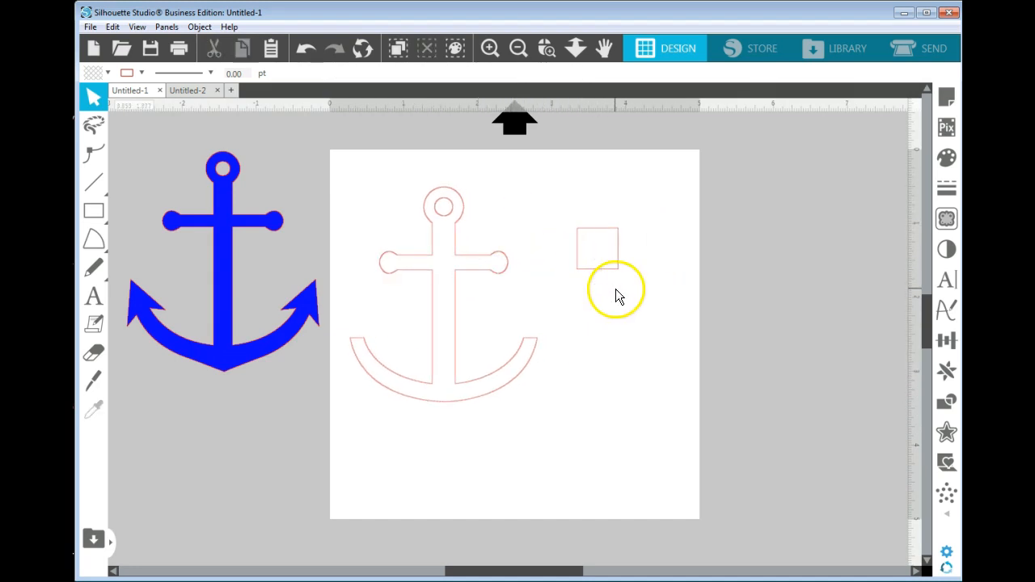
- Edit the square's points into a triangle by adding a midpoint on its top edge and deleting both top corners
left_click(607, 270)
left_click(608, 271)
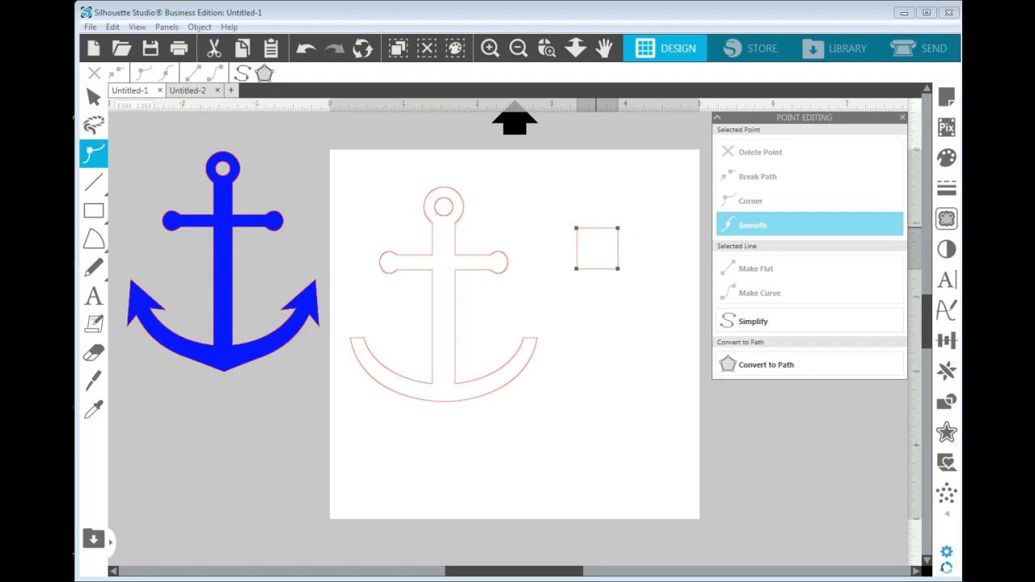
left_click(577, 229)
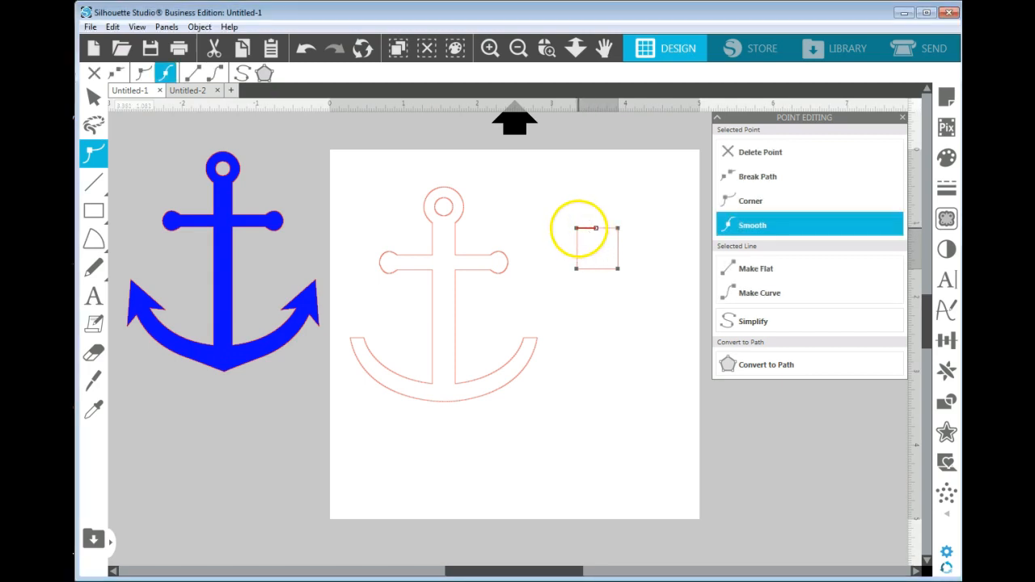
left_click(578, 230)
left_click(748, 157)
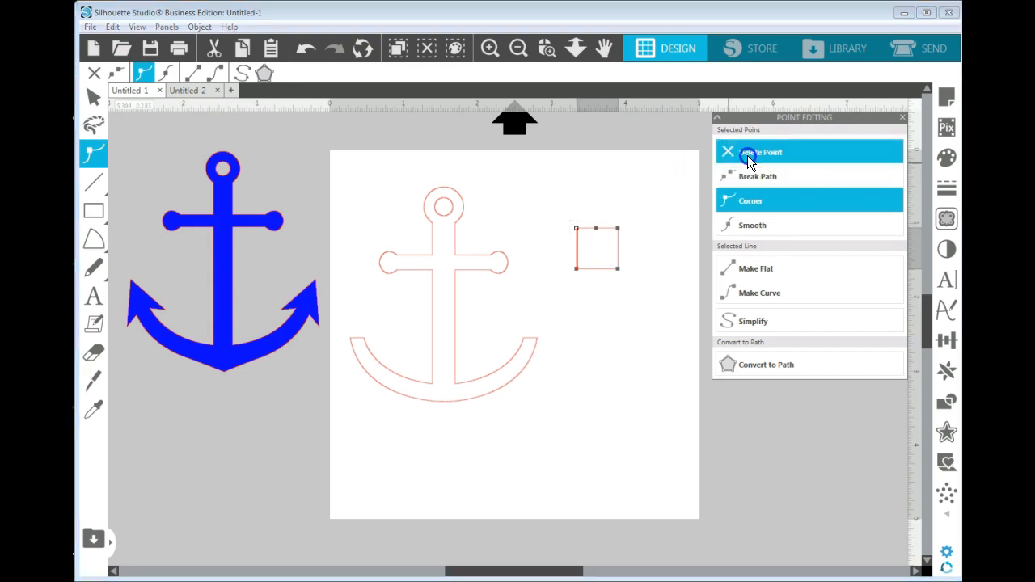
left_click(617, 229)
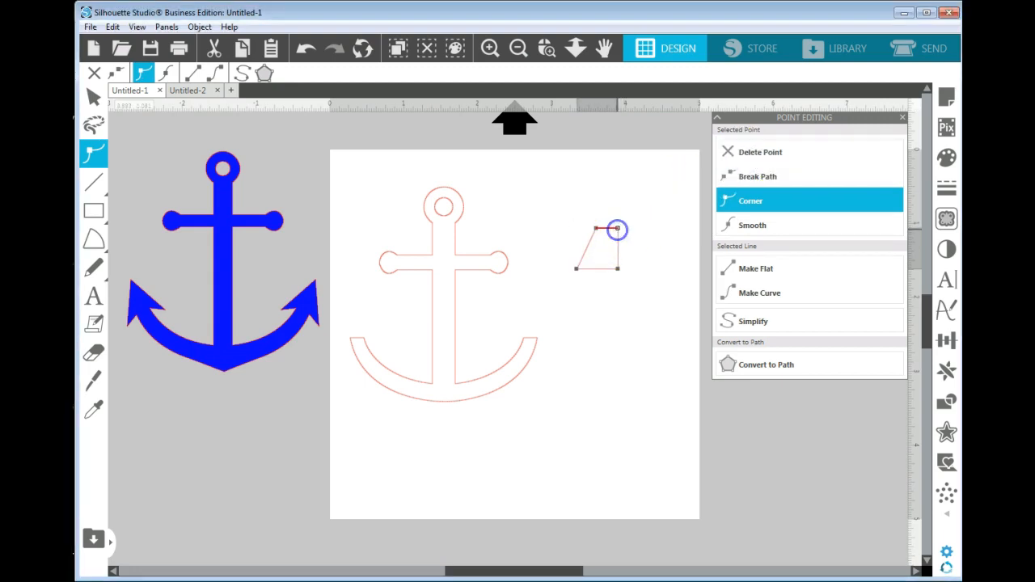
left_click(741, 152)
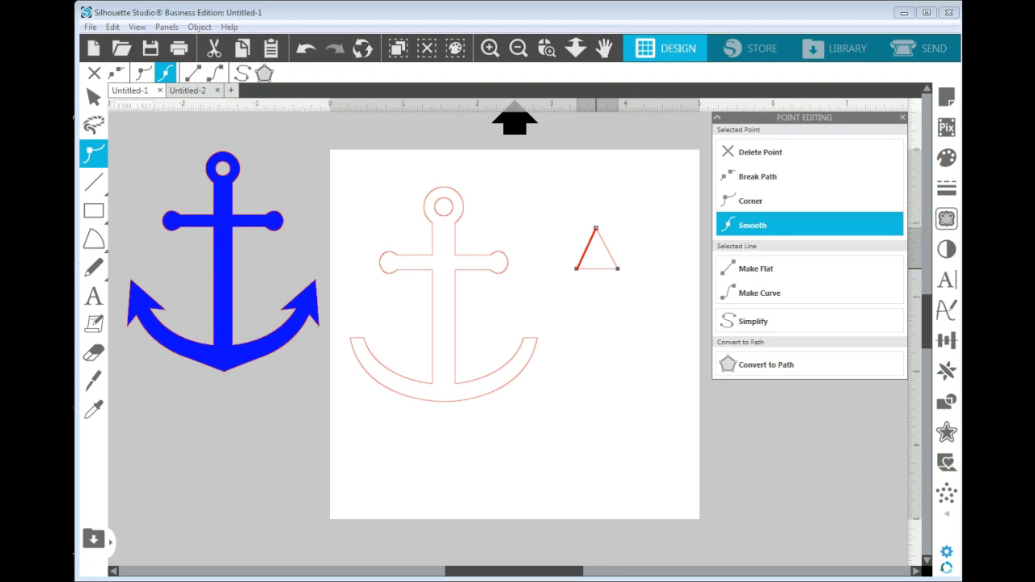
- Add a midpoint on the triangle's base, nudge it upward to form a notched arrowhead, and leave point editing
double_click(596, 269)
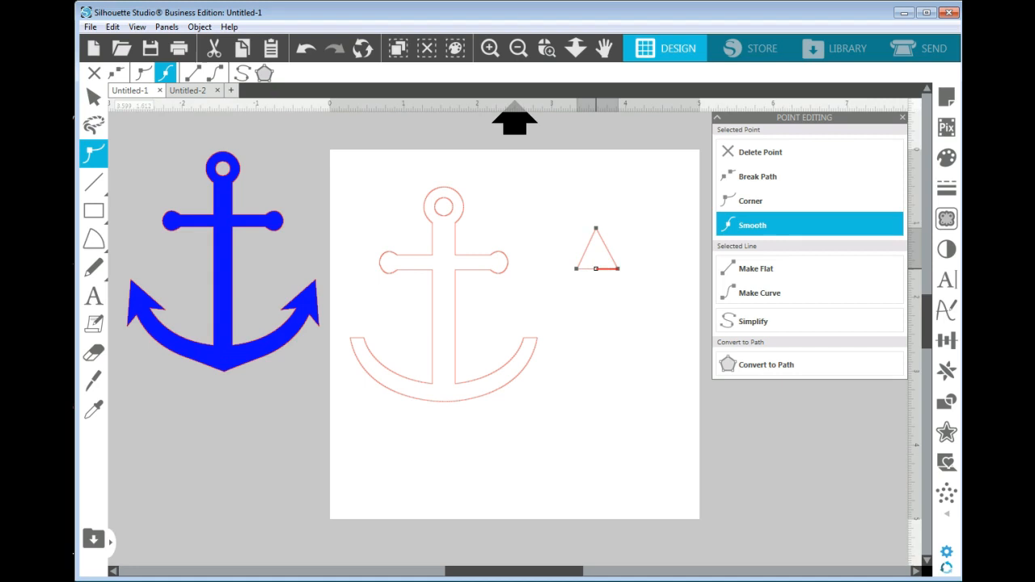
key("Up")
key("Up")
key("Up")
key("Up")
key("Up")
key("Up")
key("Up")
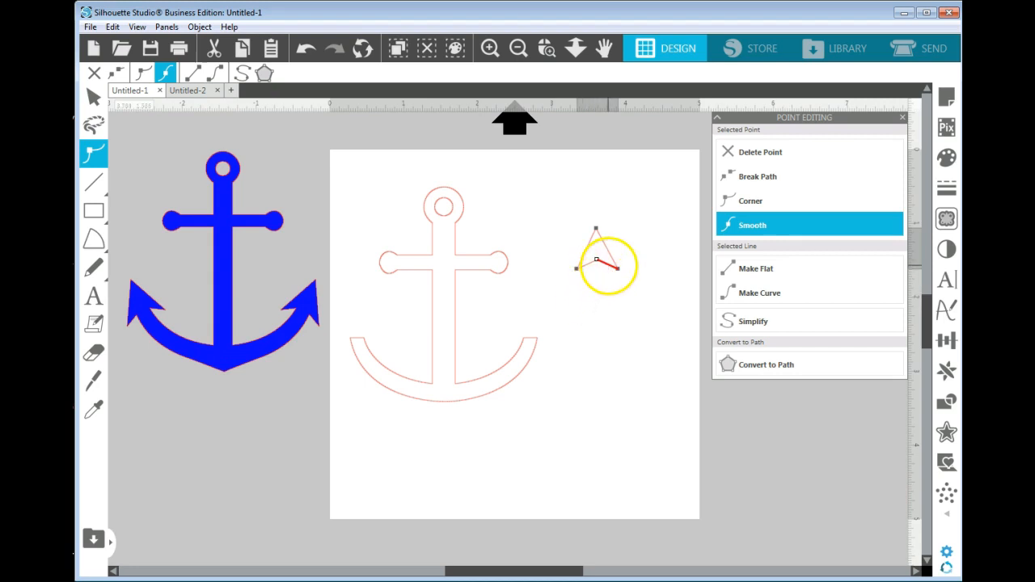
right_click(608, 265)
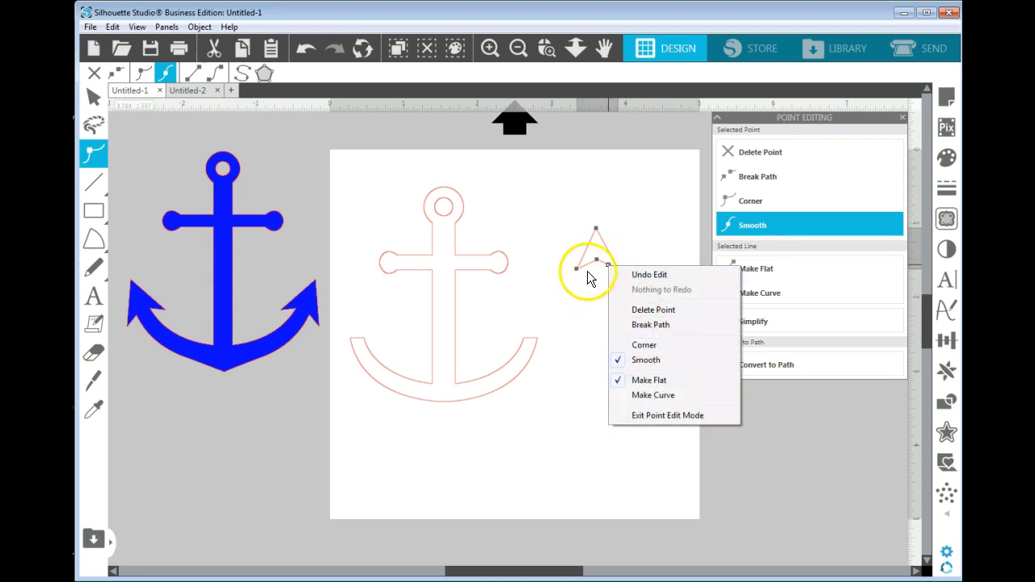
left_click(566, 219)
left_click_drag(567, 219, 613, 289)
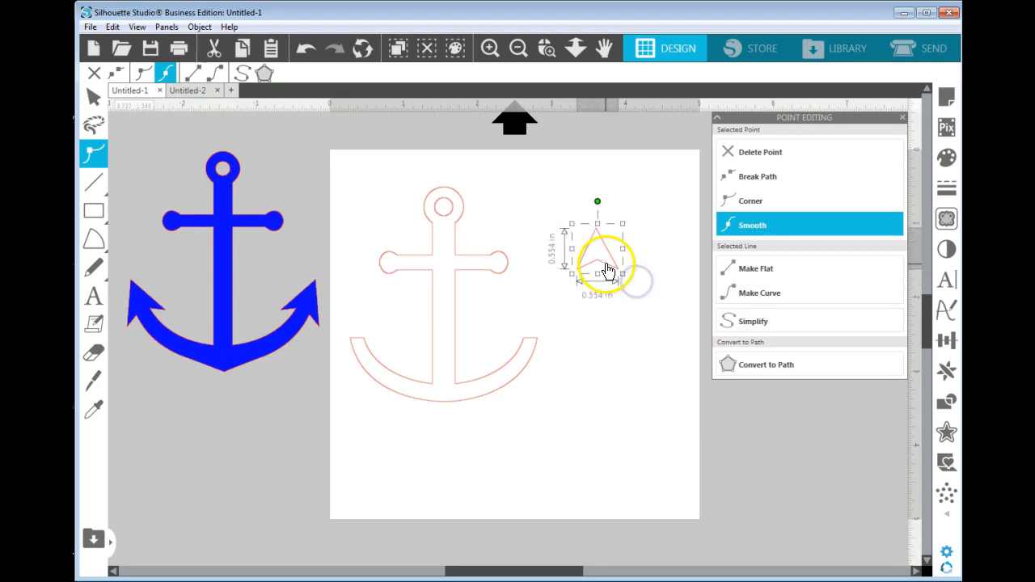
right_click(608, 270)
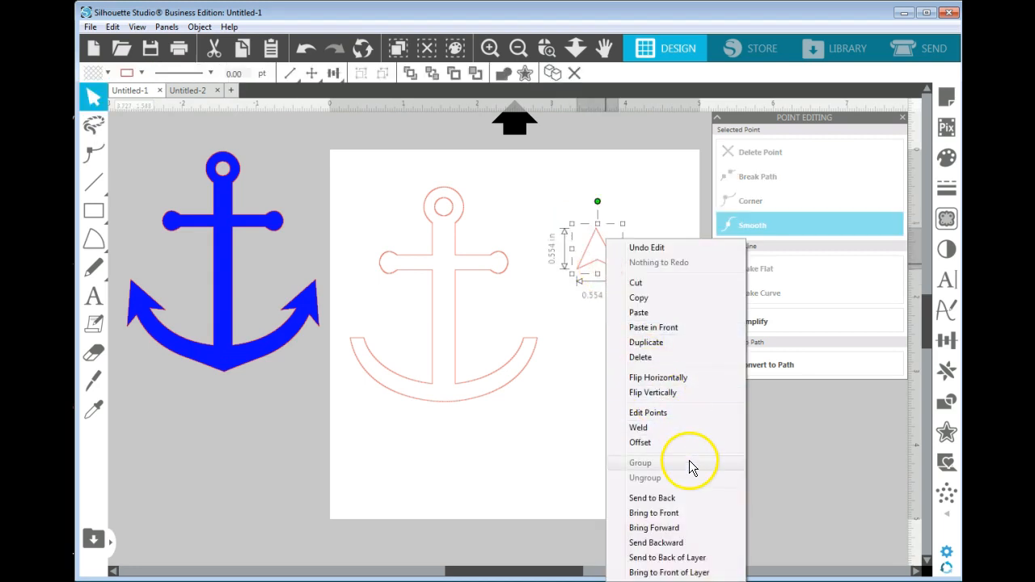
left_click(761, 451)
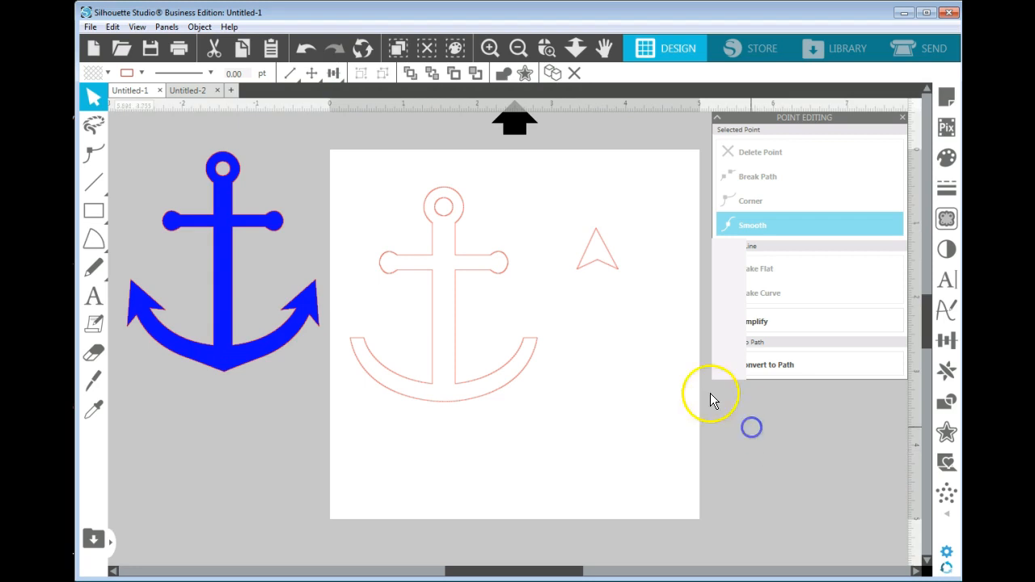
- Tilt the arrowhead clockwise and place it over the tip of the anchor's right arm, and shift the blue reference anchor slightly left
left_click(616, 264)
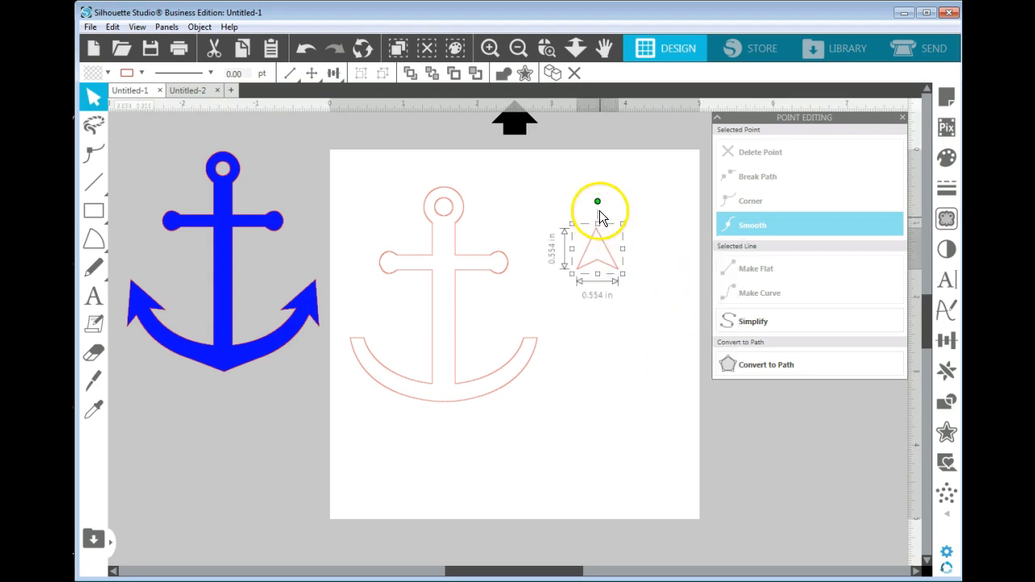
left_click_drag(598, 203, 545, 340)
left_click_drag(555, 289, 553, 289)
left_click_drag(543, 334, 540, 348)
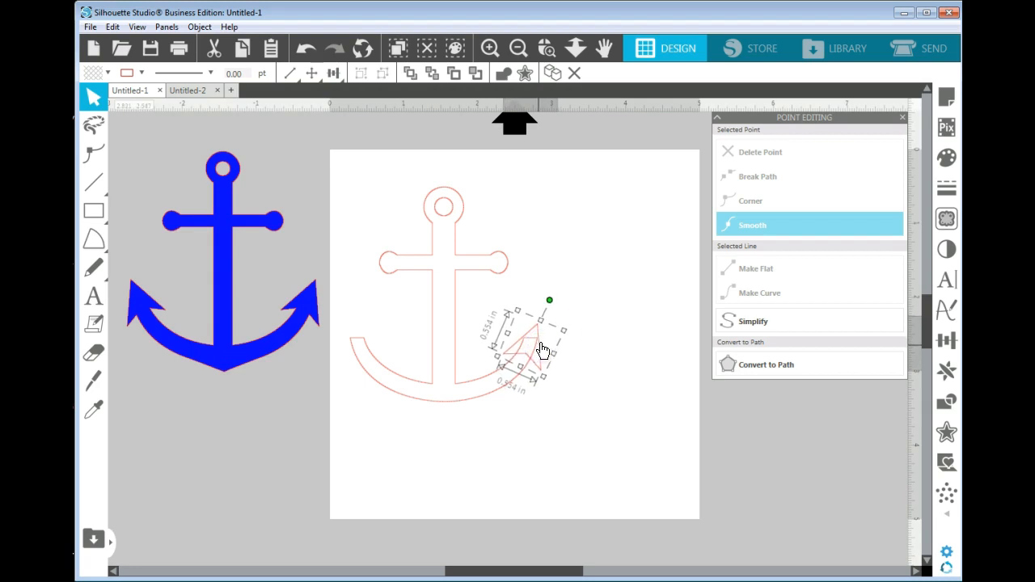
left_click(625, 370)
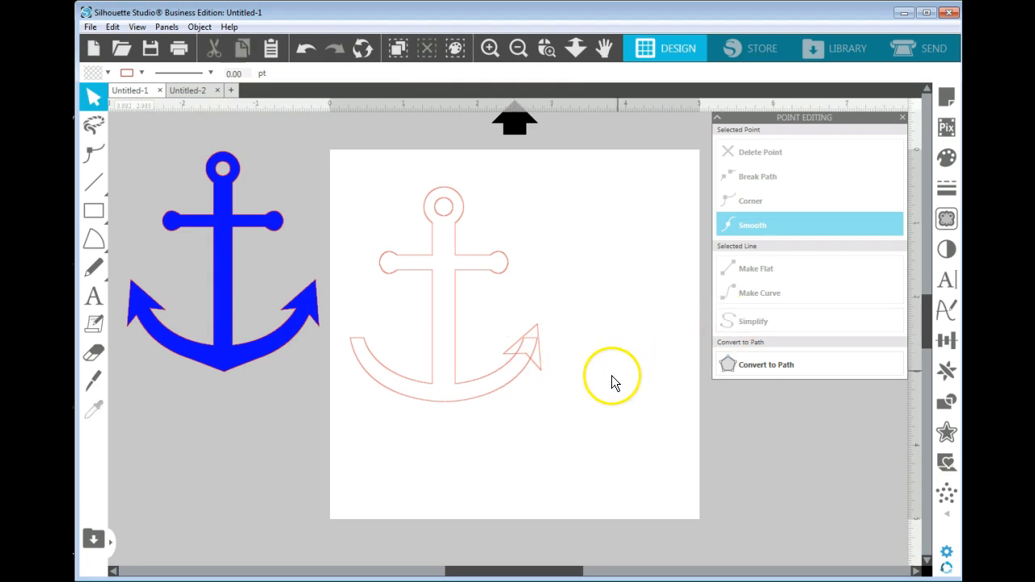
left_click_drag(250, 354, 242, 355)
left_click(561, 356)
left_click_drag(542, 366, 539, 361)
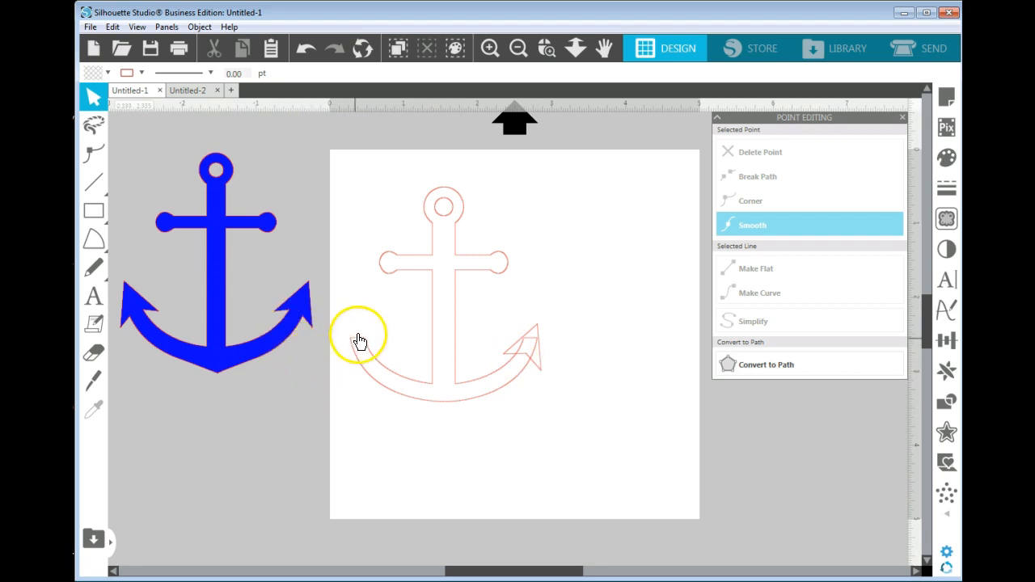
- Copy the arrowhead on the right arm and paste the duplicate in front, exactly on top of the original
left_click(541, 359)
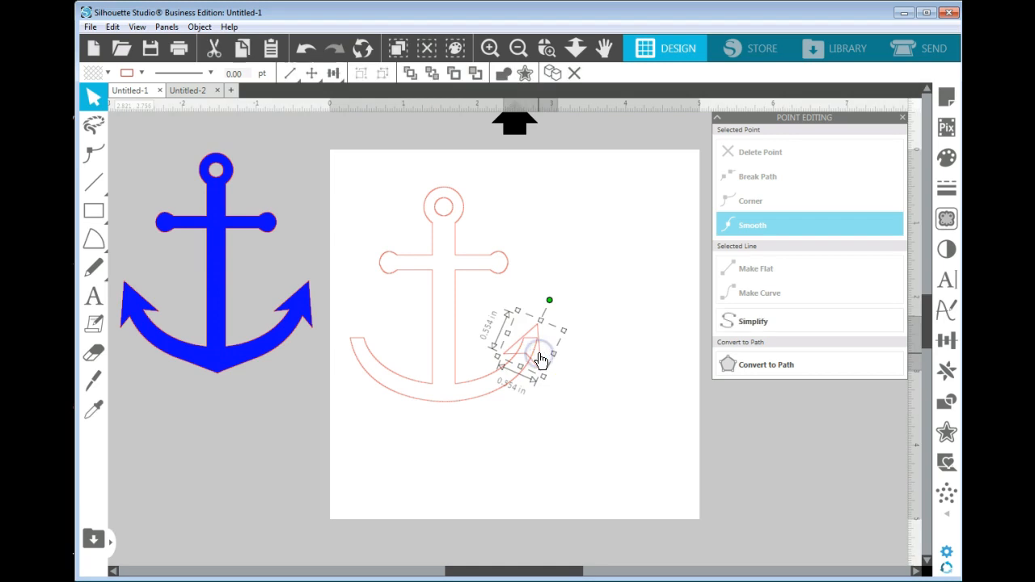
right_click(541, 361)
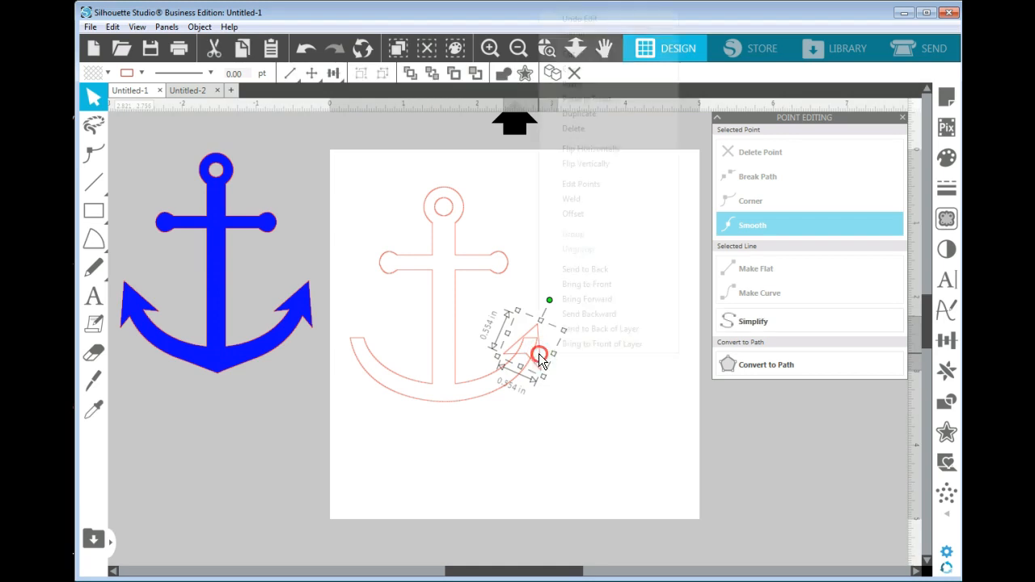
left_click(599, 71)
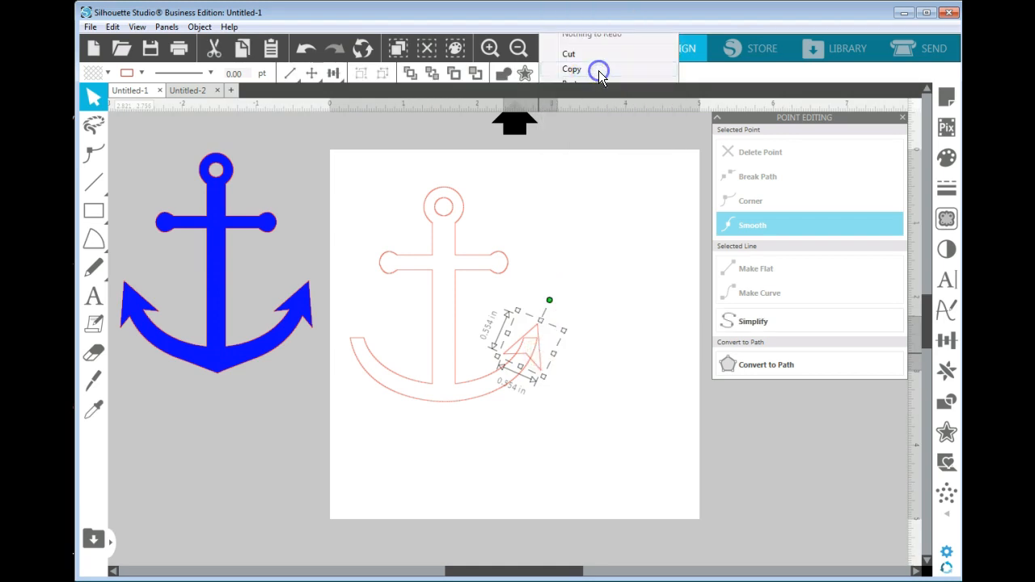
right_click(541, 361)
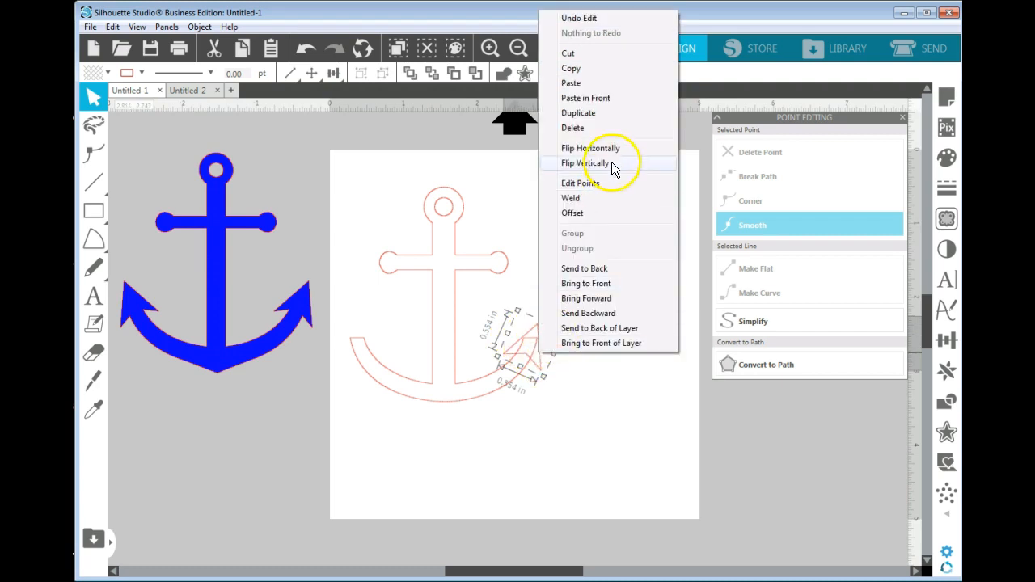
left_click(623, 101)
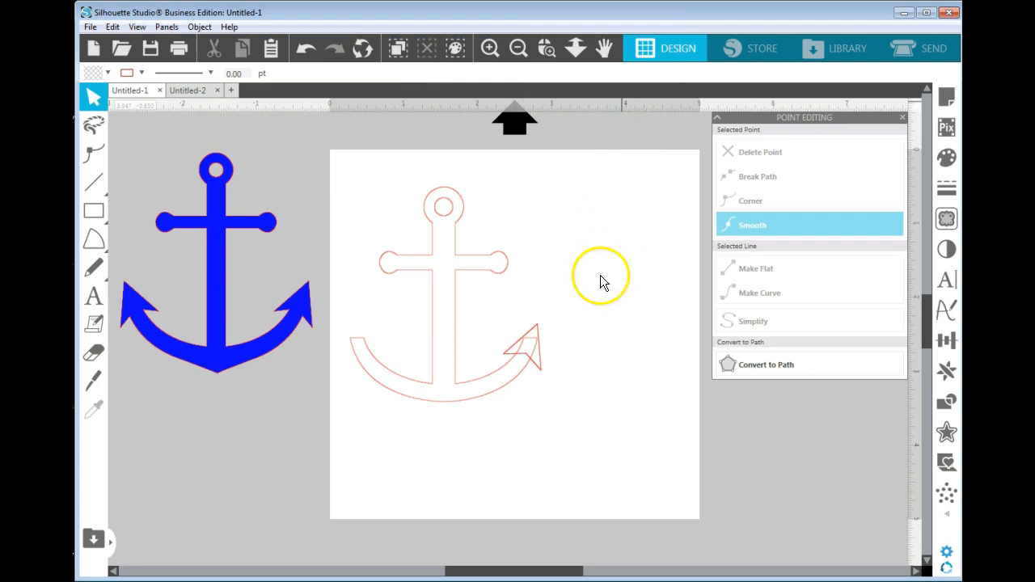
- Flip the pasted arrowhead horizontally so it mirrors the one on the right arm
left_click(542, 364)
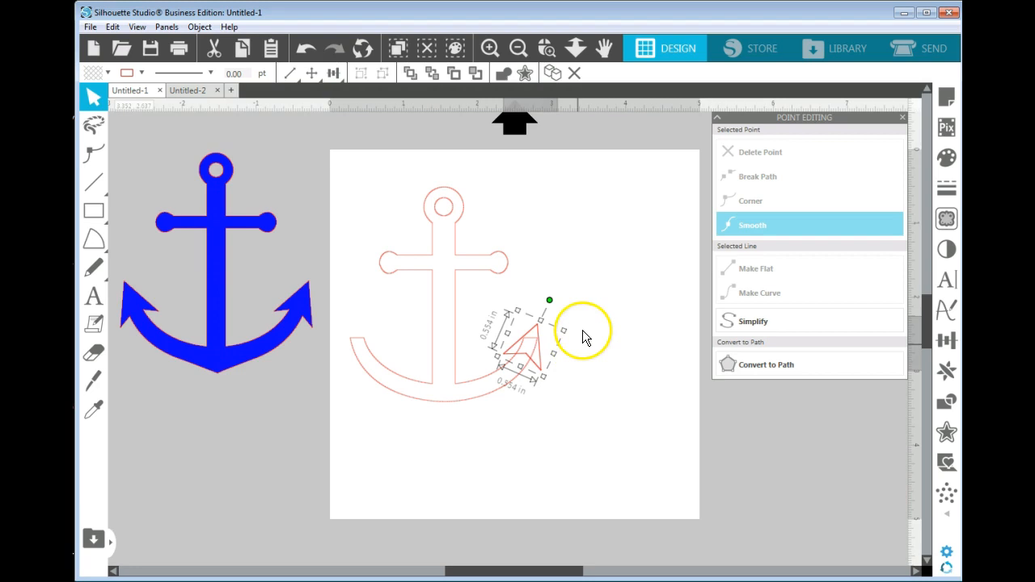
left_click(199, 26)
mouse_move(227, 49)
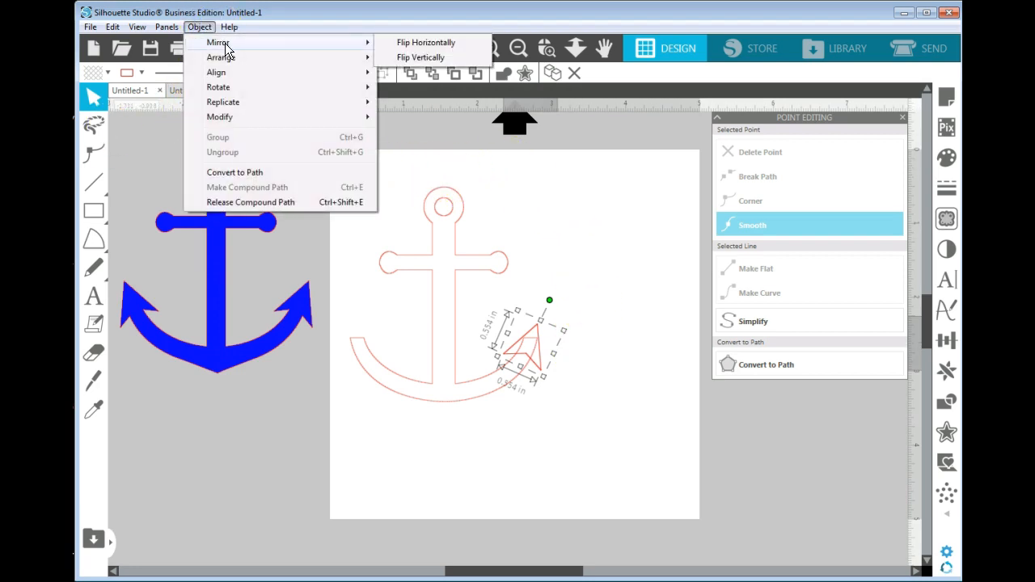
left_click(427, 42)
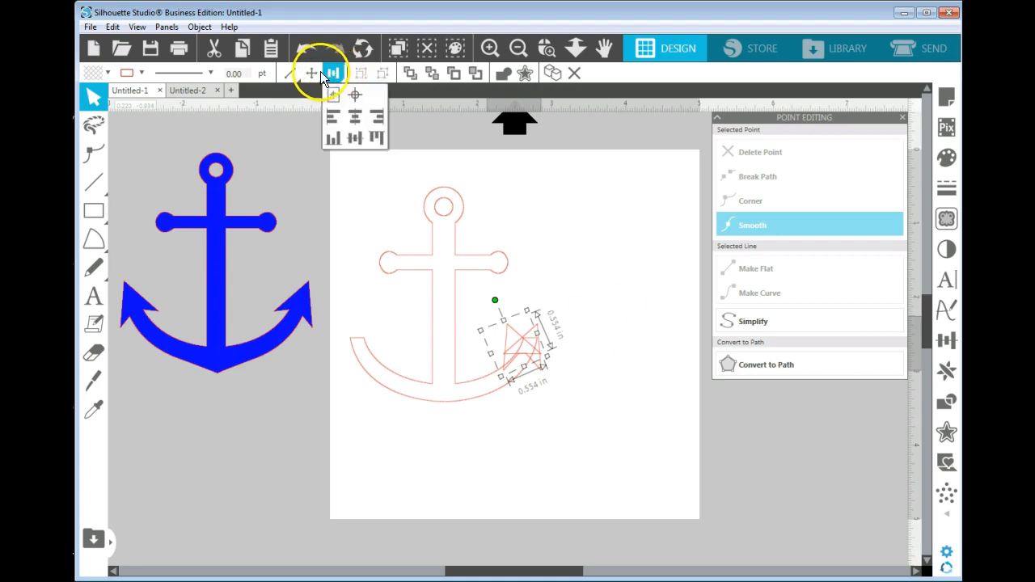
- Nudge the mirrored arrowhead horizontally left, keeping its height, until it sits over the tip of the anchor's left arm
mouse_move(312, 73)
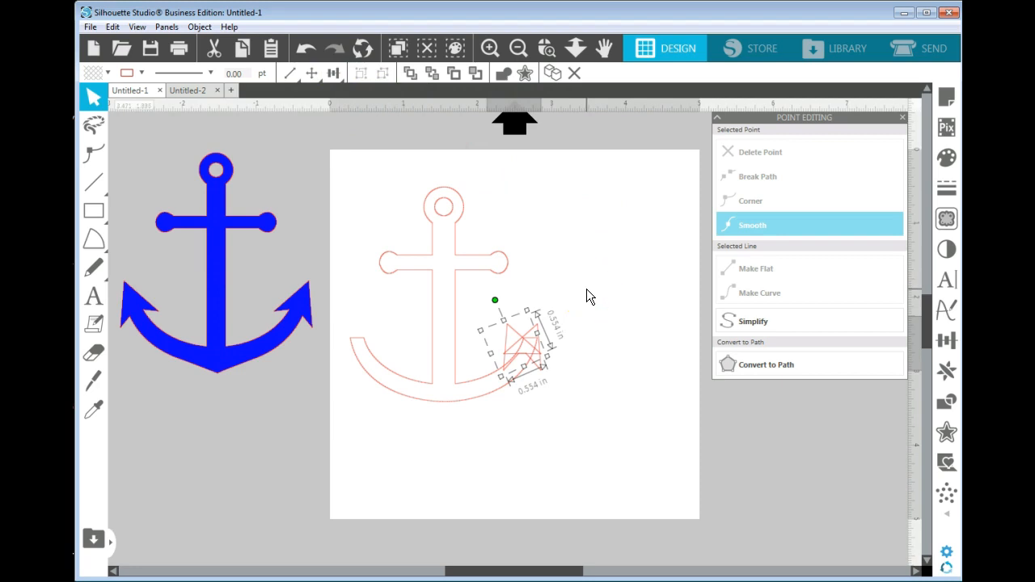
key("Left")
key("Left")
key("Left")
key("Left")
key("Left")
key("Left")
key("Left")
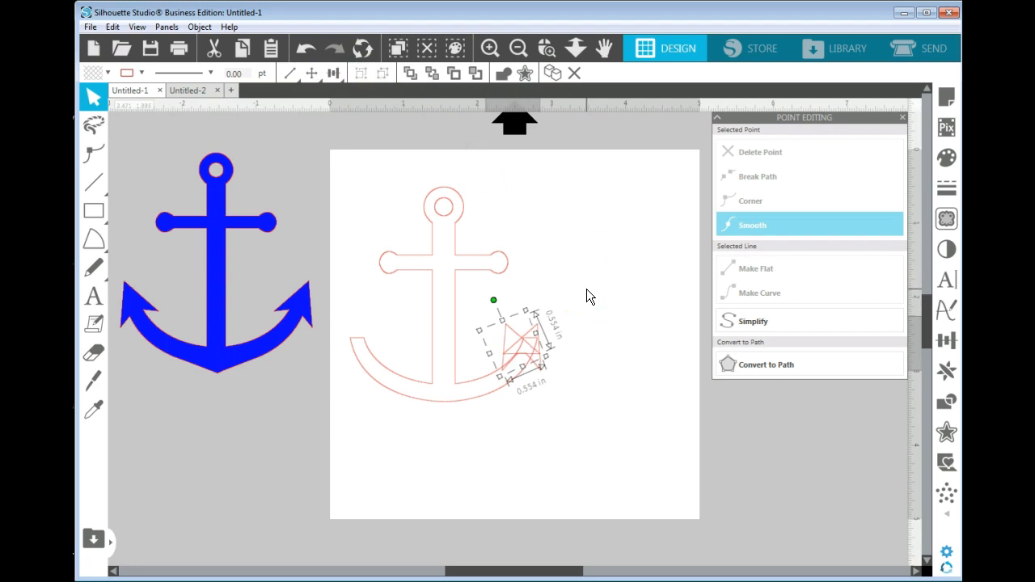
key("Left")
key("Left")
key("Left")
key("Left")
key("Left")
key("Left")
key("Left")
key("Left")
key("Left")
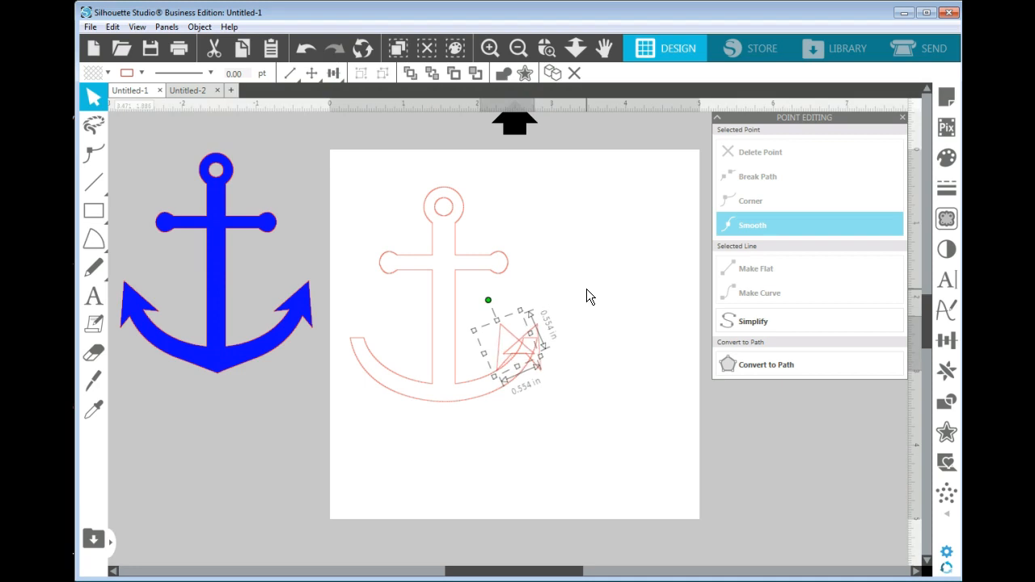
key("Left")
key("Left")
key("Left")
key("Left")
key("Left")
key("Left")
key("Left")
key("Left")
key("Left")
key("Left")
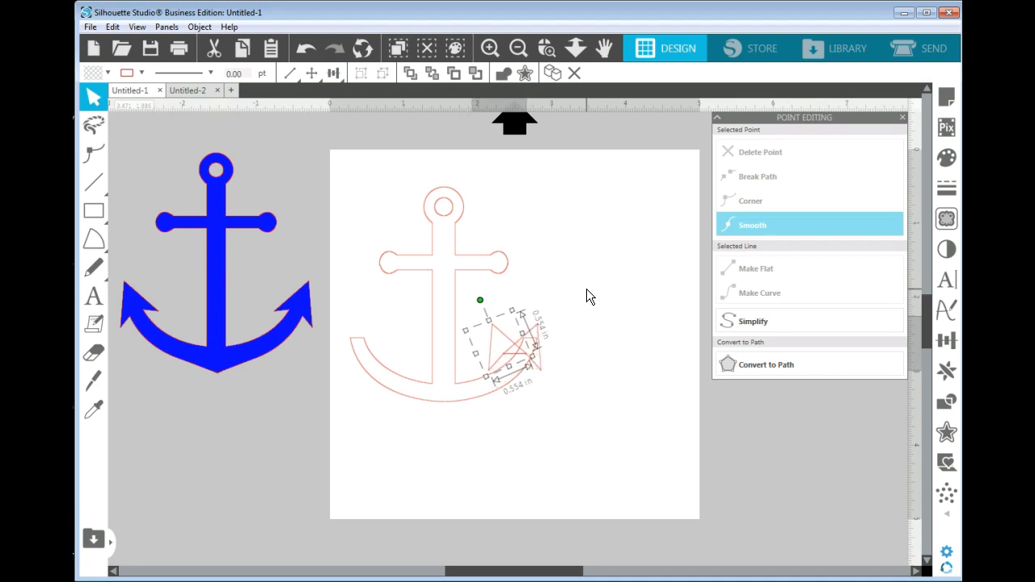
key("Left")
key("Left")
key("Left")
key("Left")
key("Left")
key("Left")
key("Left")
key("Left")
key("Left")
key("Left")
key("Left")
key("Left")
key("Left")
key("Left")
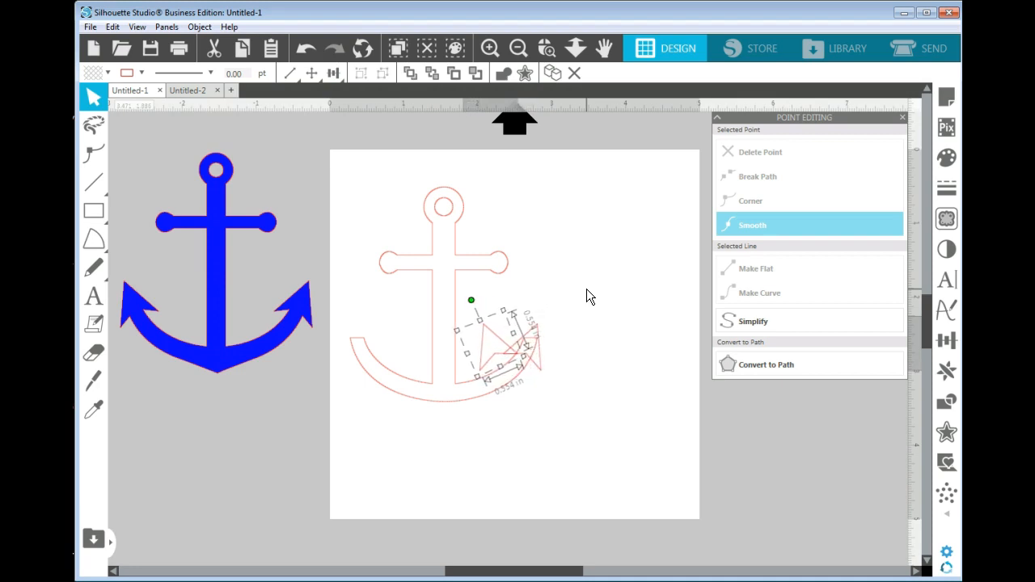
key("Left")
key("Left")
key("Left")
key("Left")
key("Left")
key("Left")
key("Left")
key("Left")
key("Left")
key("Left")
key("Left")
key("Left")
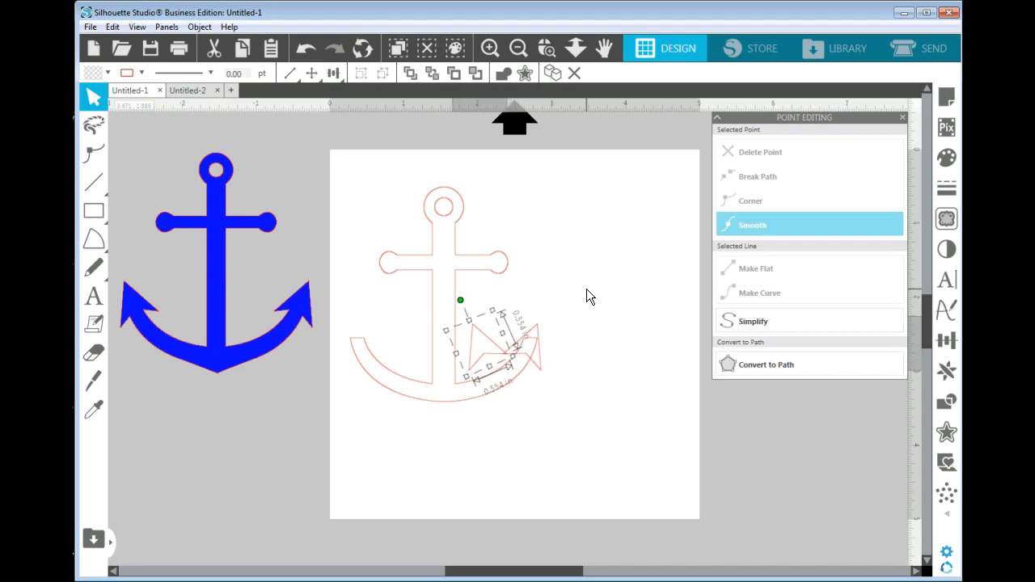
key("Left")
key("Left")
key("Left")
key("Left")
key("Left")
key("Left")
key("Left")
key("Left")
key("Left")
key("Left")
key("Left")
key("Left")
key("Left")
key("Left")
key("Left")
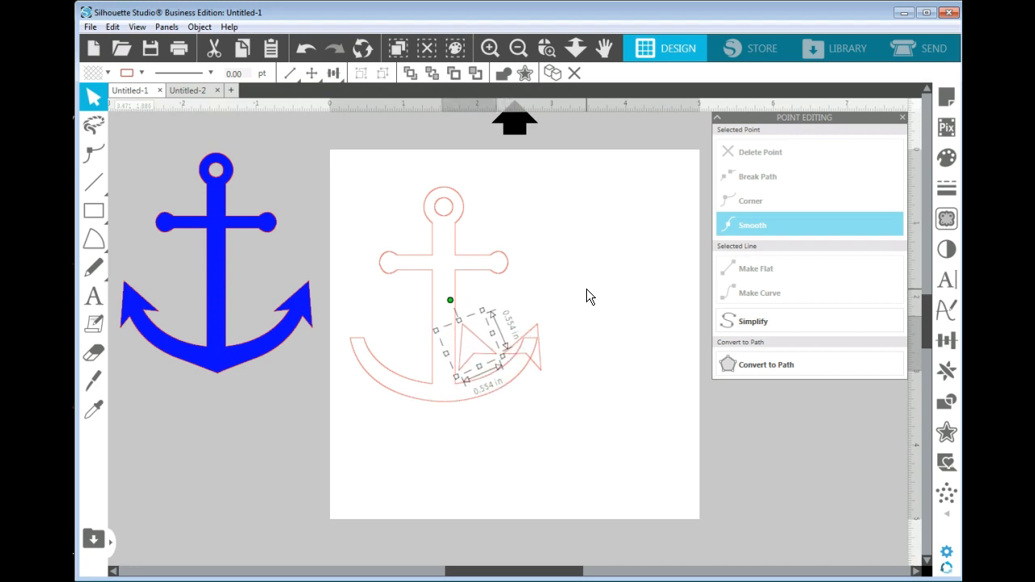
key("Left")
key("Left")
key("Left")
key("Left")
key("Left")
key("Left")
key("Left")
key("Left")
key("Left")
key("Left")
key("Left")
key("Left")
key("Left")
key("Left")
key("Left")
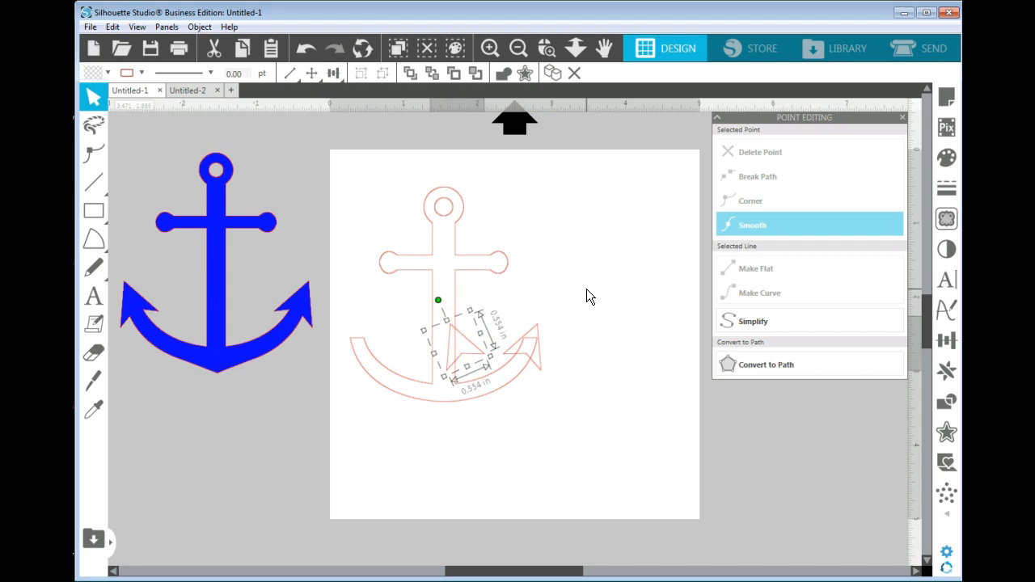
key("Left")
key("Left")
key("Left")
key("Left")
key("Left")
key("Left")
key("Left")
key("Left")
key("Left")
key("Left")
key("Left")
key("Left")
key("Left")
key("Left")
key("Left")
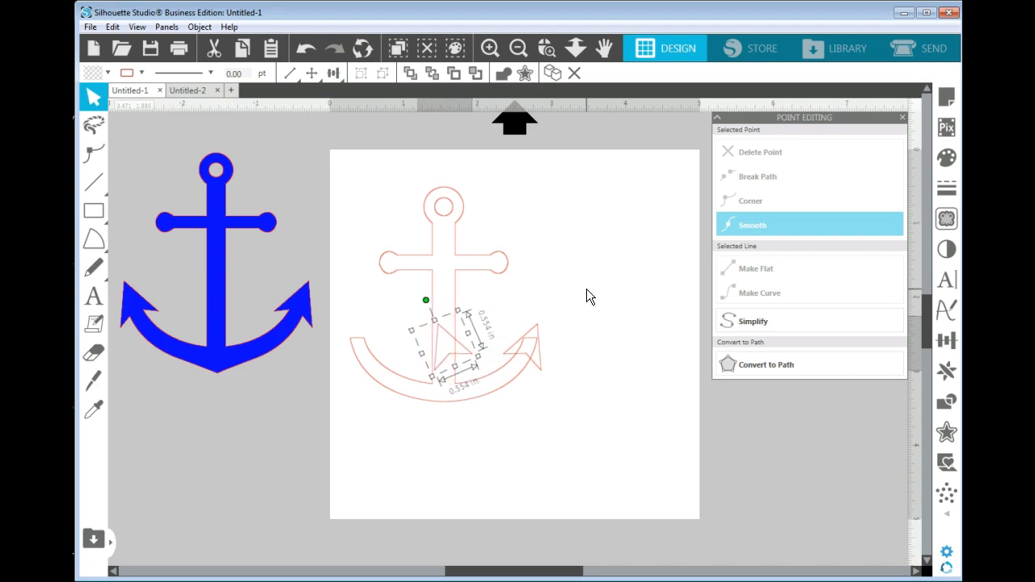
key("Left")
key("Left")
key("Left")
key("Left")
key("Left")
key("Left")
key("Left")
key("Left")
key("Left")
key("Left")
key("Left")
key("Left")
key("Left")
key("Left")
key("Left")
key("Left")
key("Left")
key("Left")
key("Left")
key("Left")
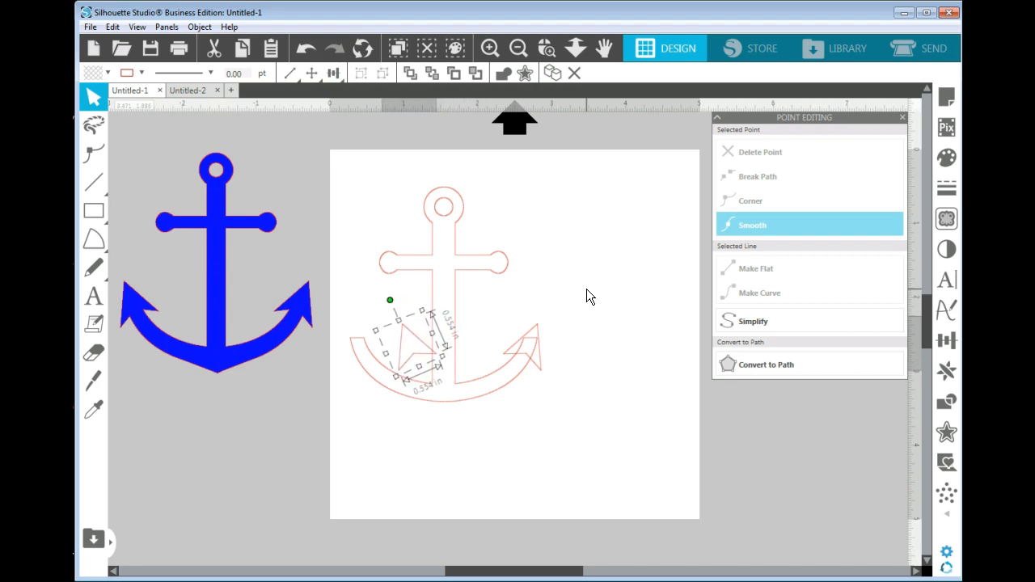
key("Left")
key("Left")
key("Left")
key("Left")
key("Left")
key("Left")
key("Left")
key("Left")
key("Left")
key("Left")
key("Left")
key("Left")
key("Left")
key("Left")
key("Left")
key("Left")
key("Left")
key("Left")
key("Left")
key("Left")
key("Left")
key("Left")
key("Left")
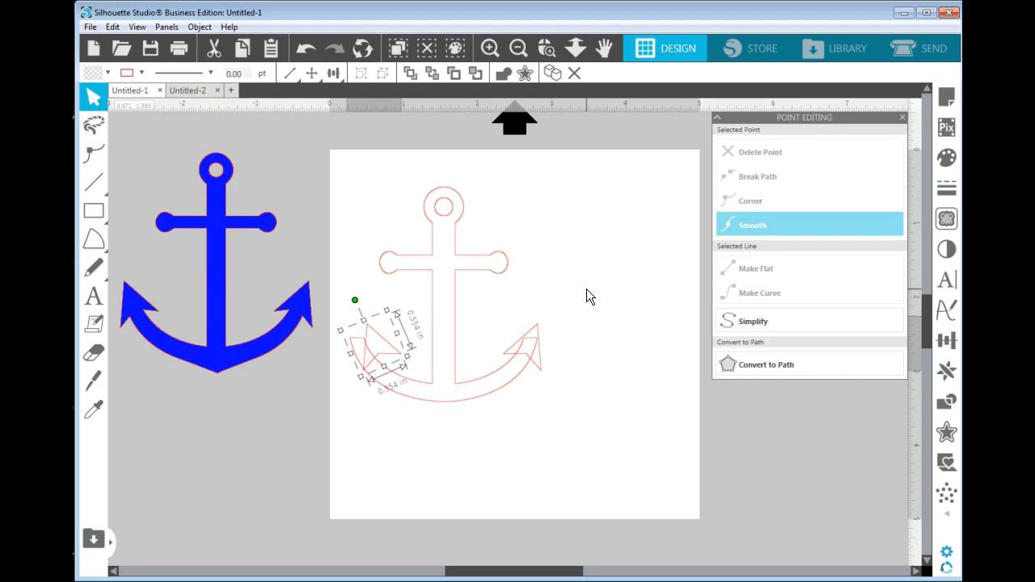
key("Left")
key("Left")
key("Left")
key("Left")
key("Left")
key("Left")
key("Left")
key("Left")
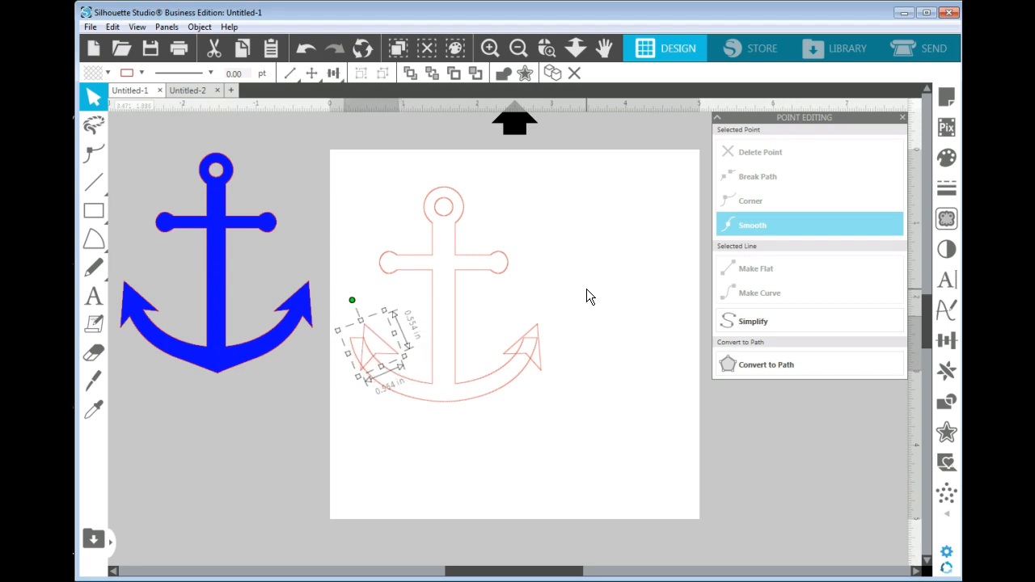
key("Left")
key("Left")
key("Left")
key("Left")
key("Left")
key("Left")
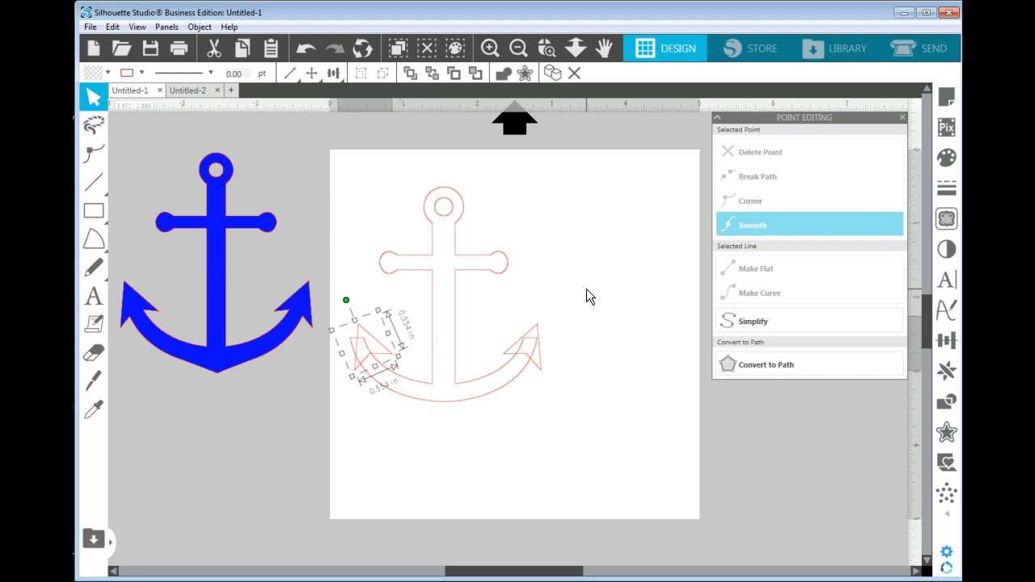
key("Left")
key("Left")
key("Left")
key("Left")
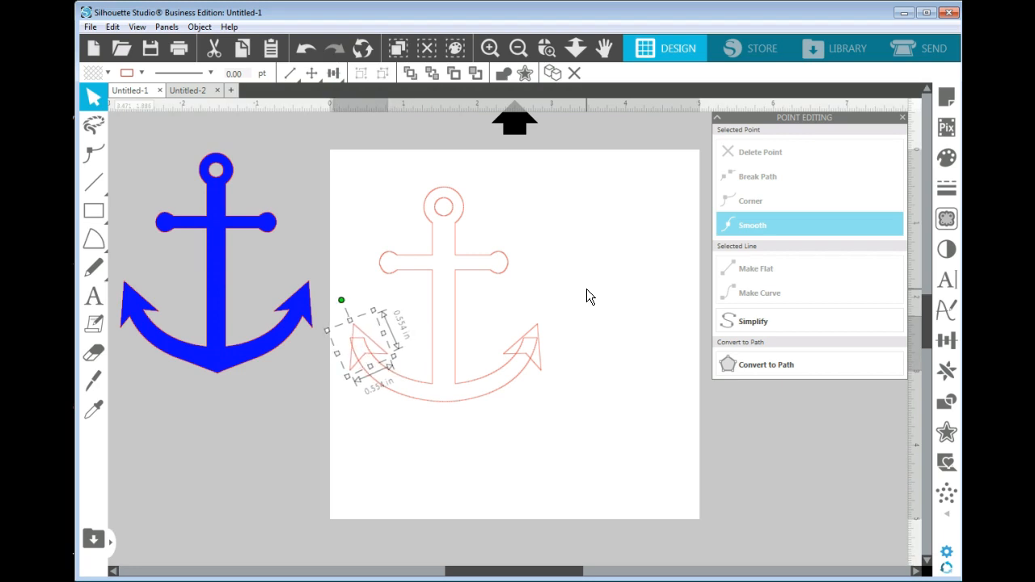
key("Left")
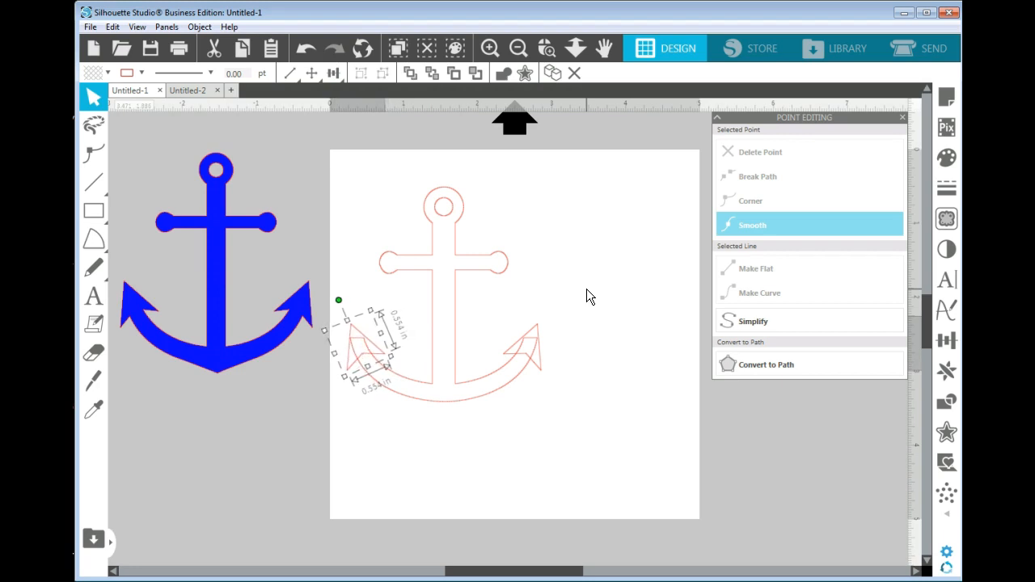
- Fine-tune the mirrored arrowhead's horizontal position over the tip of the anchor's left arm
key("Left")
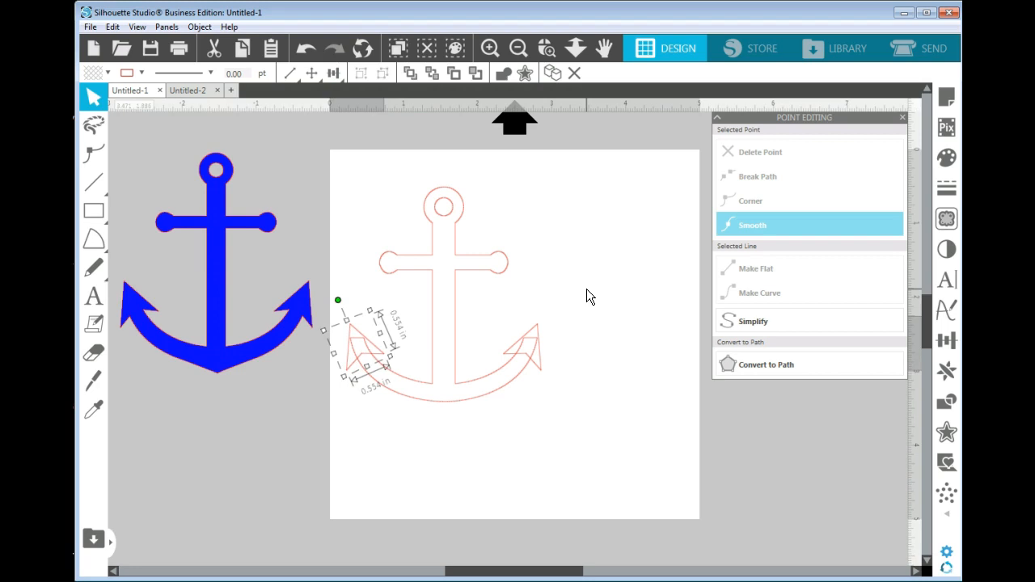
key("Left")
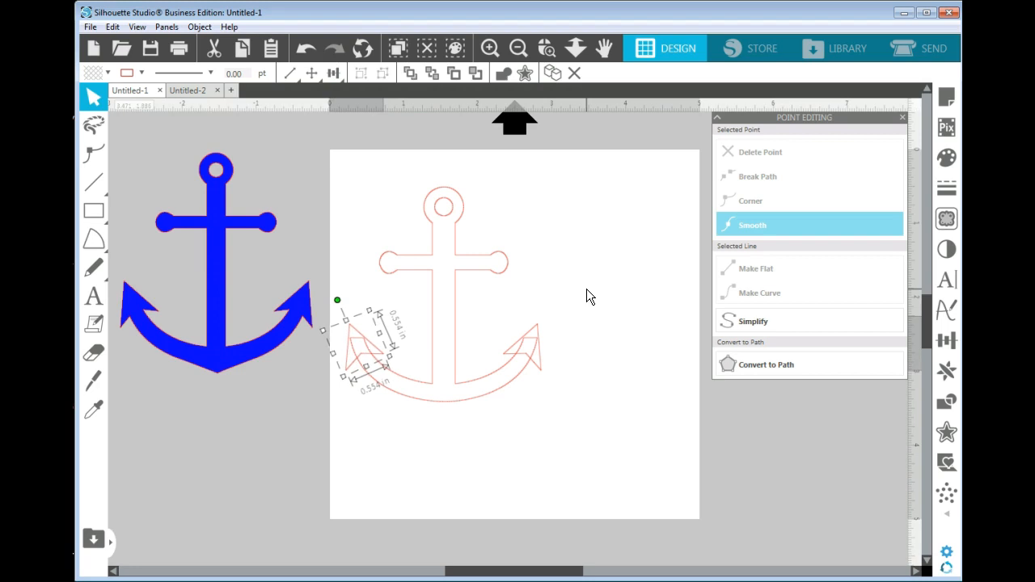
key("Right")
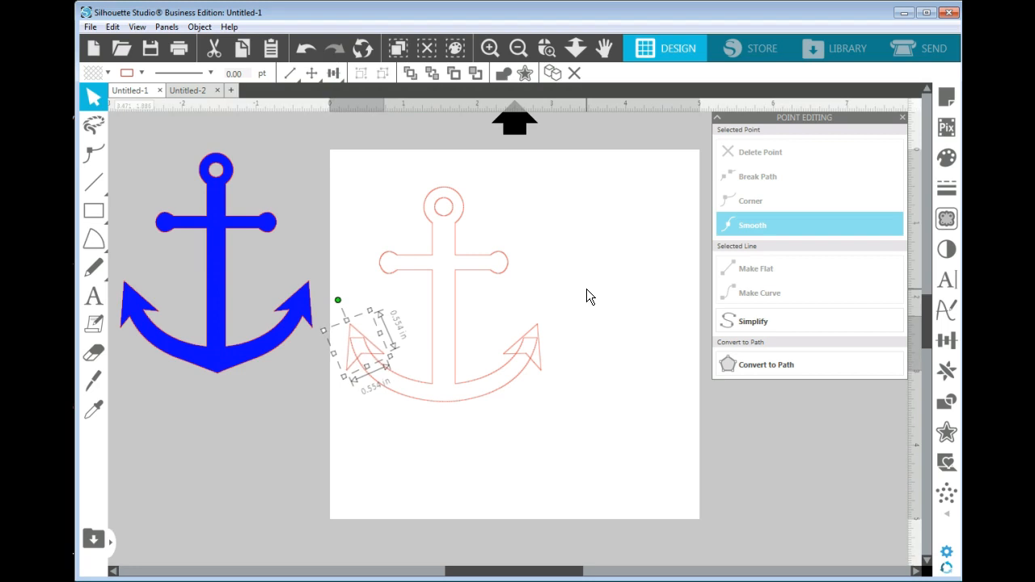
left_click(595, 326)
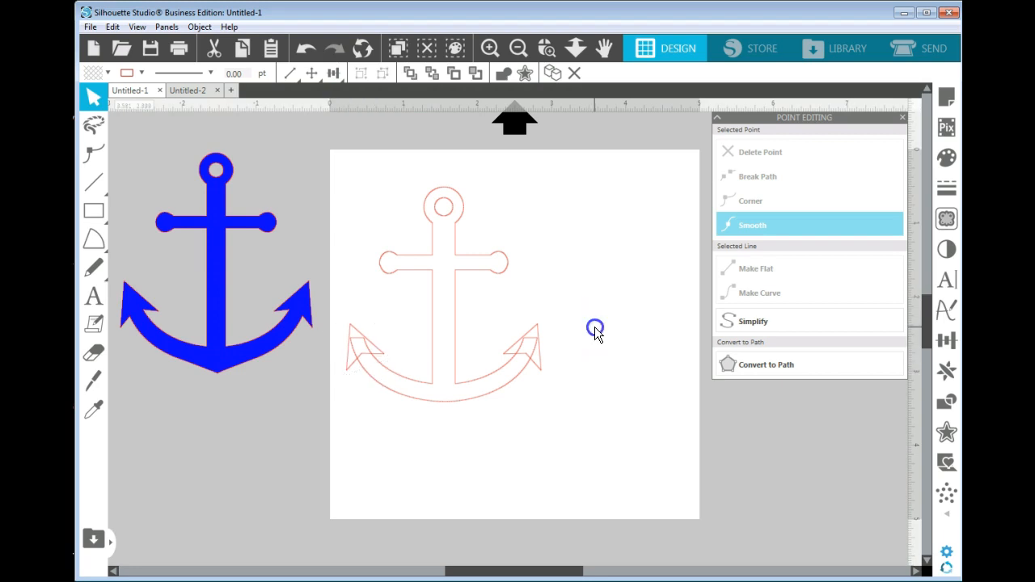
- Weld the anchor body and both arrowheads into one shape and move it toward the middle of the page
left_click_drag(344, 171, 578, 439)
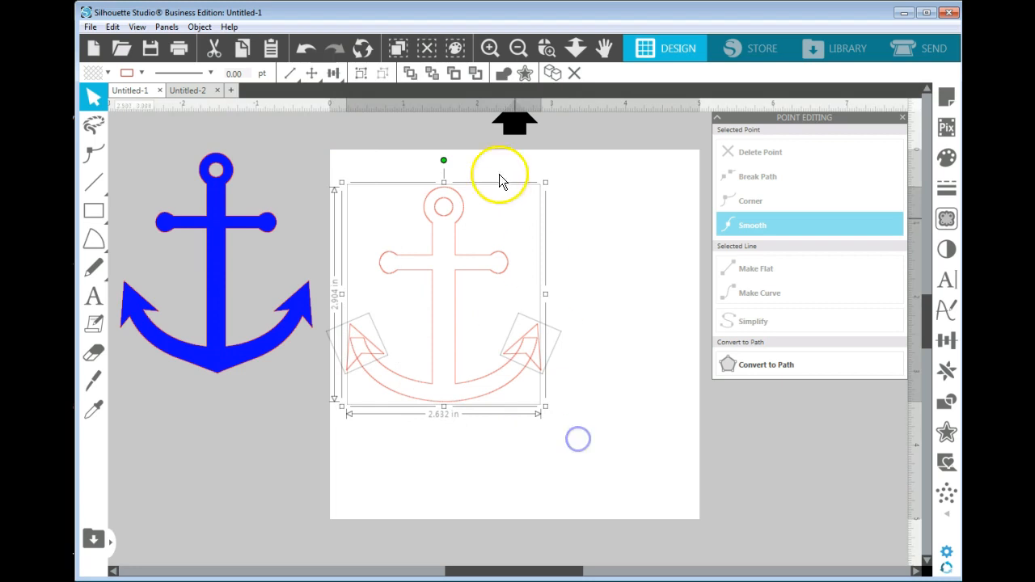
left_click(506, 74)
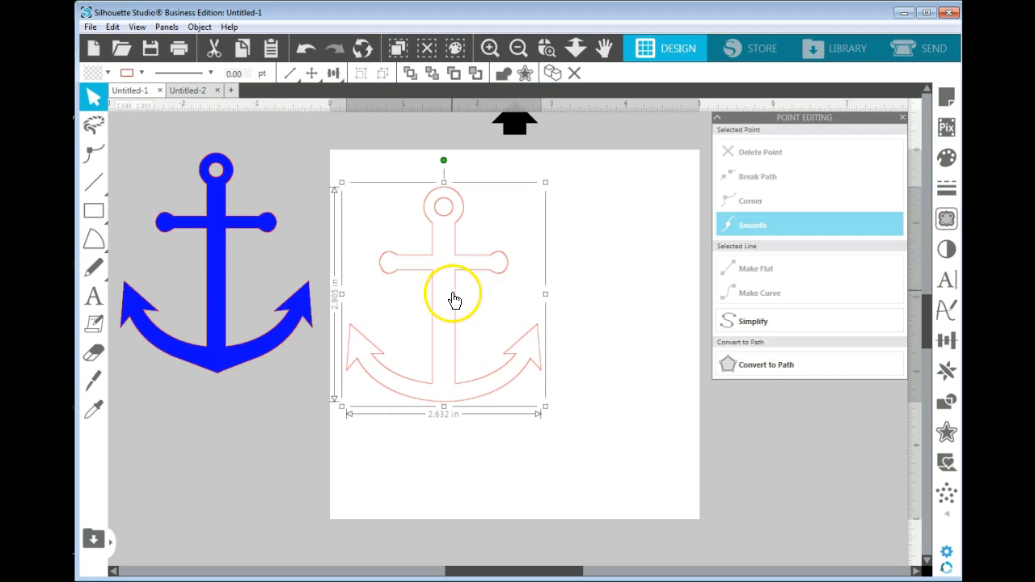
left_click_drag(456, 299, 515, 323)
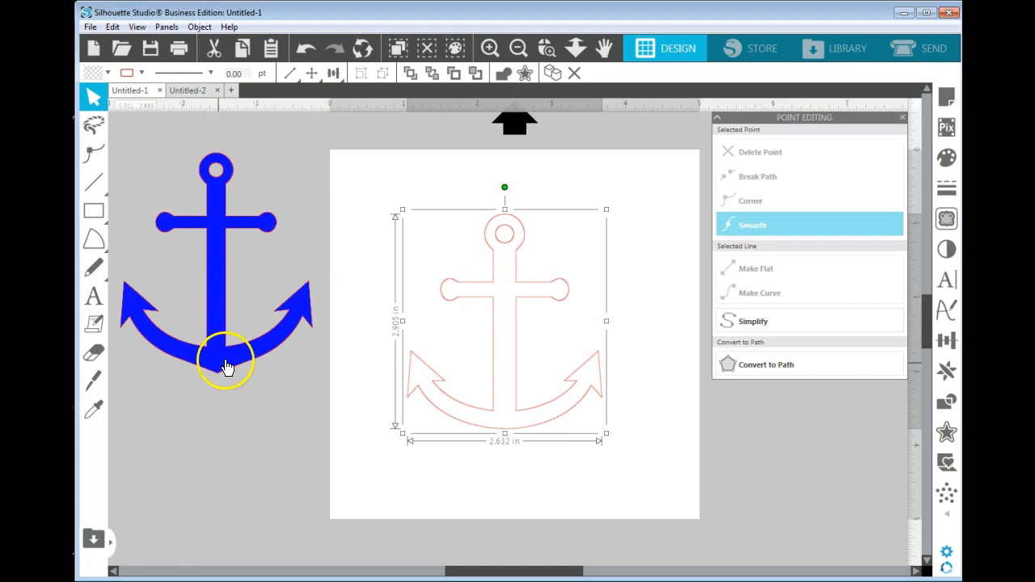
- Reposition the blue reference anchor slightly right and down beside the welded outline
left_click_drag(240, 361, 341, 391)
left_click_drag(357, 432, 275, 398)
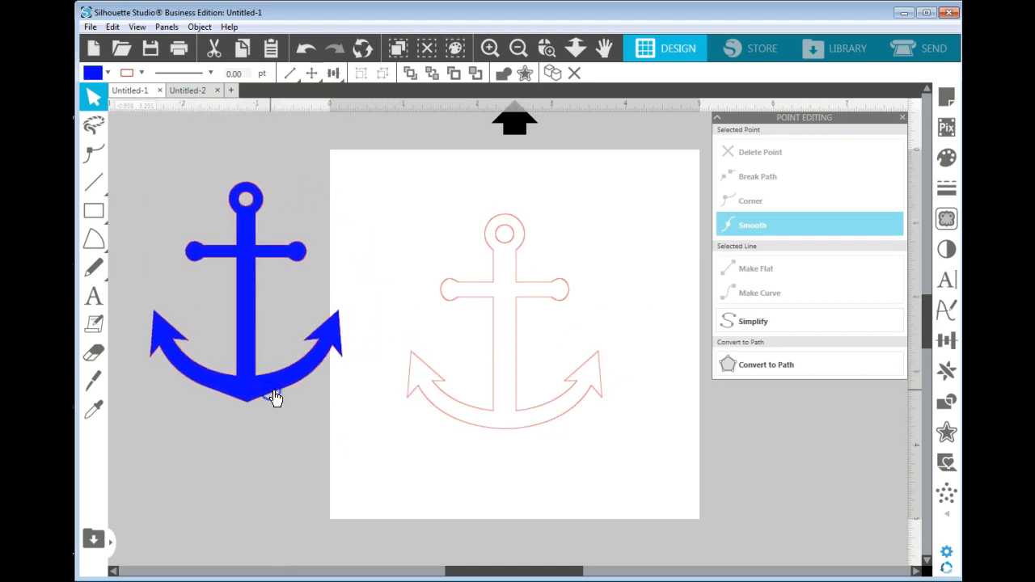
left_click(493, 452)
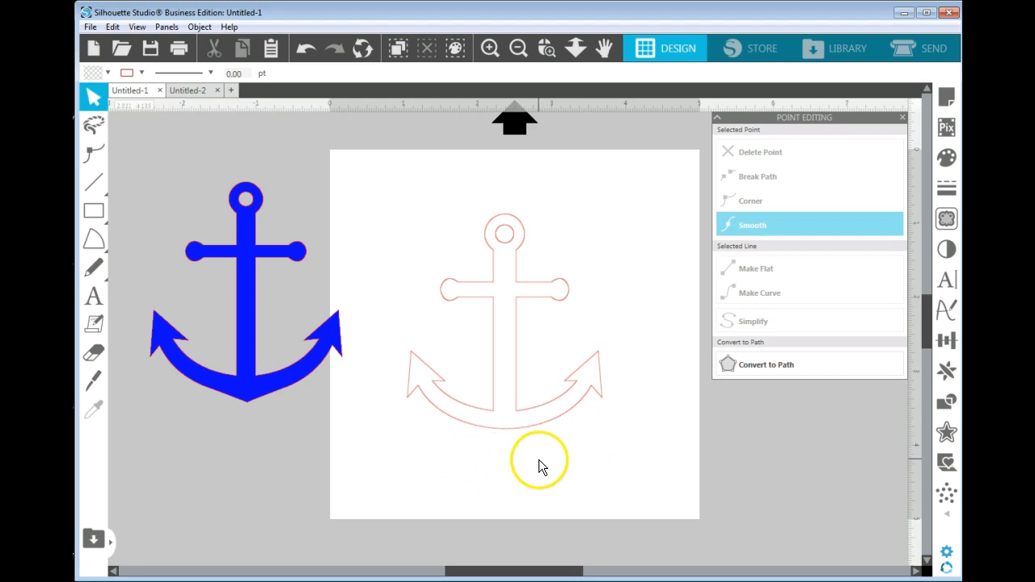
- Edit the welded anchor's points and pull the bottom centre point of the curve straight down a little
left_click(505, 431)
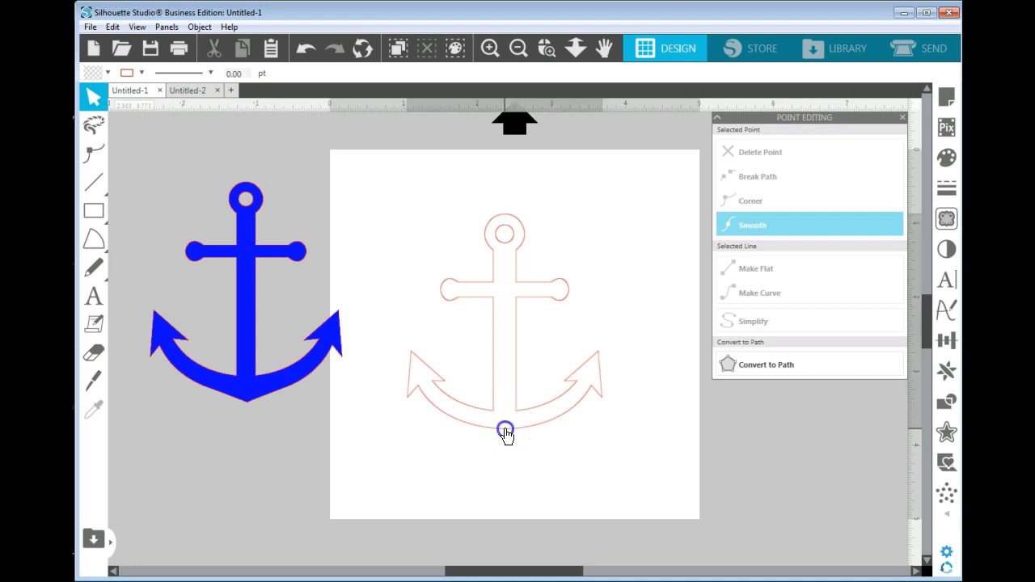
double_click(504, 430)
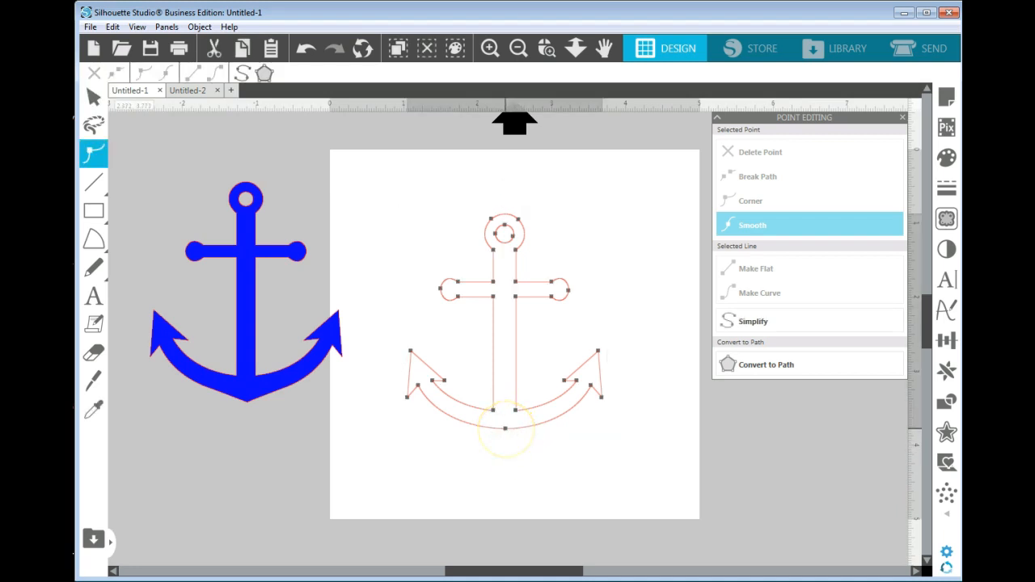
left_click(505, 428)
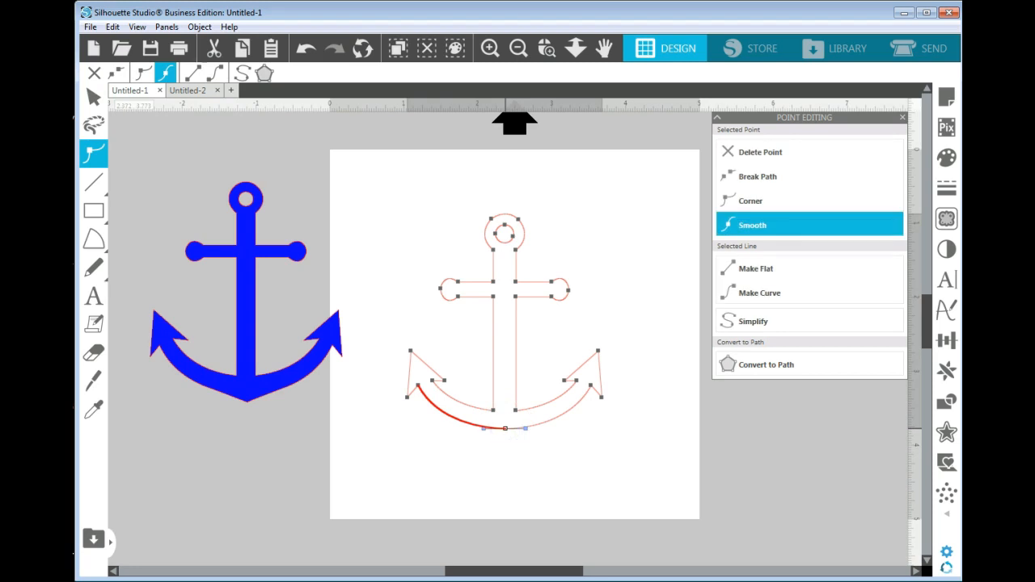
left_click_drag(505, 428, 505, 439)
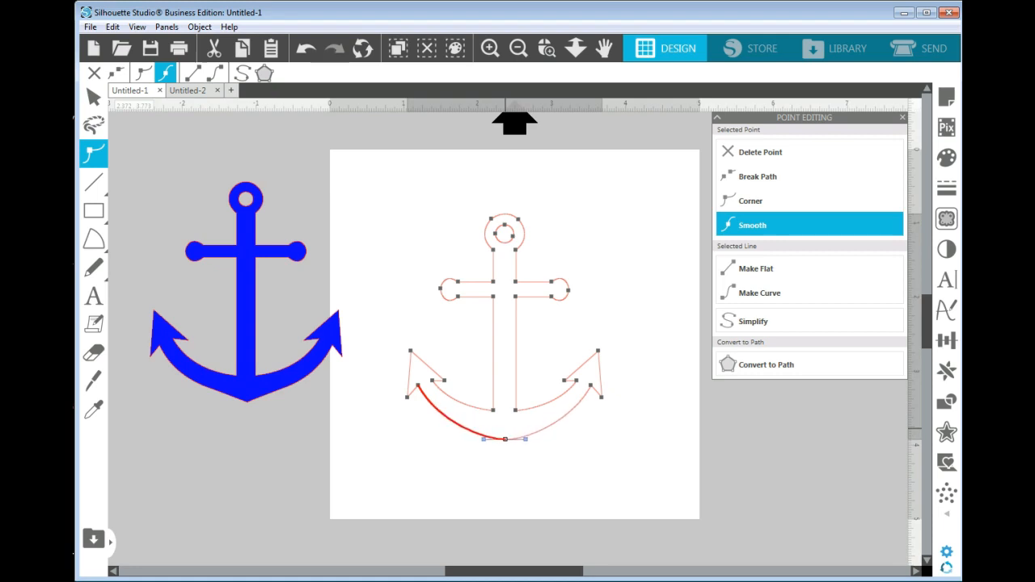
- Convert the bottom centre point to a corner and collapse both of its handles onto it to form a sharp tip
left_click(753, 202)
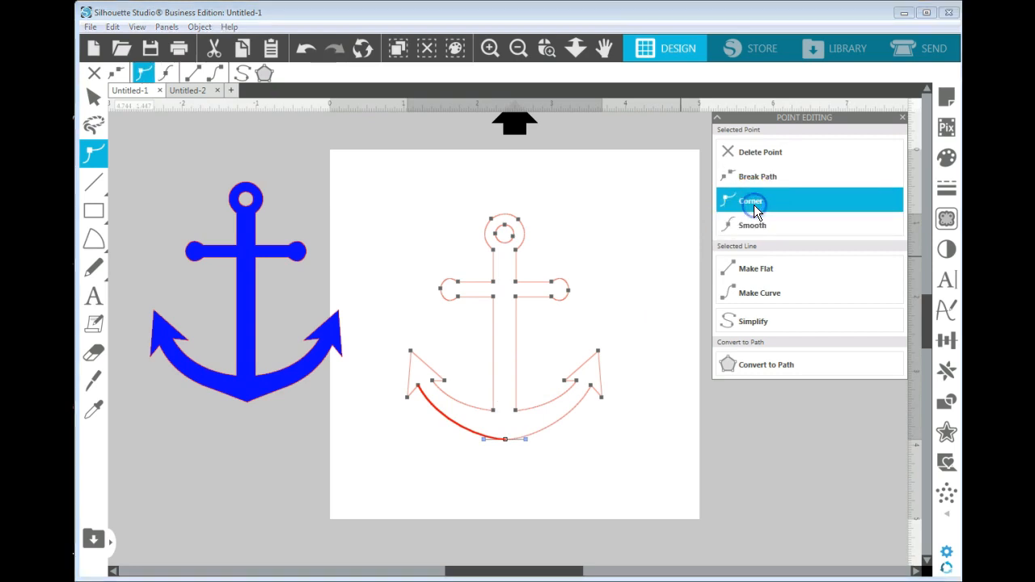
left_click(520, 459)
left_click(524, 441)
left_click_drag(524, 441, 506, 440)
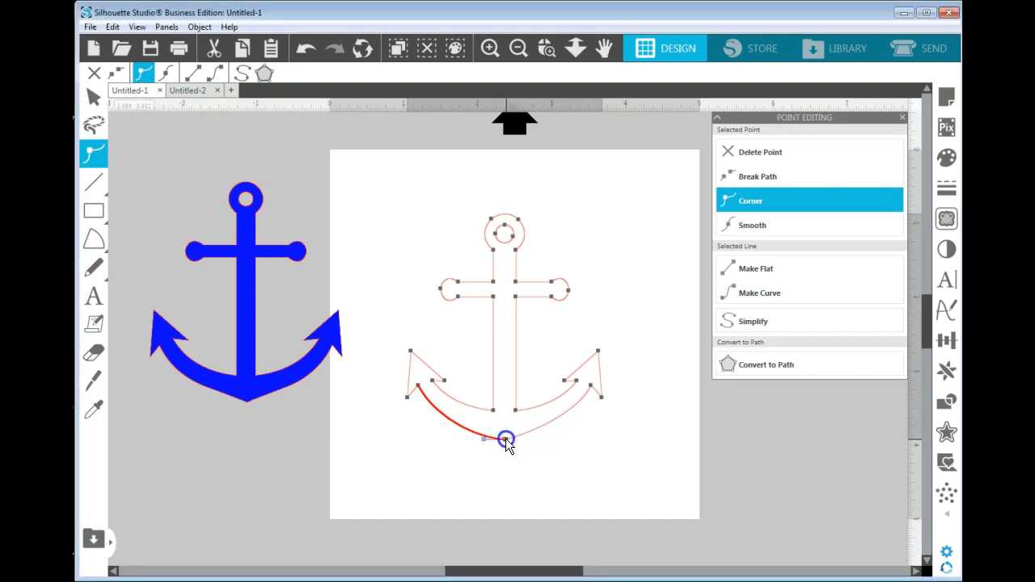
left_click(485, 441)
left_click_drag(486, 441, 505, 442)
left_click(540, 452)
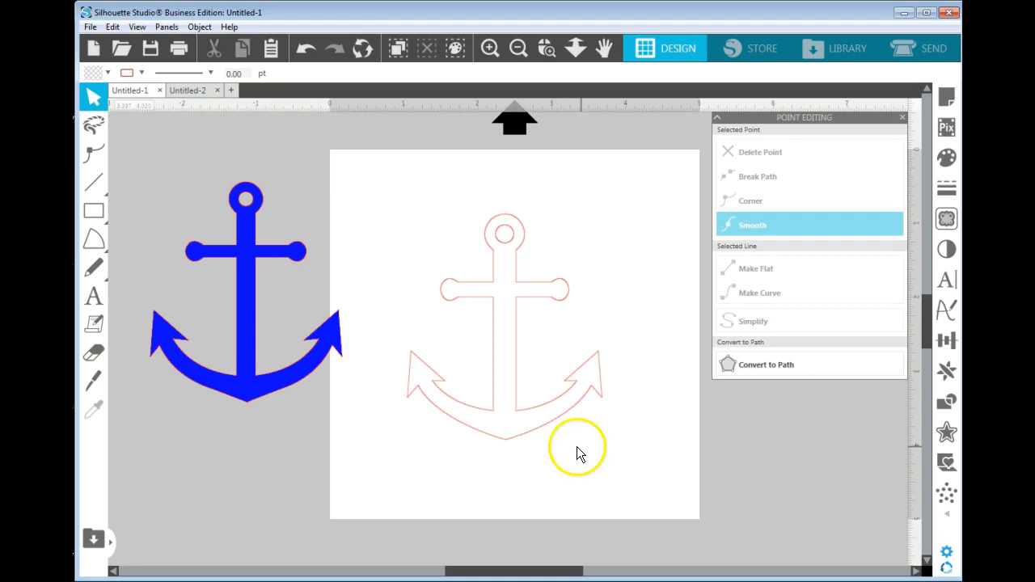
- Fill the finished anchor outline with blue
left_click(552, 422)
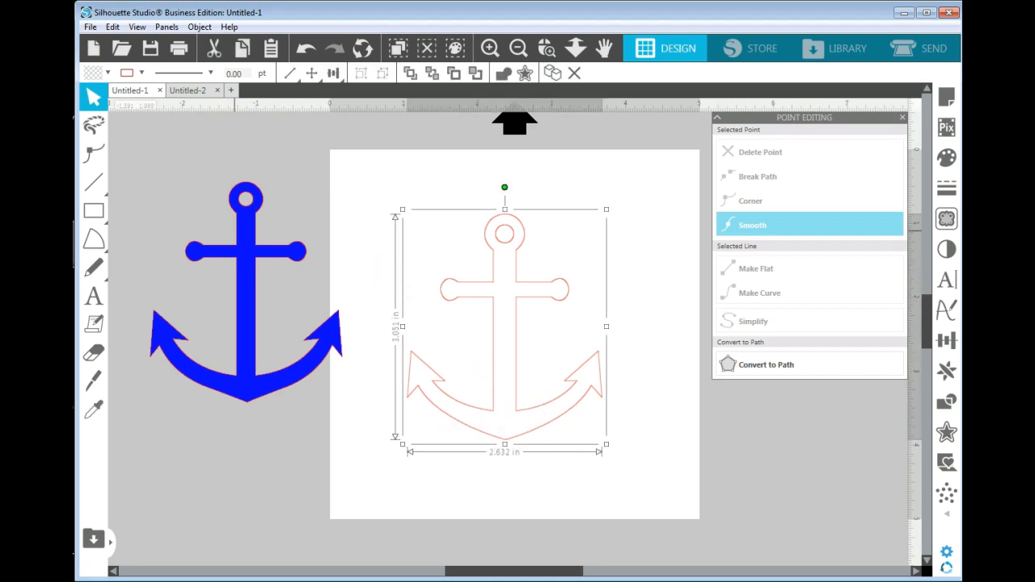
left_click(110, 74)
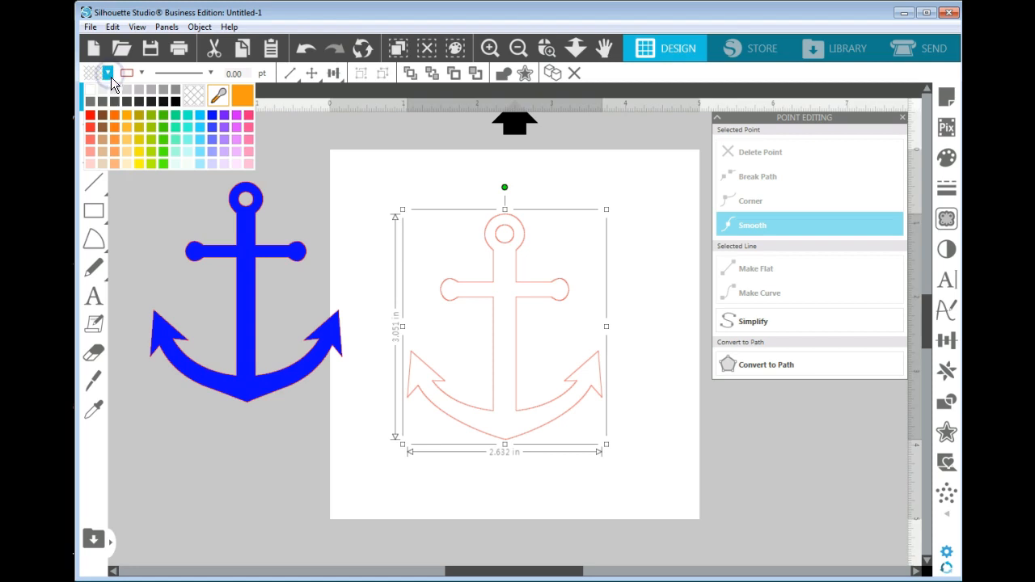
left_click(212, 130)
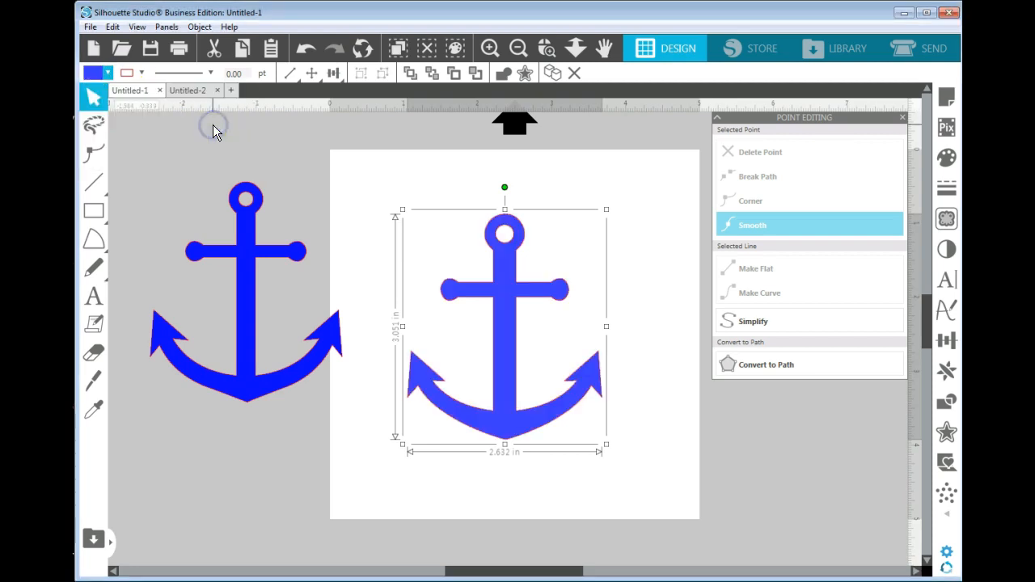
left_click(627, 419)
- Cut horizontally across the anchor's shaft below the crossbar with a straight, solid Knife line and apply it
left_click(93, 324)
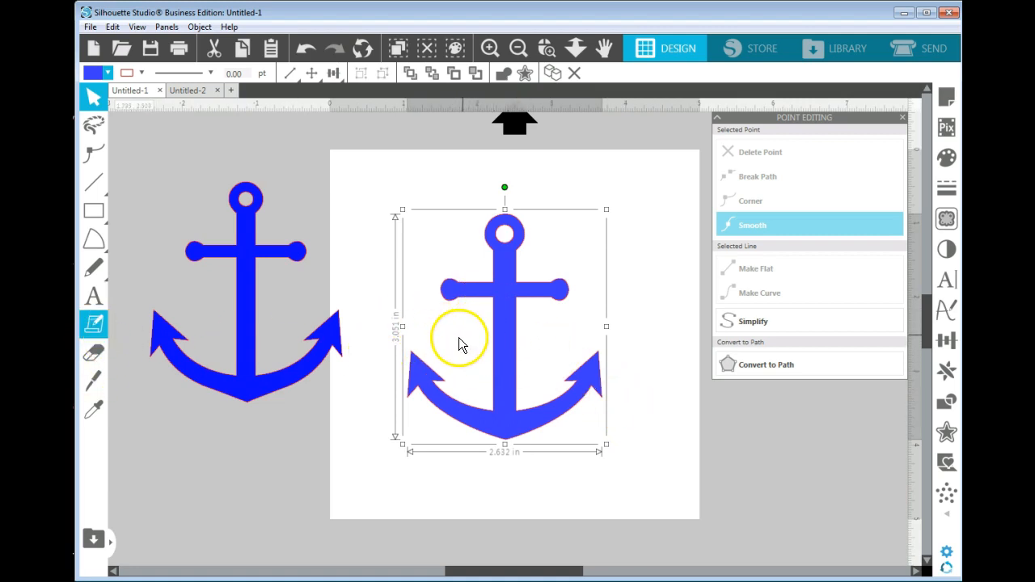
left_click(106, 380)
left_click(99, 381)
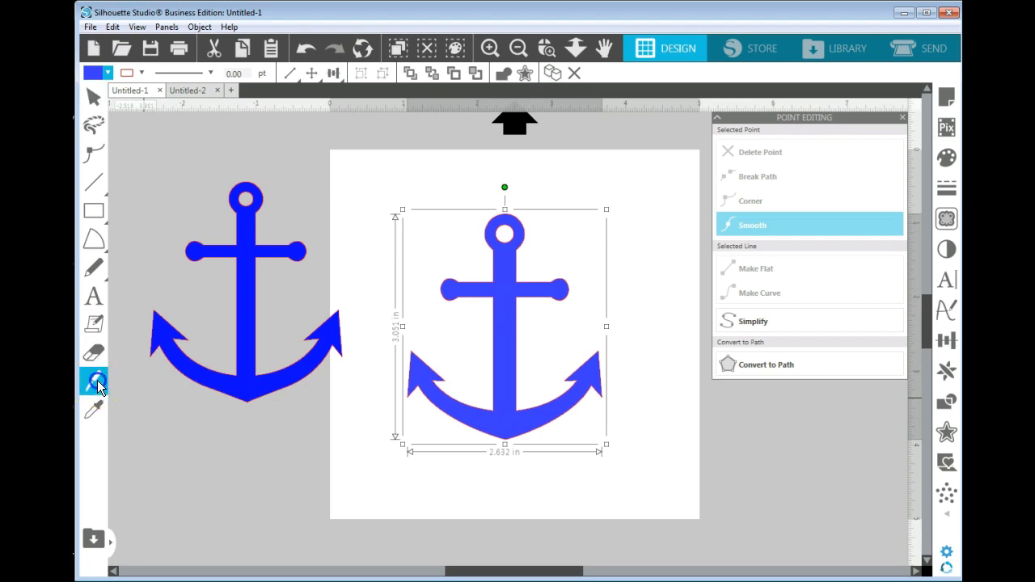
left_click_drag(474, 343, 538, 344)
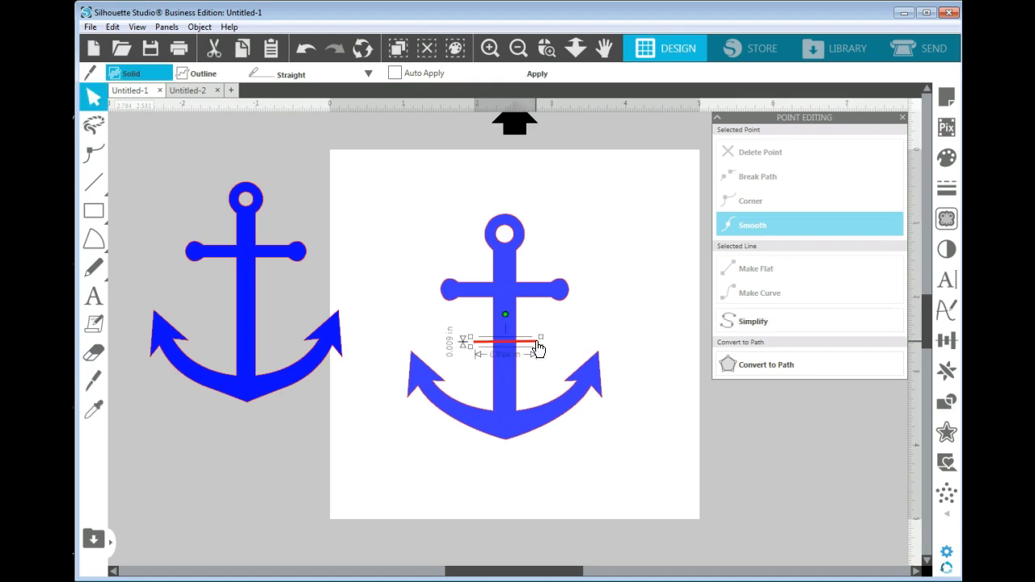
left_click(538, 74)
left_click(542, 357)
- Nudge the cut-off lower part of the anchor straight down to open a gap in the shaft
left_click(502, 393)
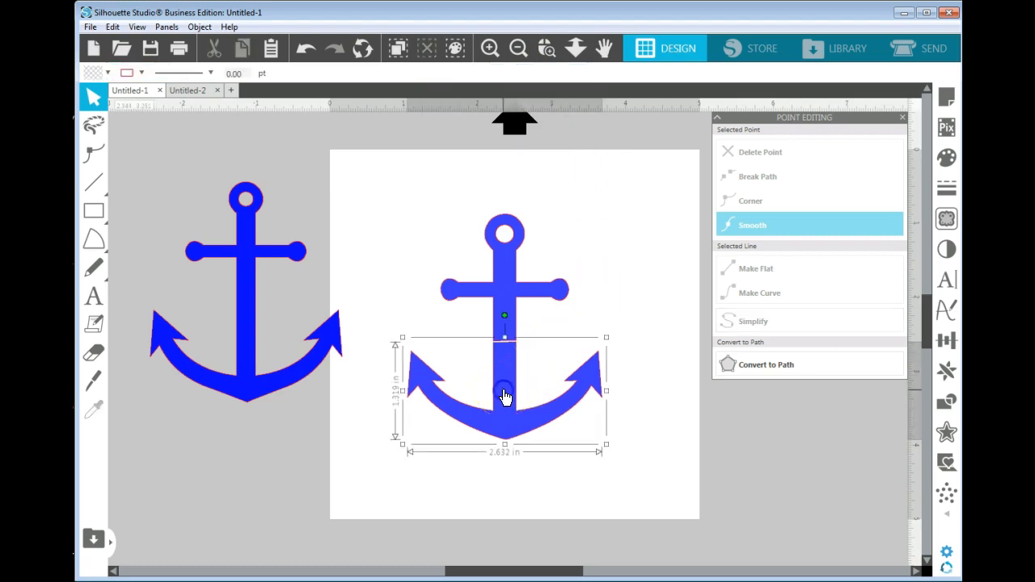
left_click_drag(503, 395, 505, 397)
key("Down")
key("Down")
key("Down")
key("Down")
key("Down")
key("Down")
key("Down")
key("Down")
key("Down")
key("Down")
key("Down")
key("Down")
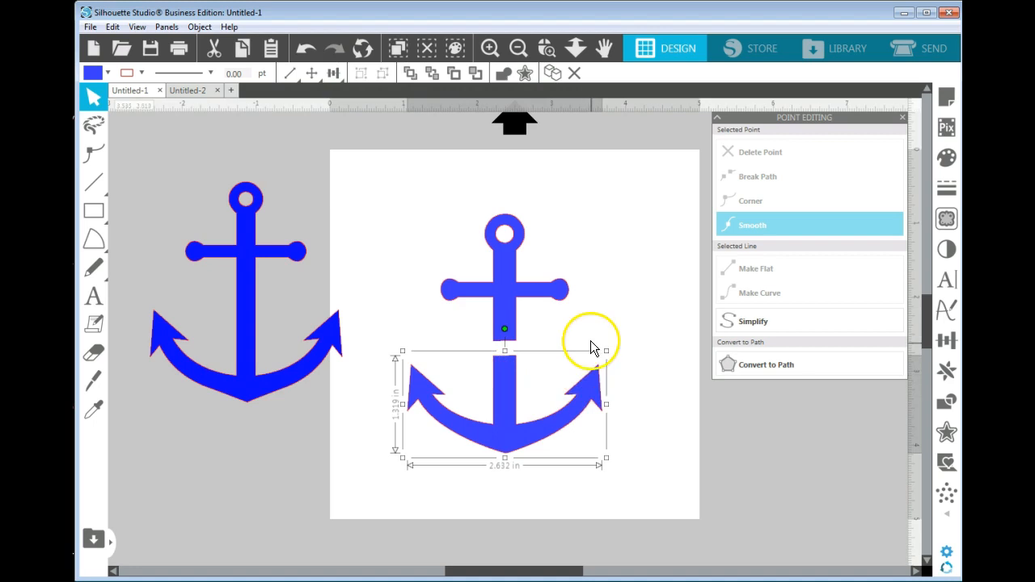
- Undo the downward nudges and the knife cut, including its line, to restore the anchor as one piece
left_click(309, 54)
left_click(309, 53)
left_click(309, 54)
left_click(309, 53)
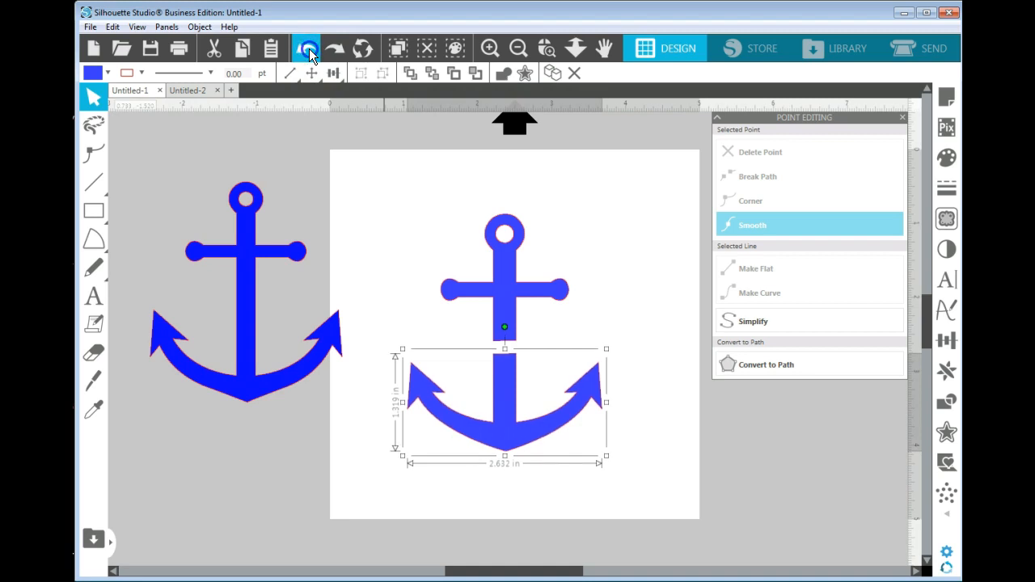
left_click(309, 53)
left_click(309, 54)
left_click(309, 53)
left_click(309, 53)
left_click(309, 54)
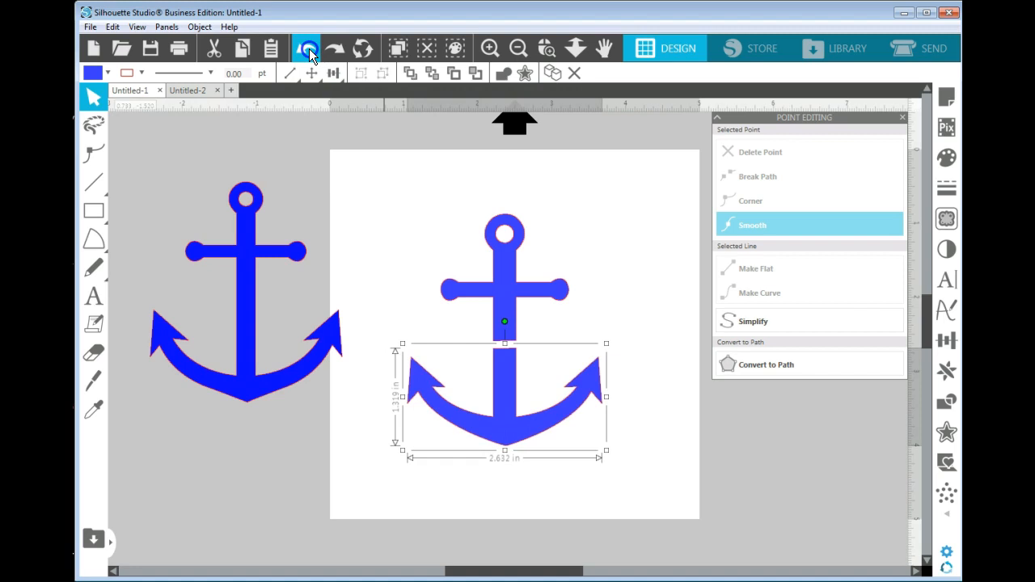
left_click(309, 54)
left_click(310, 53)
left_click(309, 54)
left_click(309, 54)
left_click(309, 53)
left_click(309, 54)
left_click(309, 54)
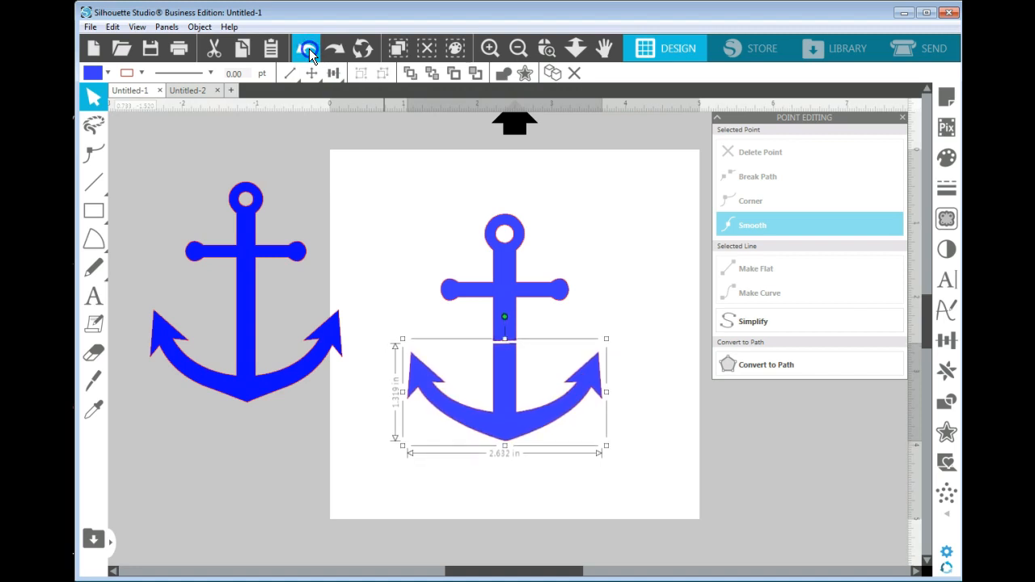
left_click(309, 54)
left_click(309, 48)
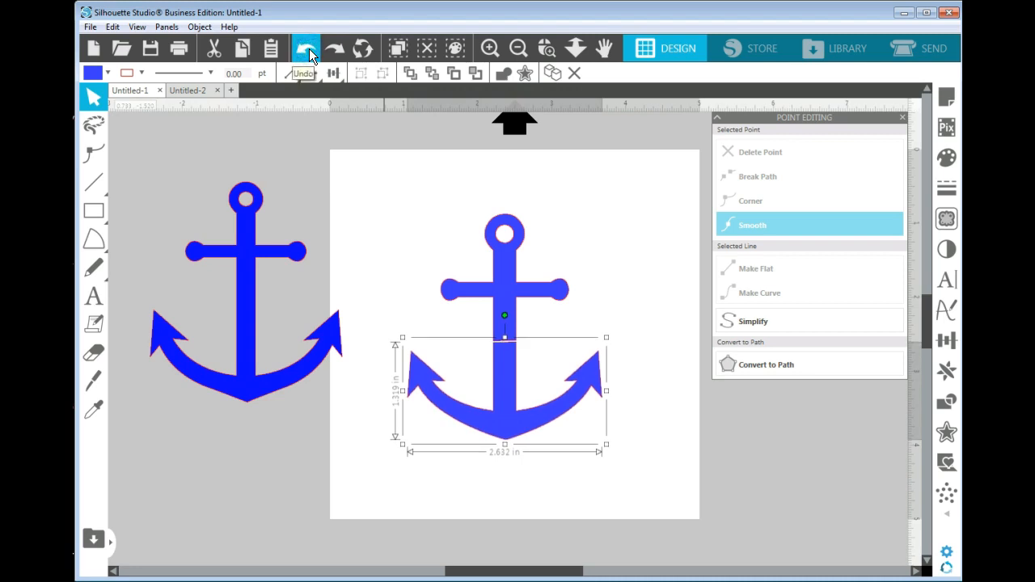
left_click(309, 48)
left_click(309, 49)
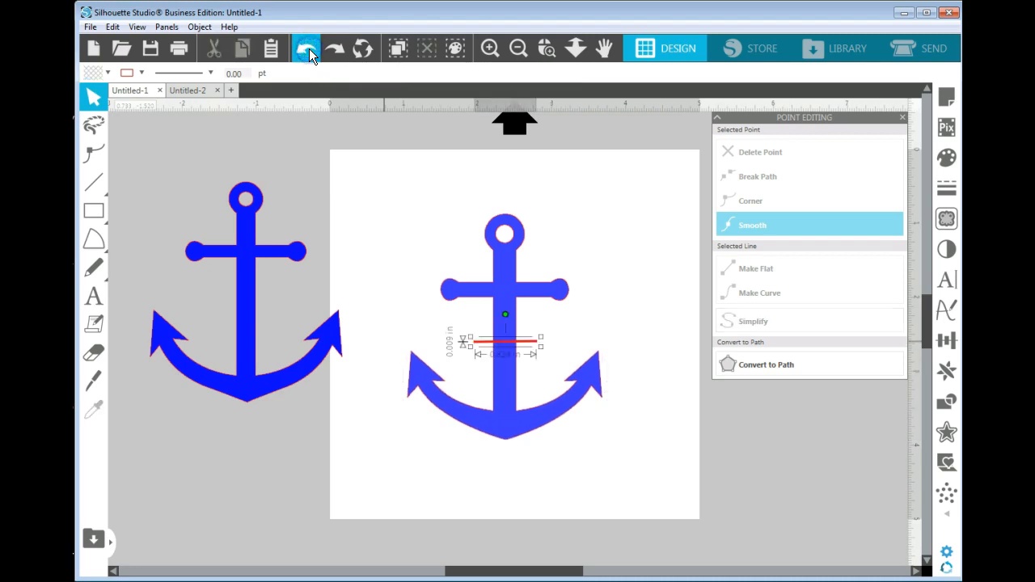
left_click(309, 49)
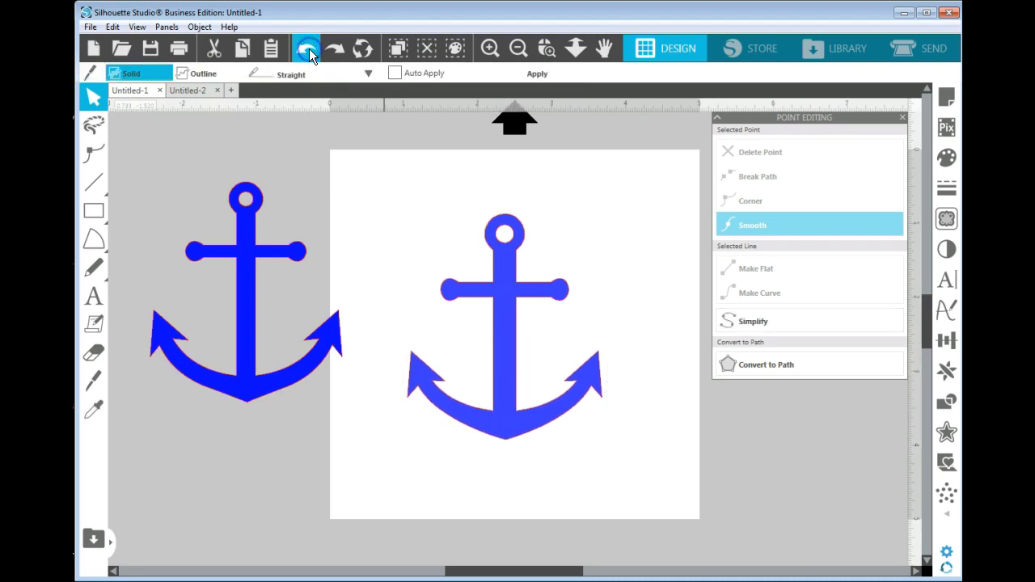
left_click(668, 348)
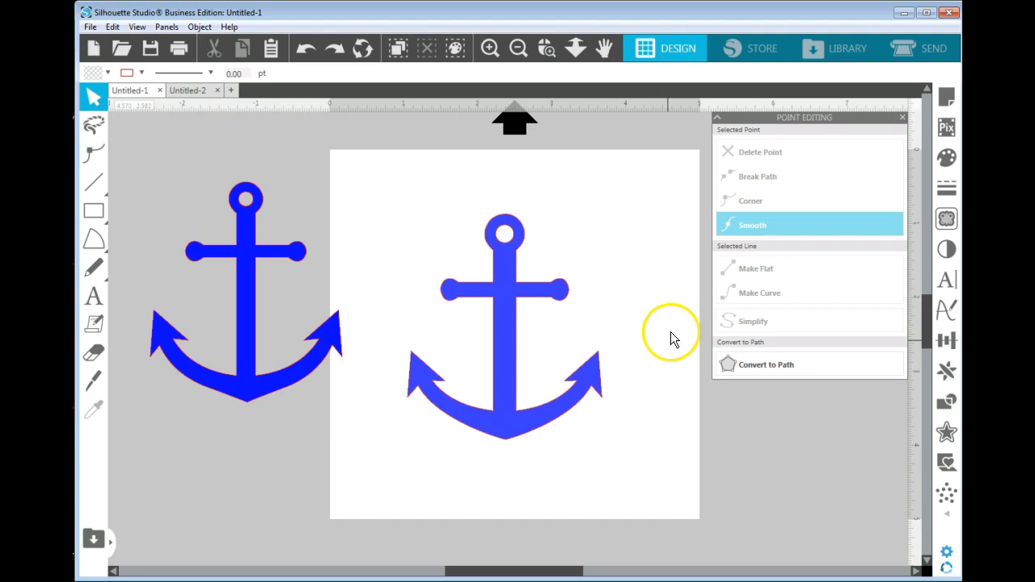